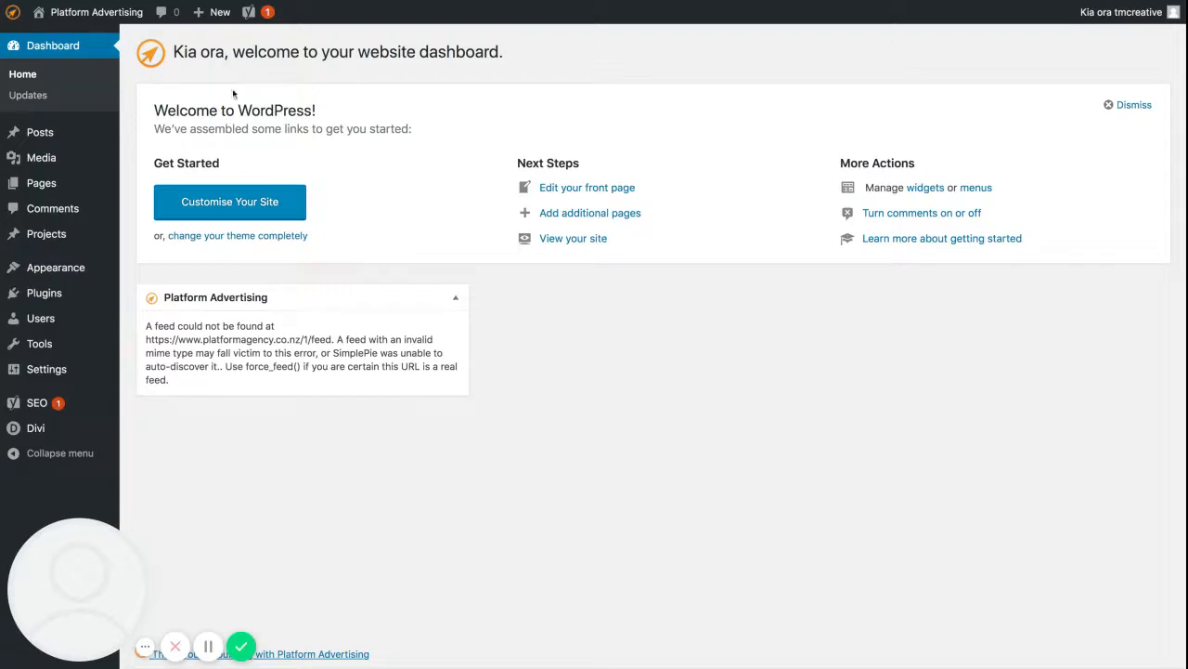
Create a new blog post and title it "Post Title".
mouse_move(37, 132)
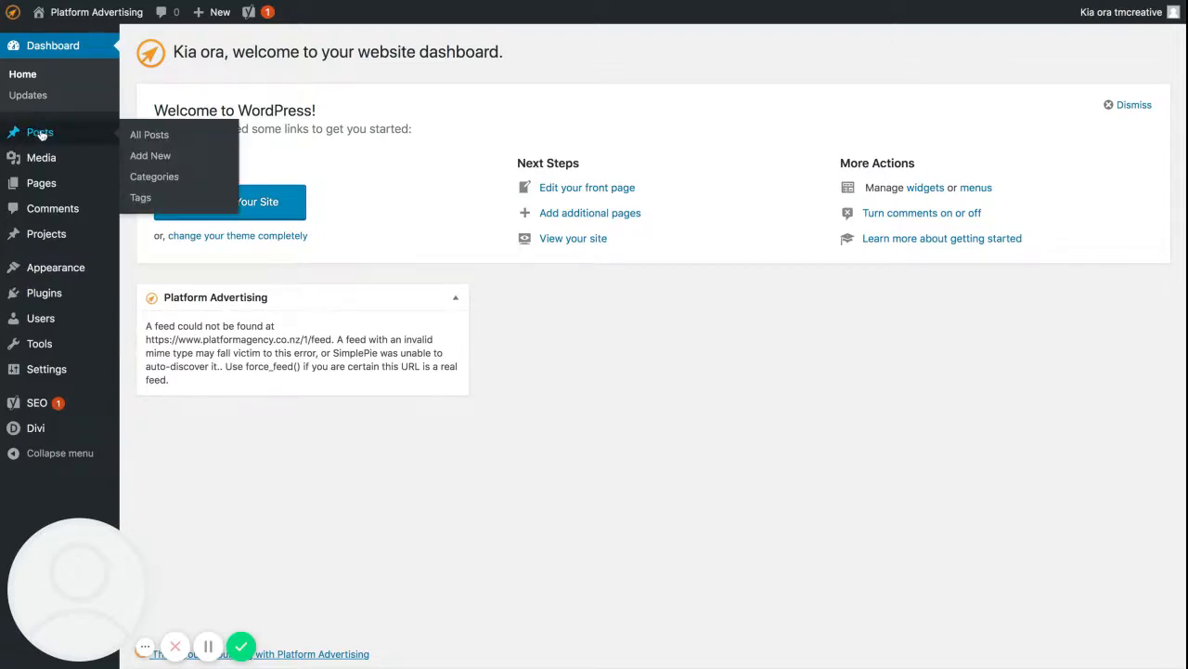
left_click(40, 134)
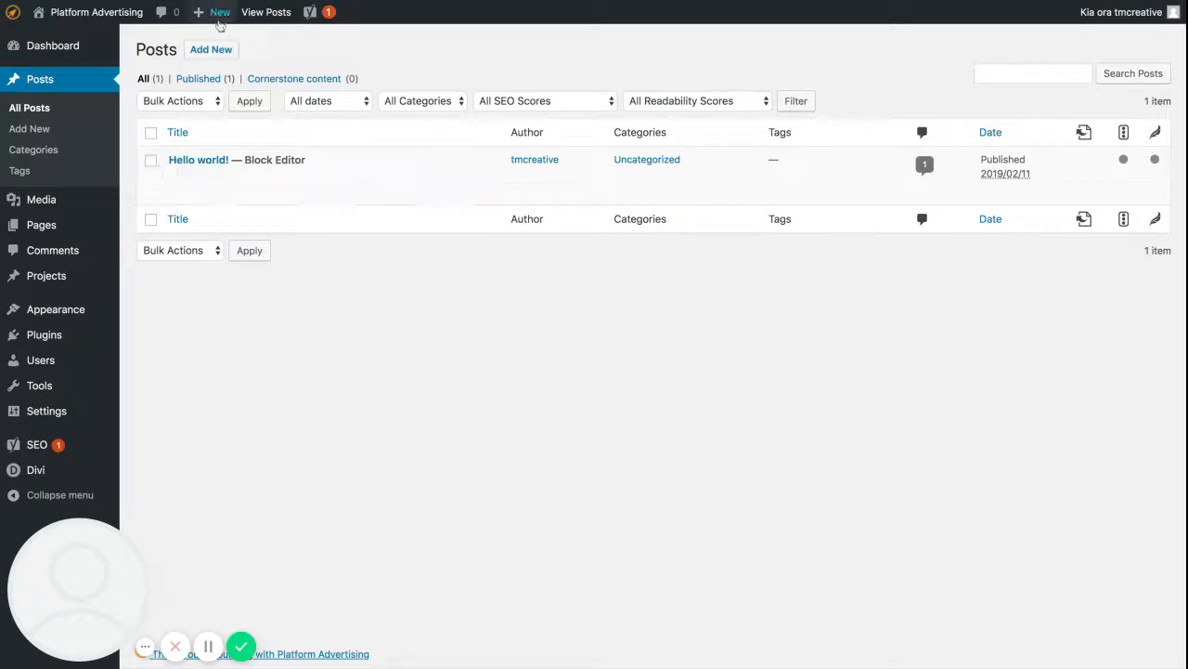
mouse_move(212, 13)
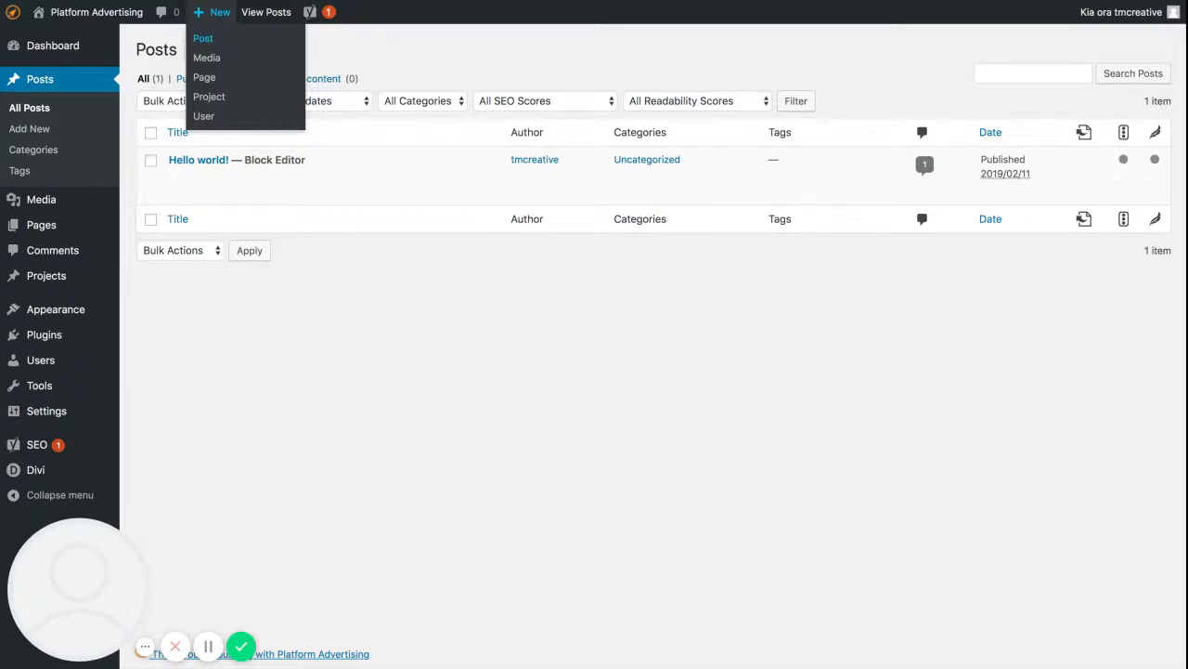
left_click(203, 38)
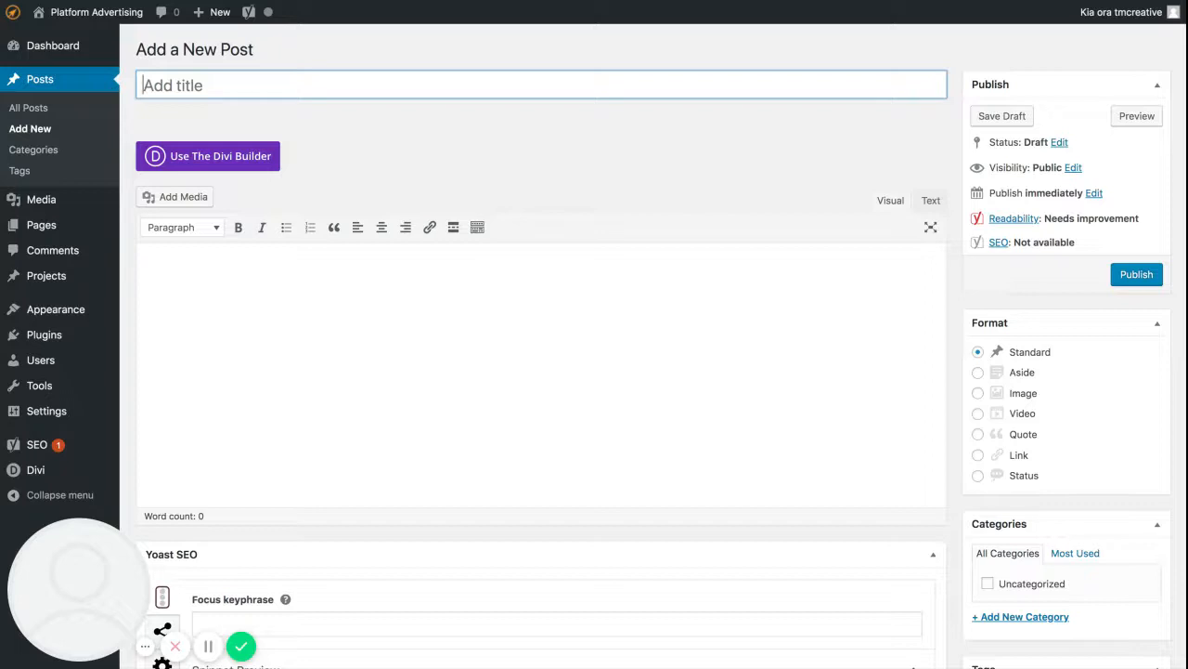
type("Post Title")
left_click(303, 301)
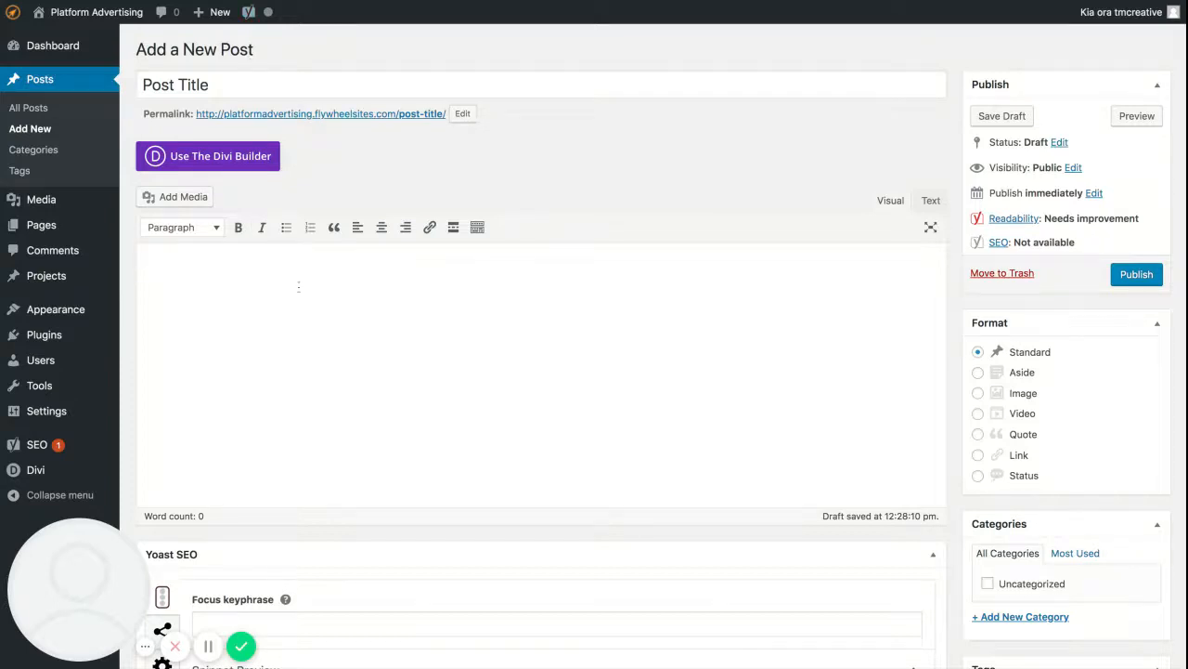
key("ctrl+v")
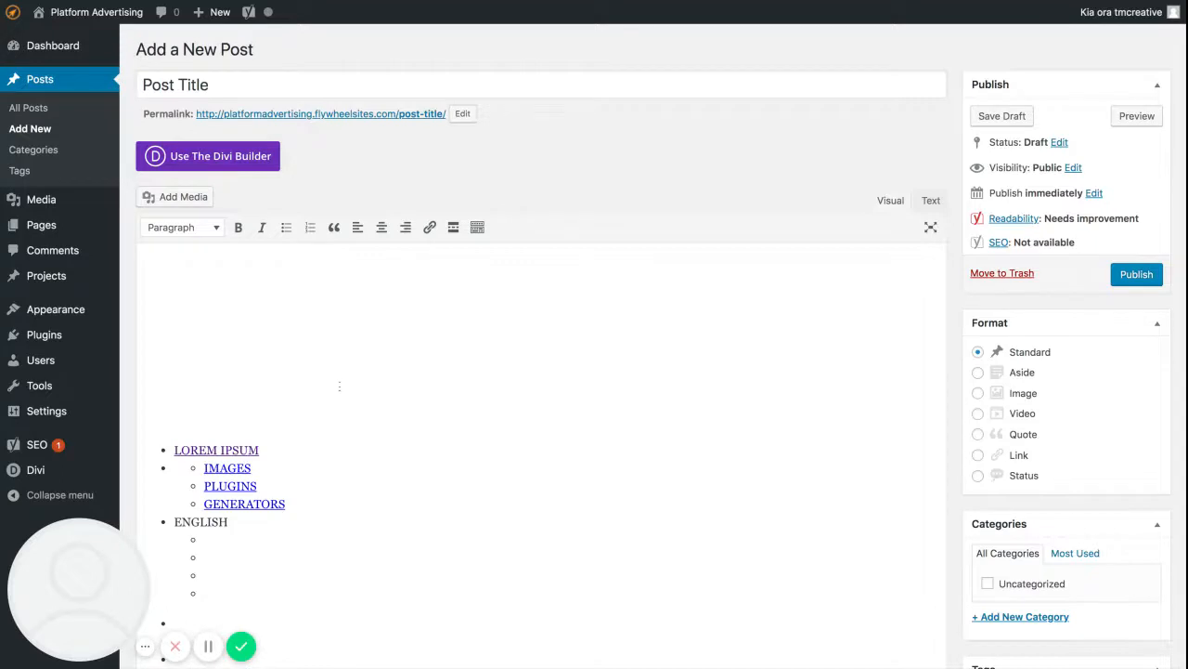
scroll(340, 385, "up", 1)
left_click(338, 381)
key("ctrl+a")
key("BackSpace")
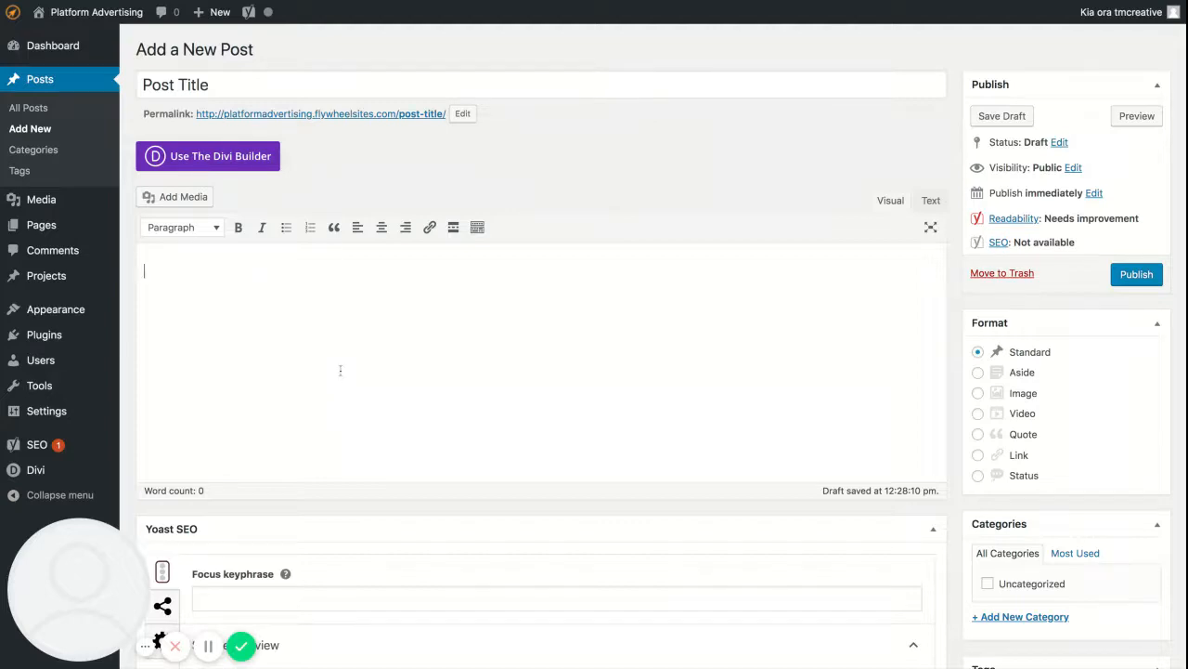
Paste the copied lorem ipsum paragraphs into the empty post body.
key("ctrl+v")
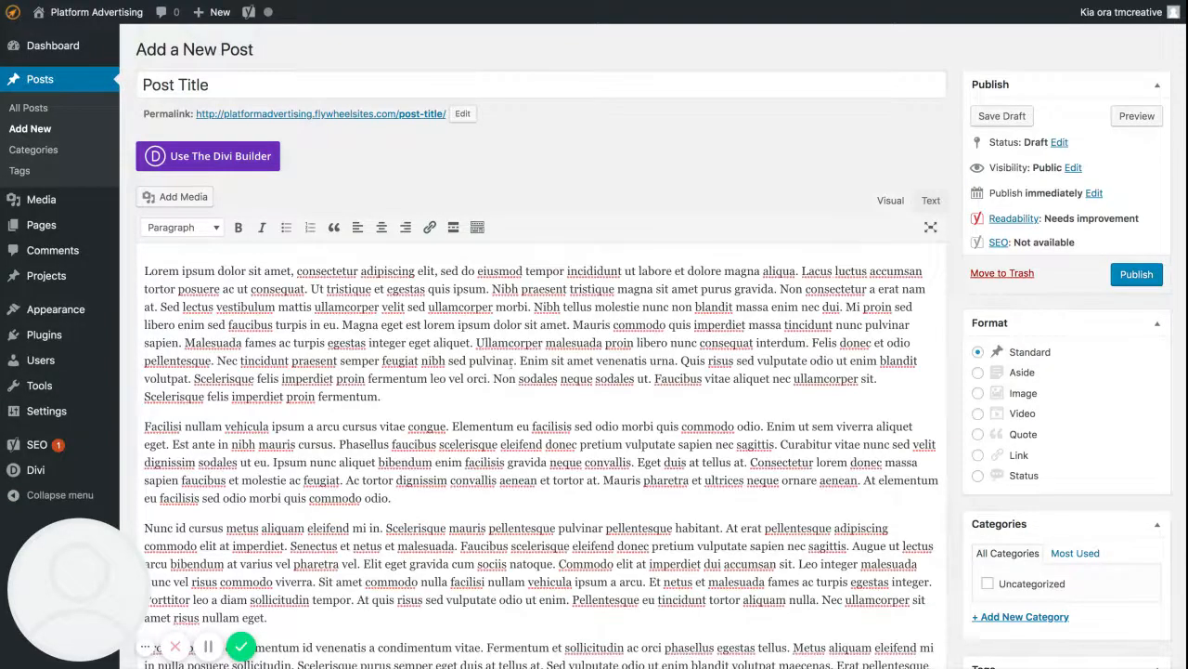
scroll(492, 478, "down", 5)
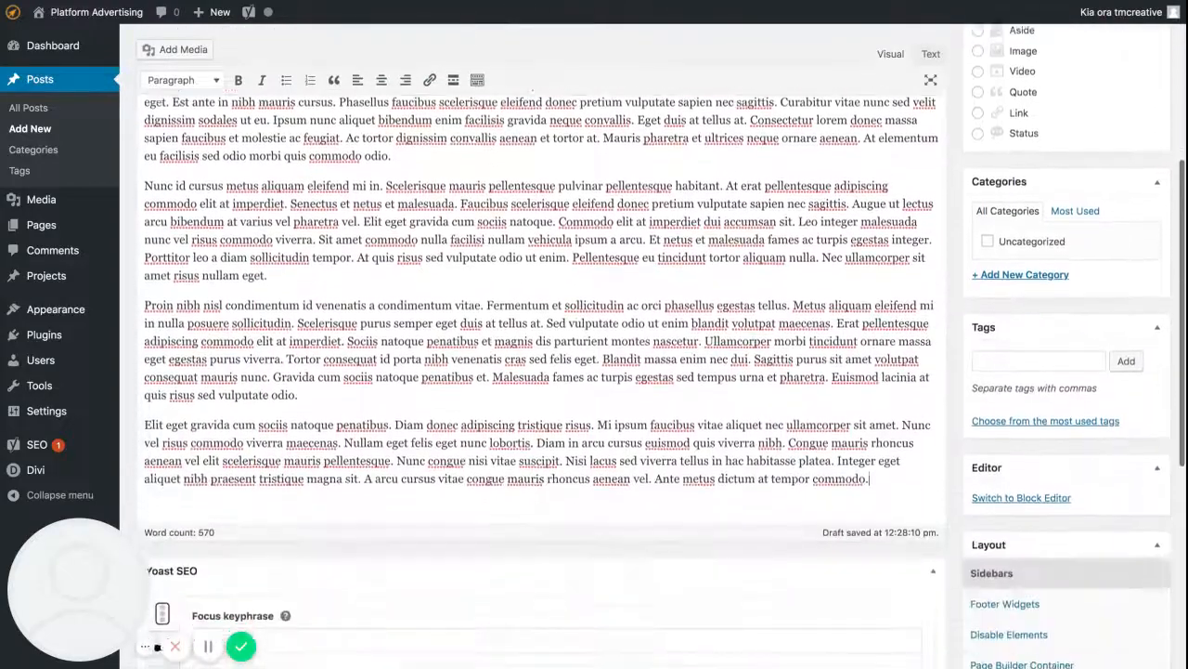
scroll(492, 477, "up", 5)
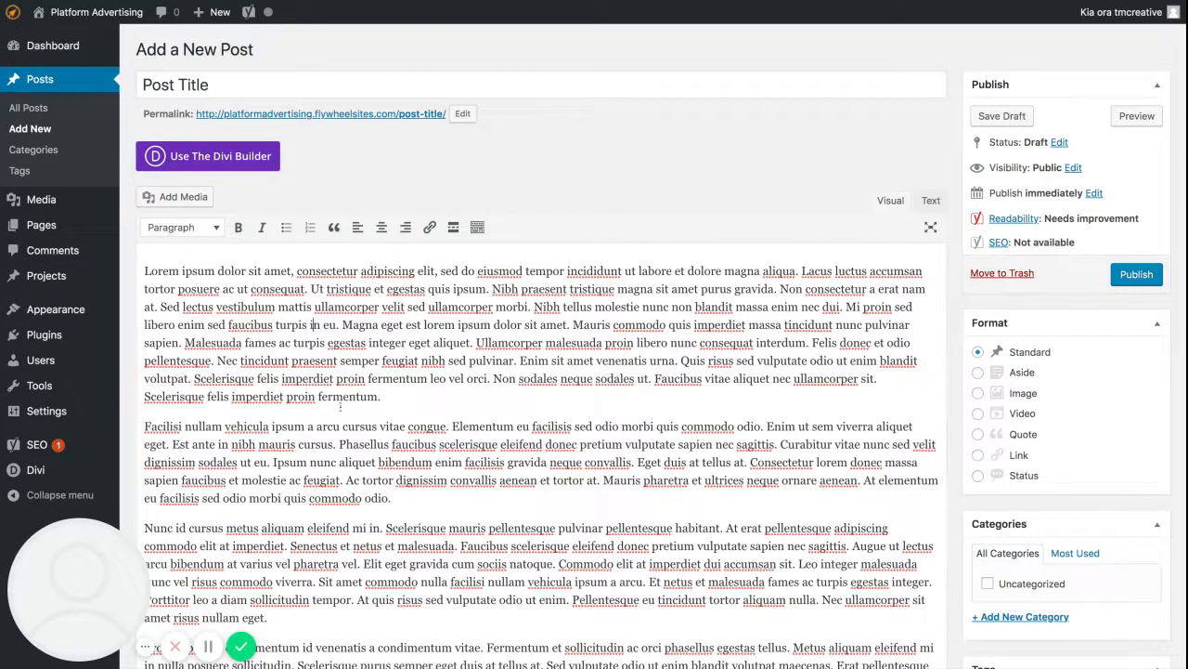
Copy the sentence "Facilisi nullam vehicula ipsum a arcu cursus vitae congue." onto its own line above the first paragraph.
left_click_drag(450, 427, 144, 426)
key("super+c")
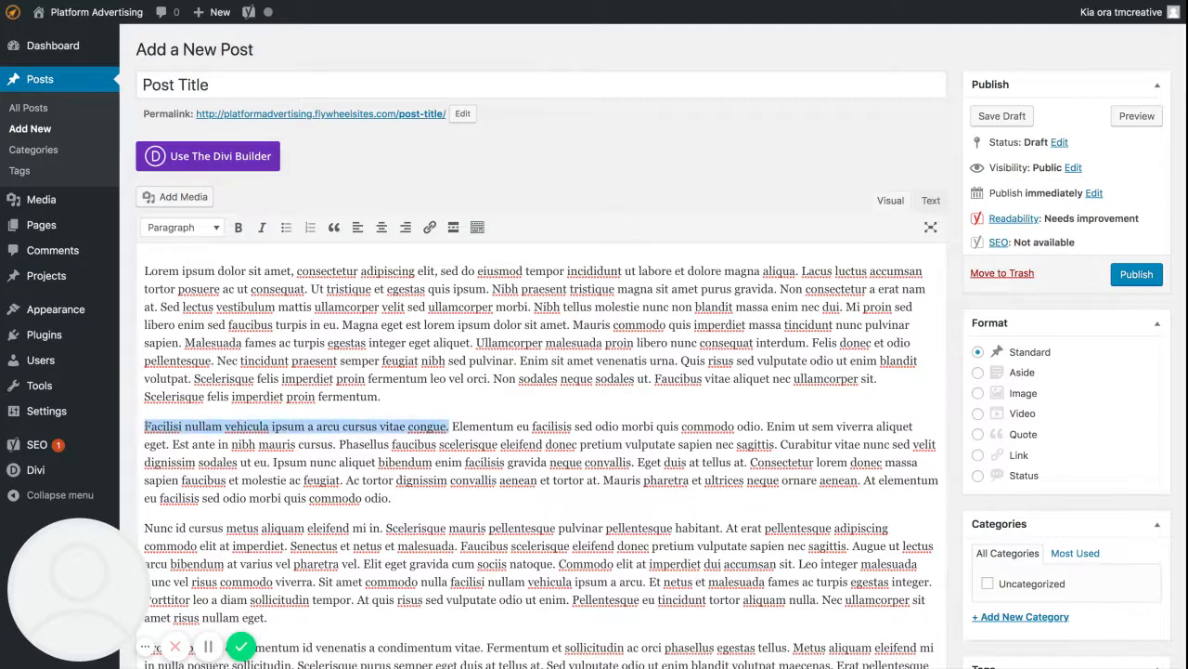
left_click(170, 254)
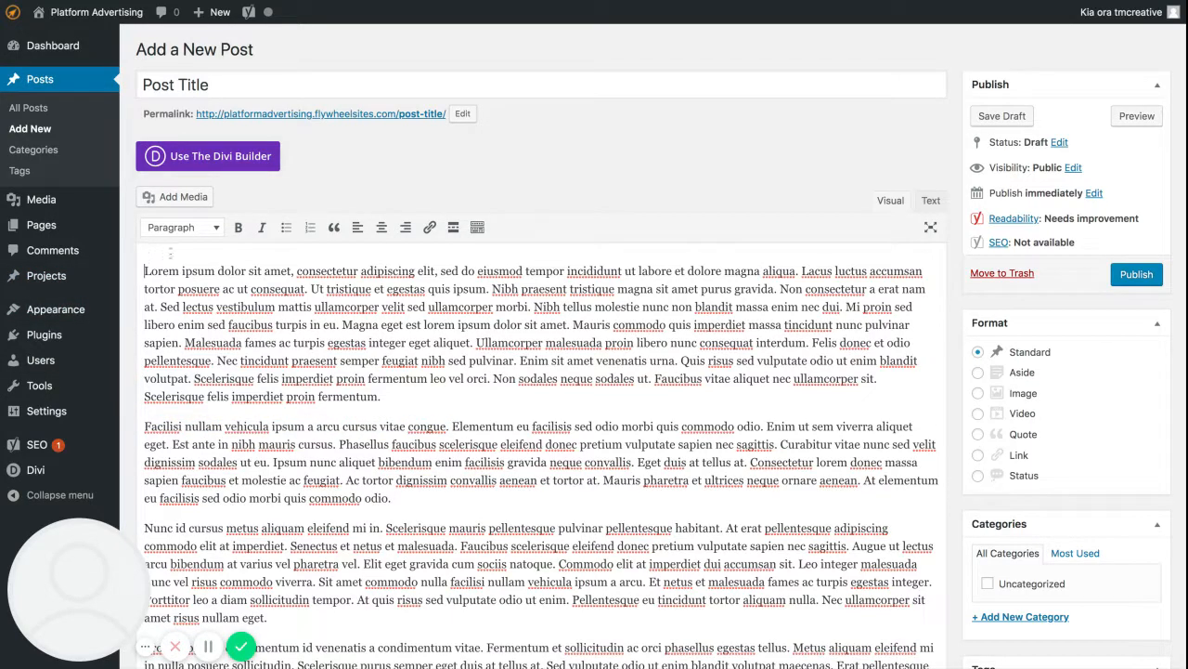
key("super+v")
key("Return")
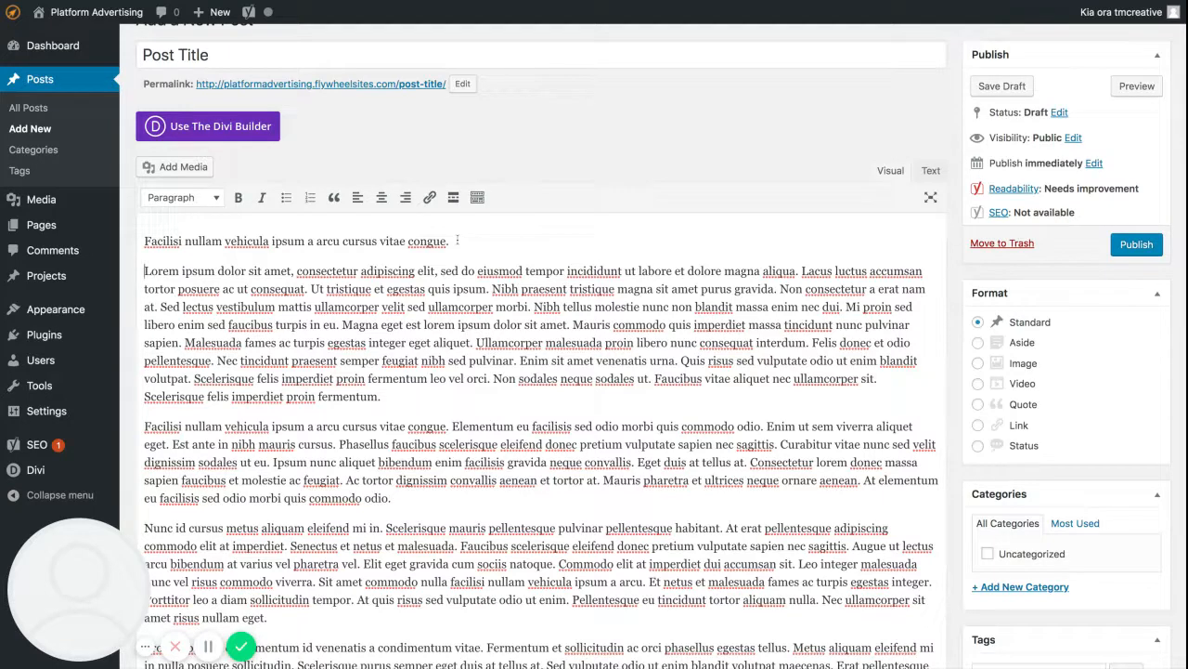
Format the "Facilisi nullam vehicula ipsum a arcu cursus vitae congue." line at the start of the post as Heading 3.
triple_click(415, 242)
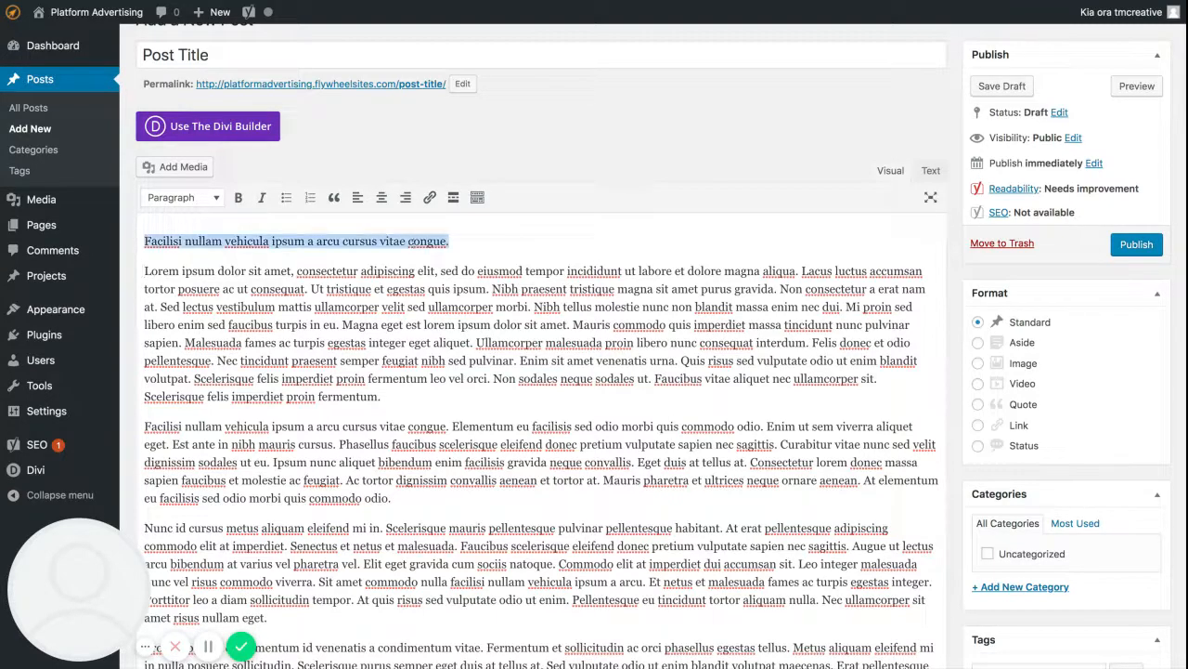
left_click(217, 199)
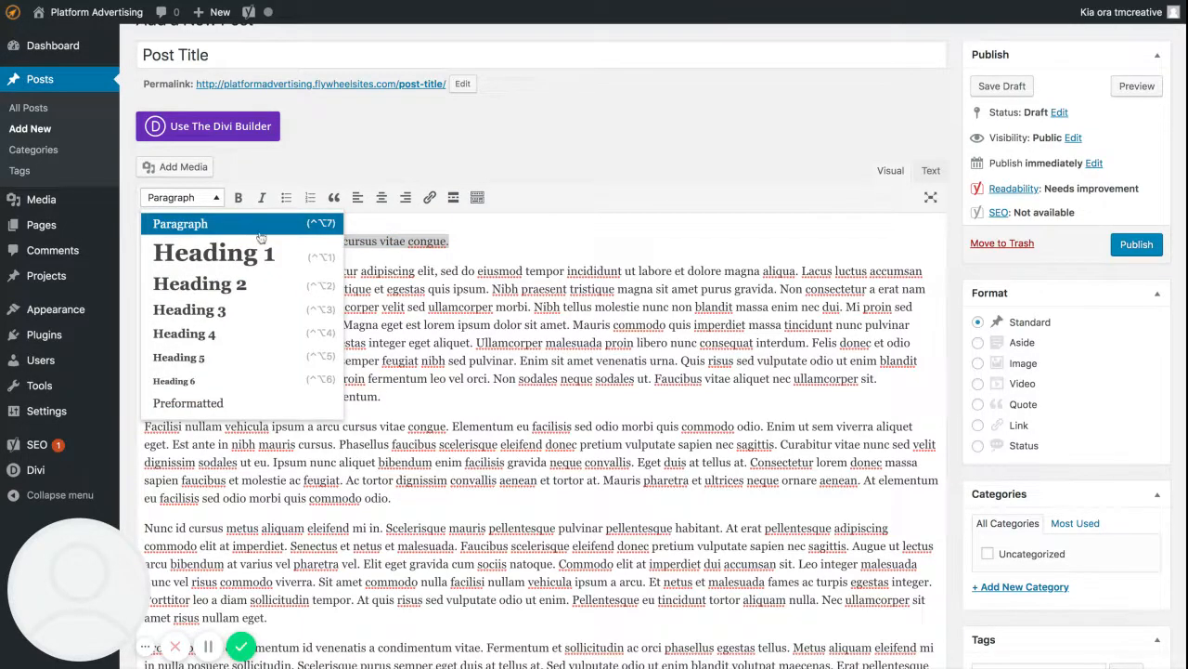
left_click(213, 310)
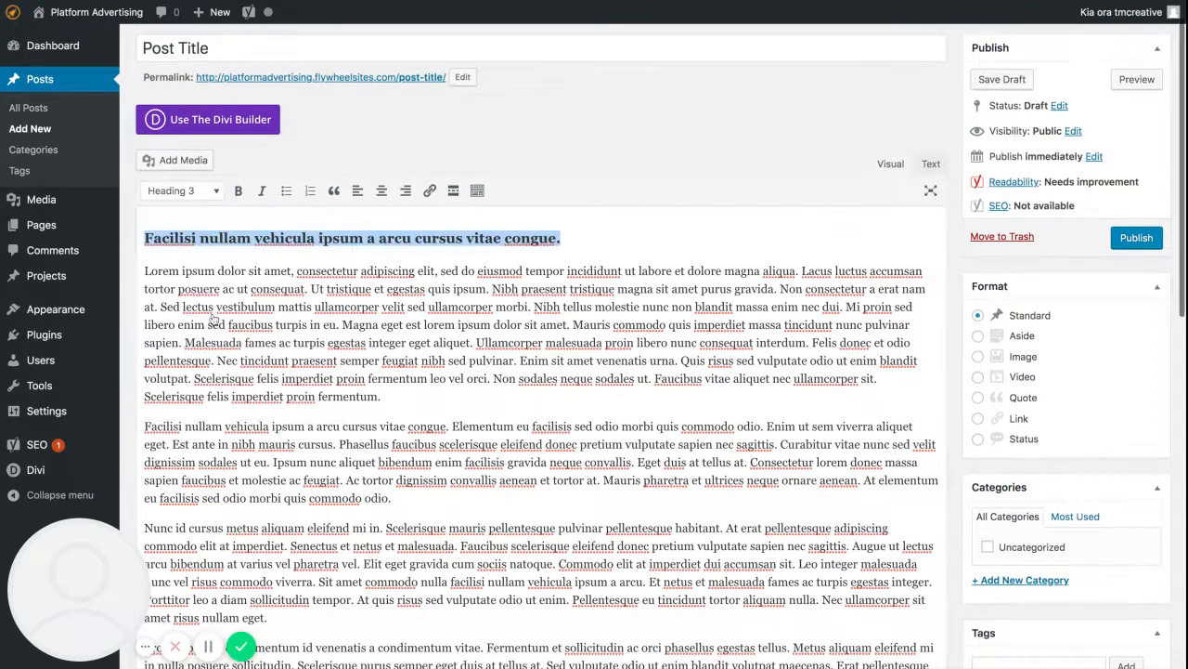
left_click(502, 238)
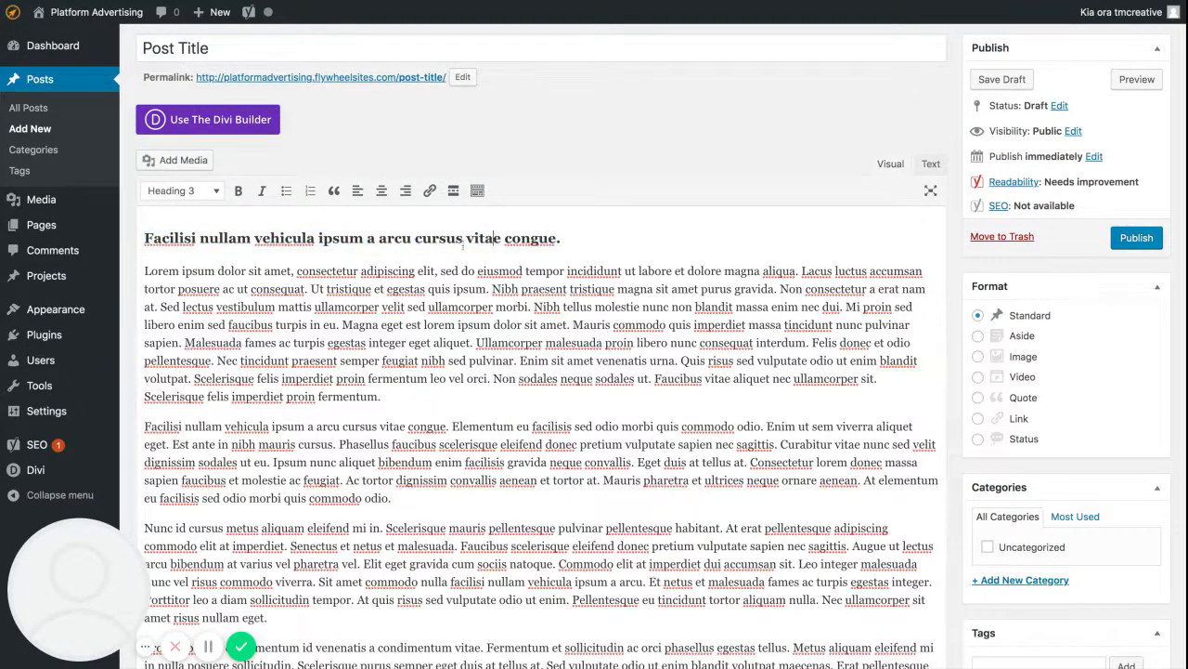
Copy the Heading 3 line and paste it on a new line above the "Proin nibh nisl" paragraph.
left_click_drag(561, 239, 144, 238)
key("ctrl+c")
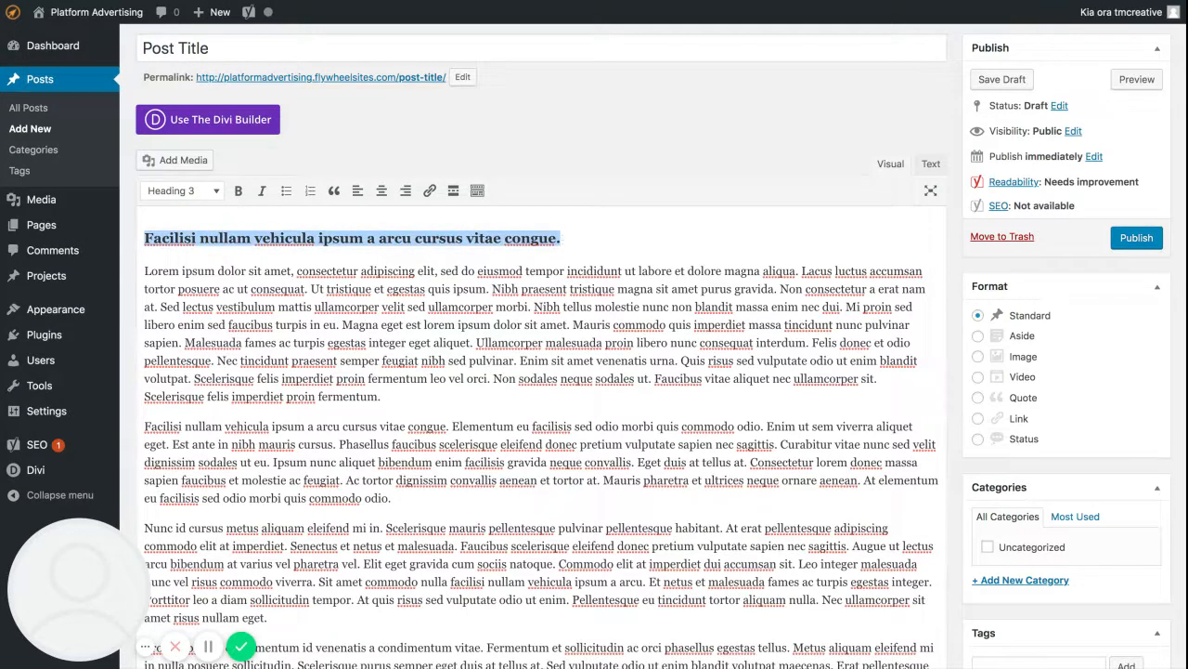
scroll(208, 209, "up", 1)
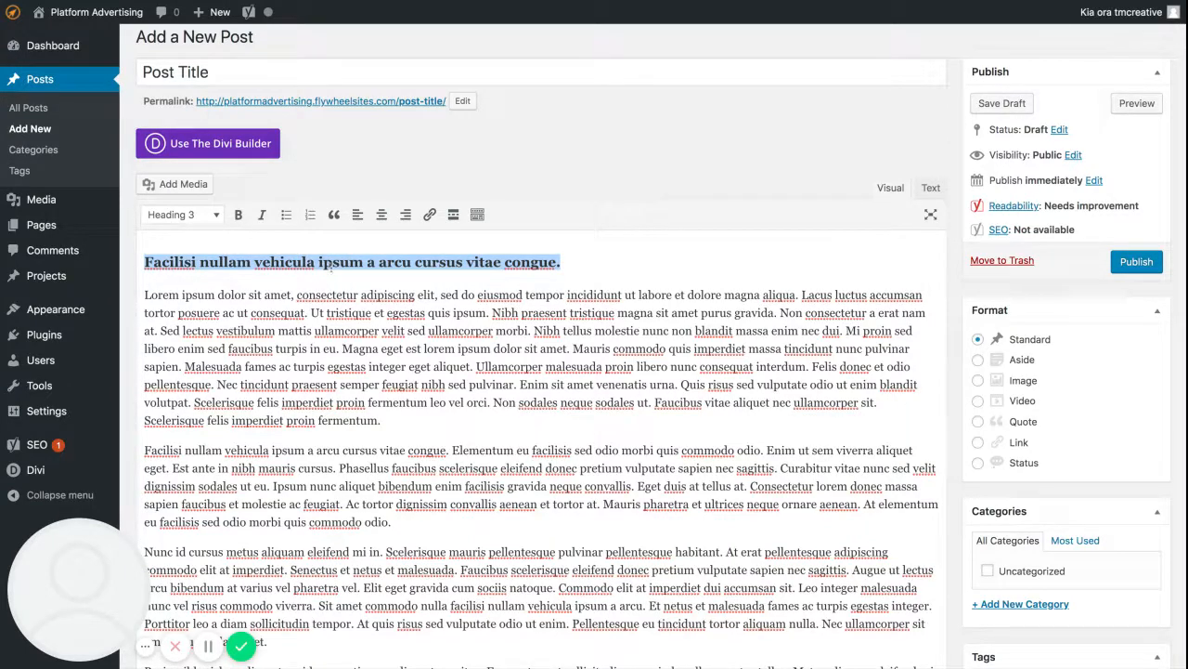
scroll(399, 306, "down", 3)
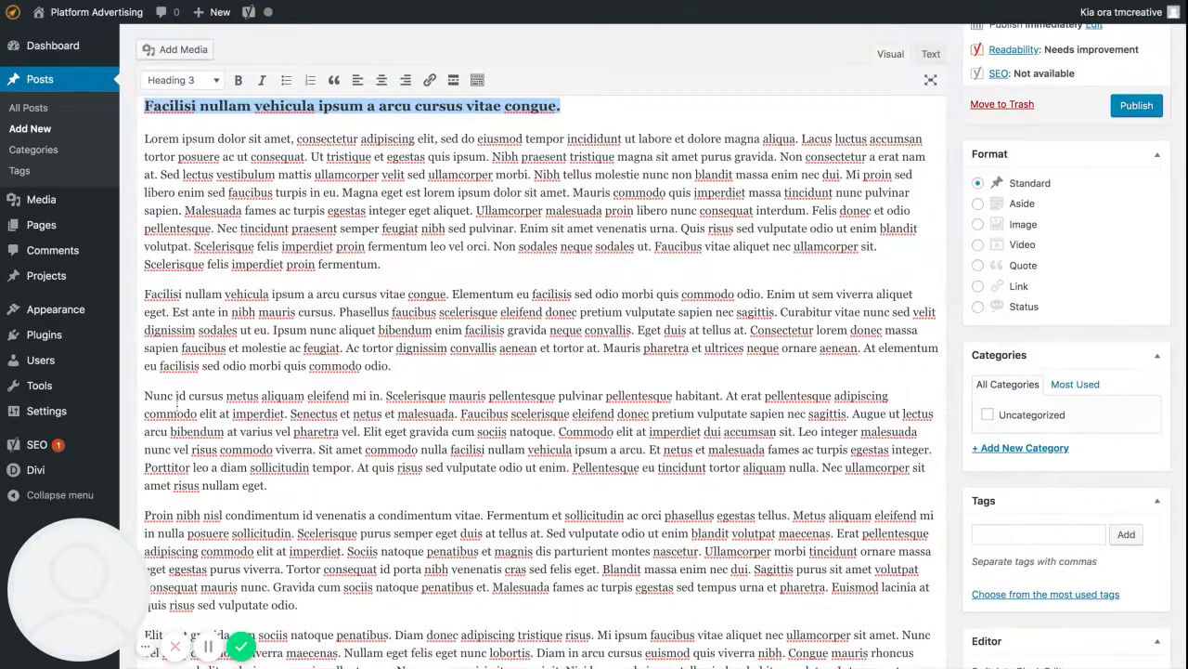
scroll(178, 399, "down", 1)
left_click(283, 420)
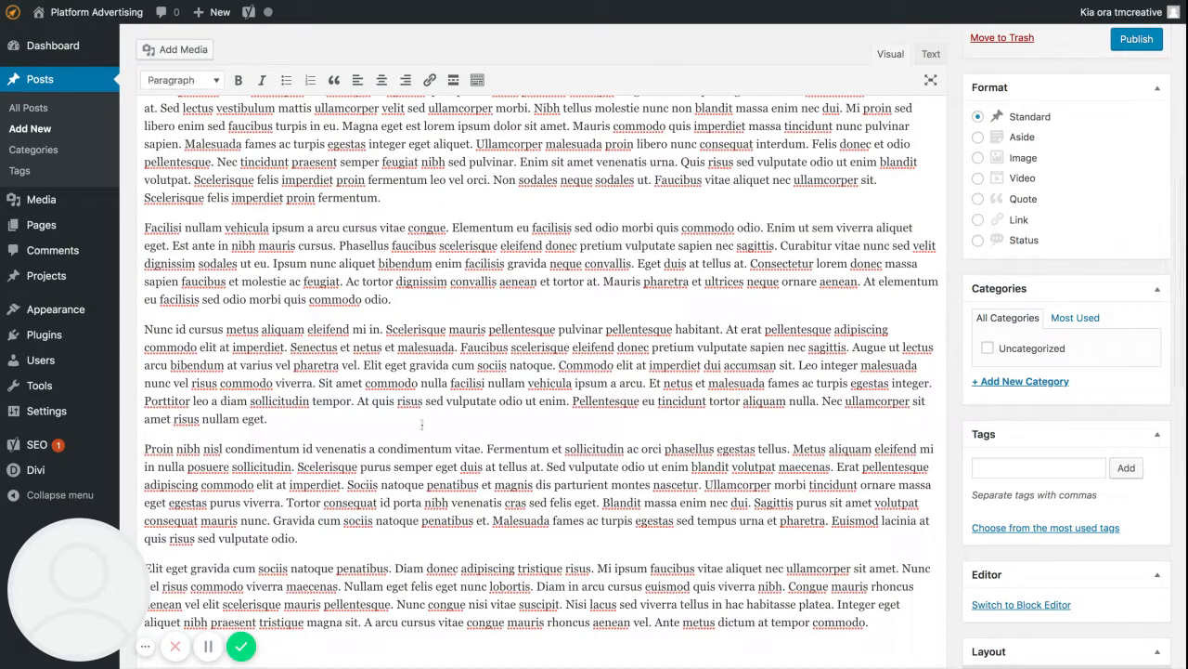
key("Return")
key("ctrl+v")
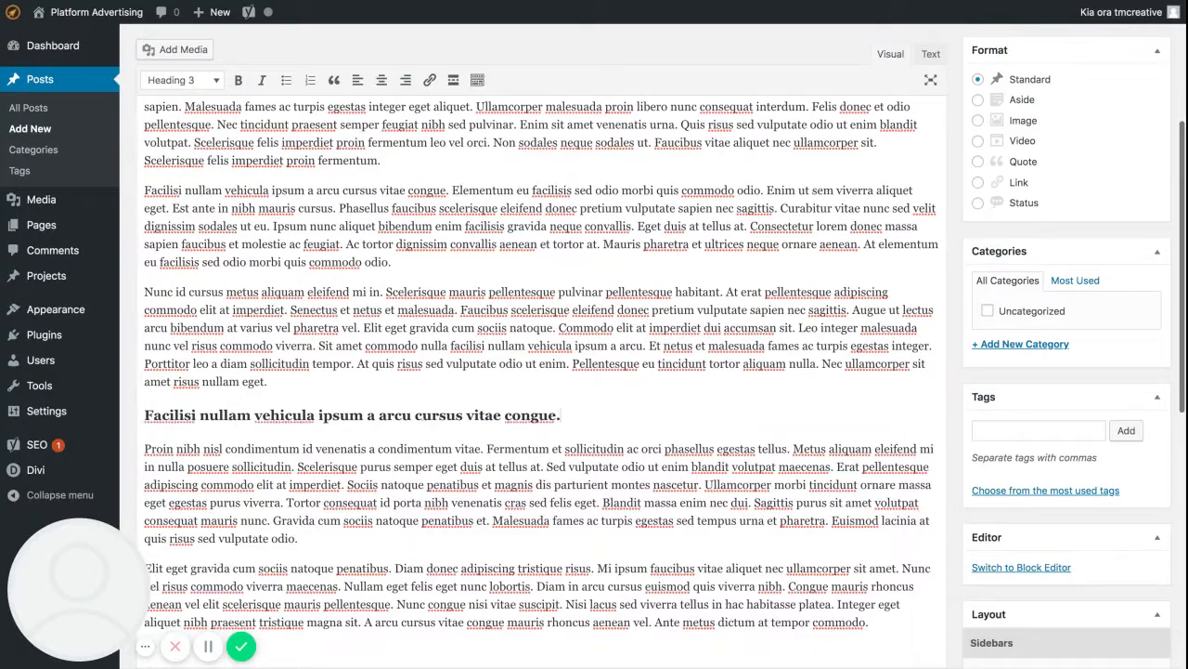
Insert the media library image business-02.jpg on a new line between the first and second body paragraphs.
scroll(430, 373, "up", 5)
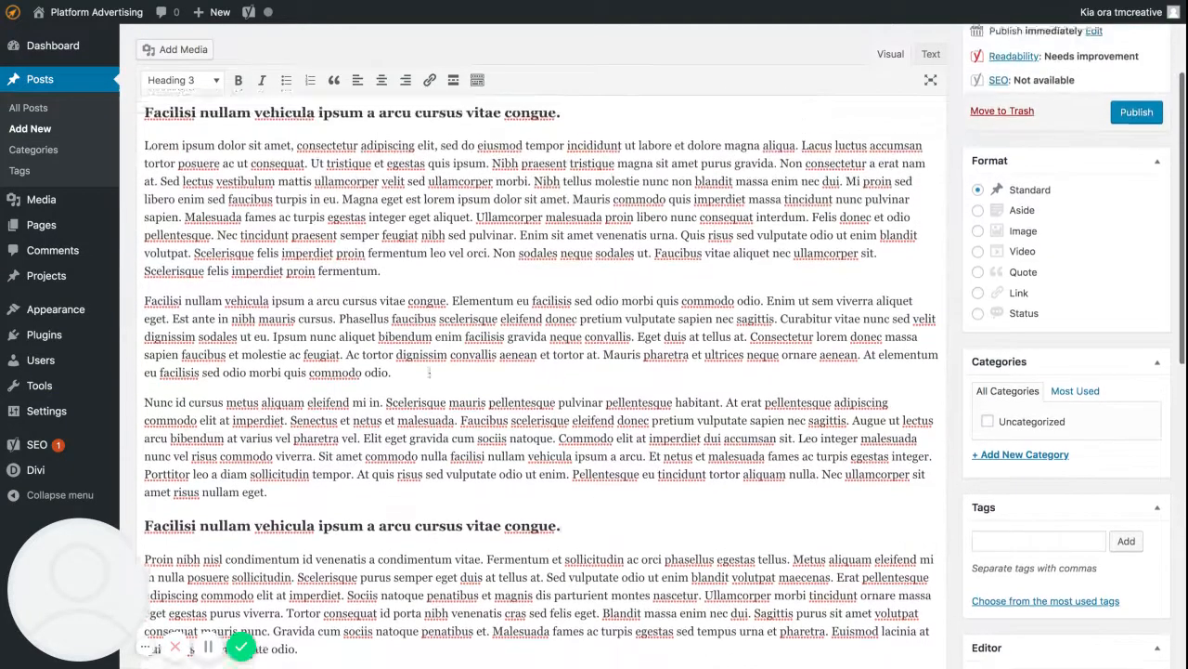
scroll(331, 314, "up", 1)
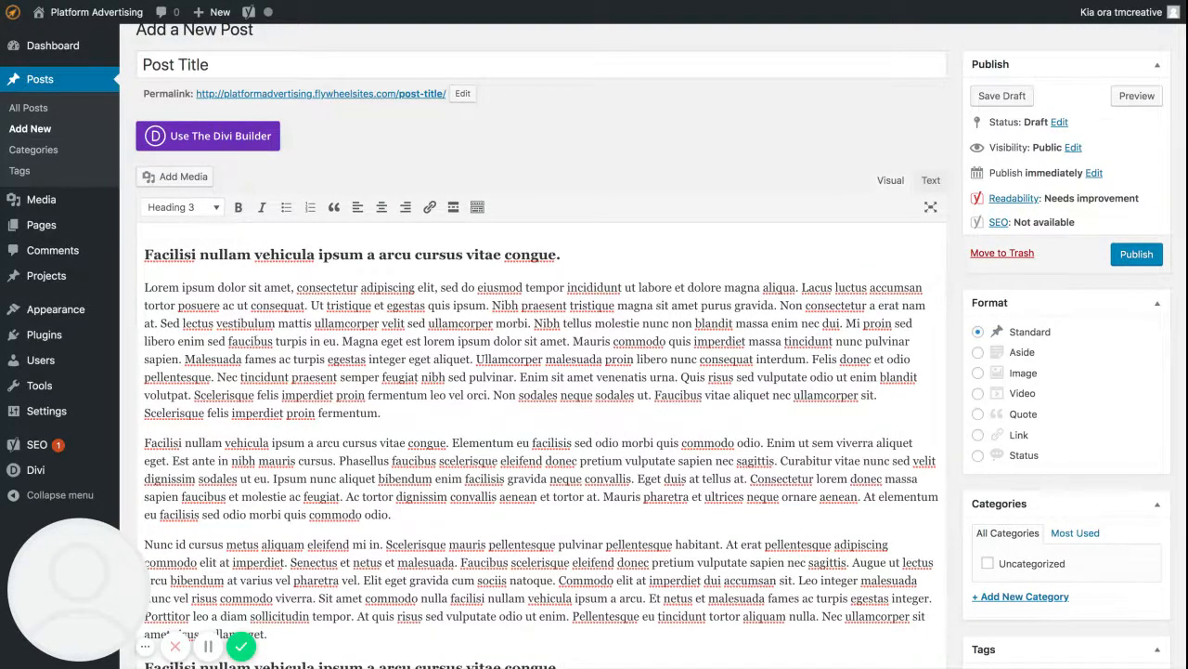
scroll(541, 372, "down", 1)
scroll(542, 371, "up", 1)
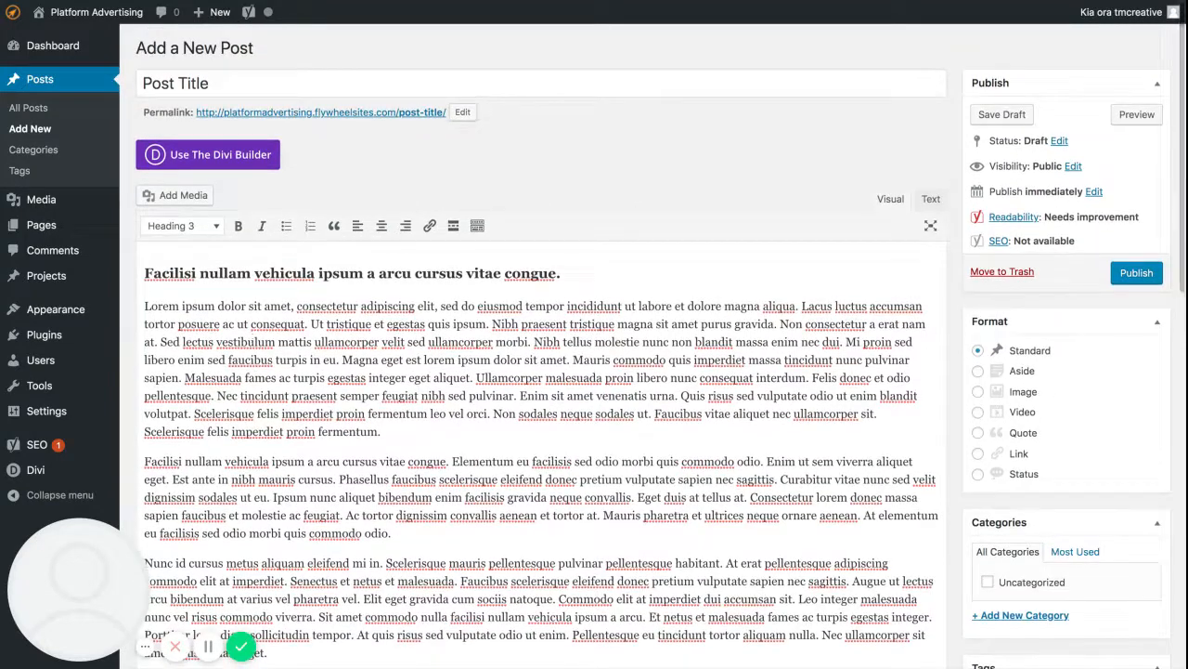
left_click(145, 461)
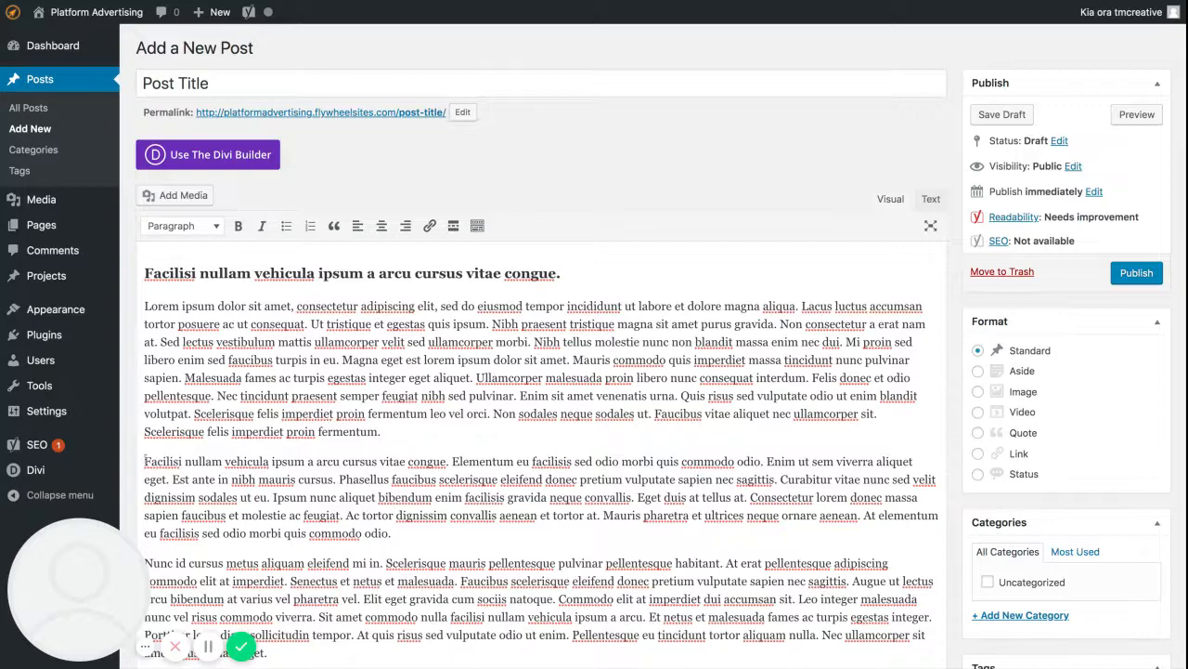
key("Return")
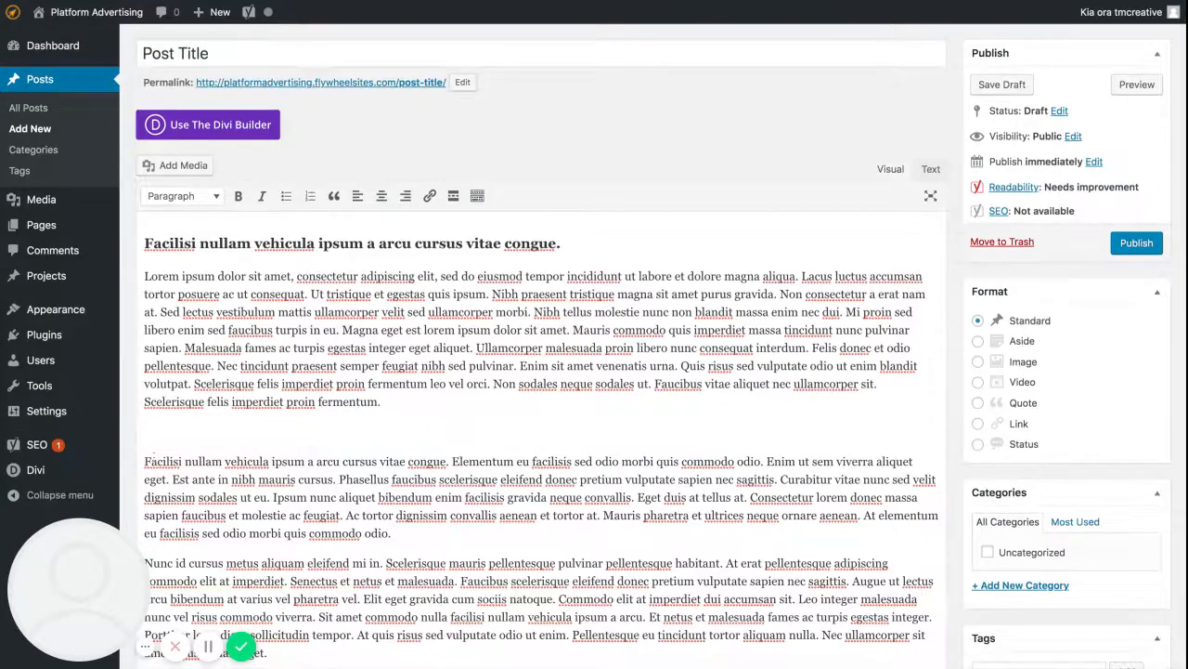
scroll(384, 399, "down", 1)
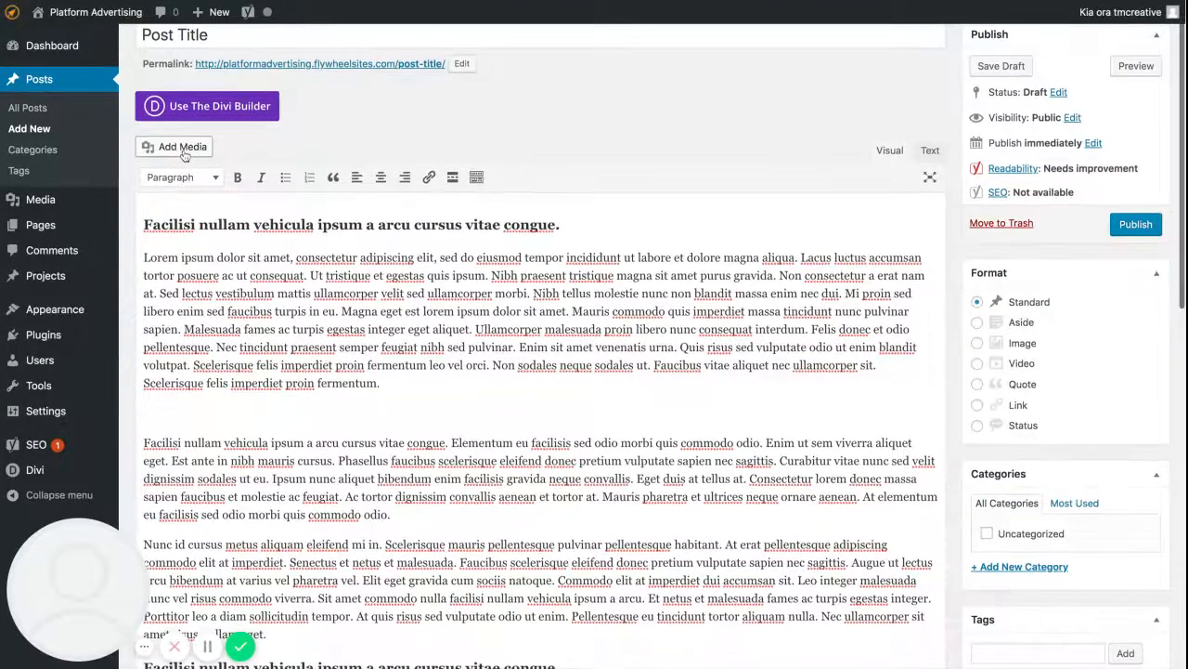
left_click(184, 154)
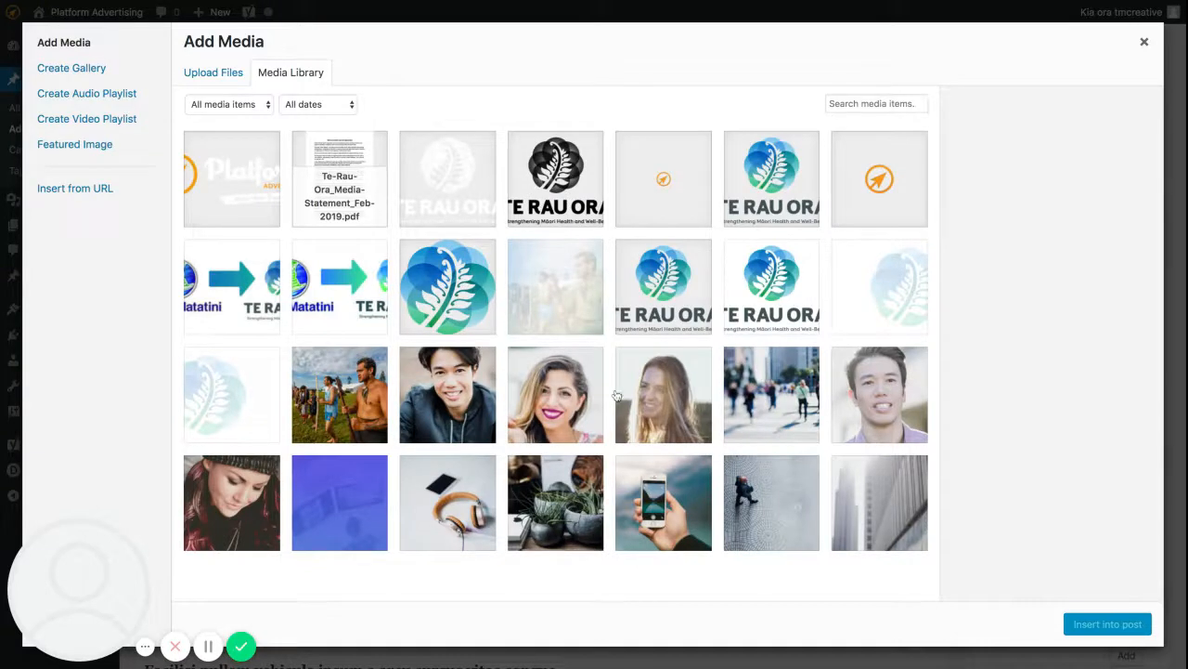
left_click(774, 490)
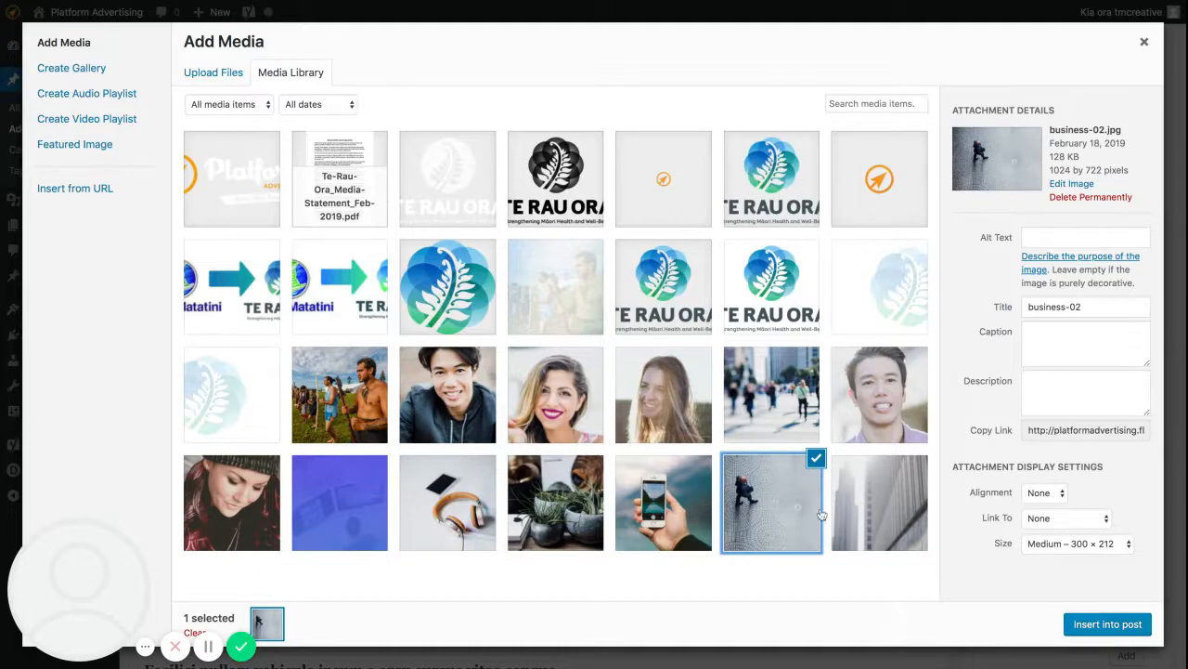
left_click(1105, 624)
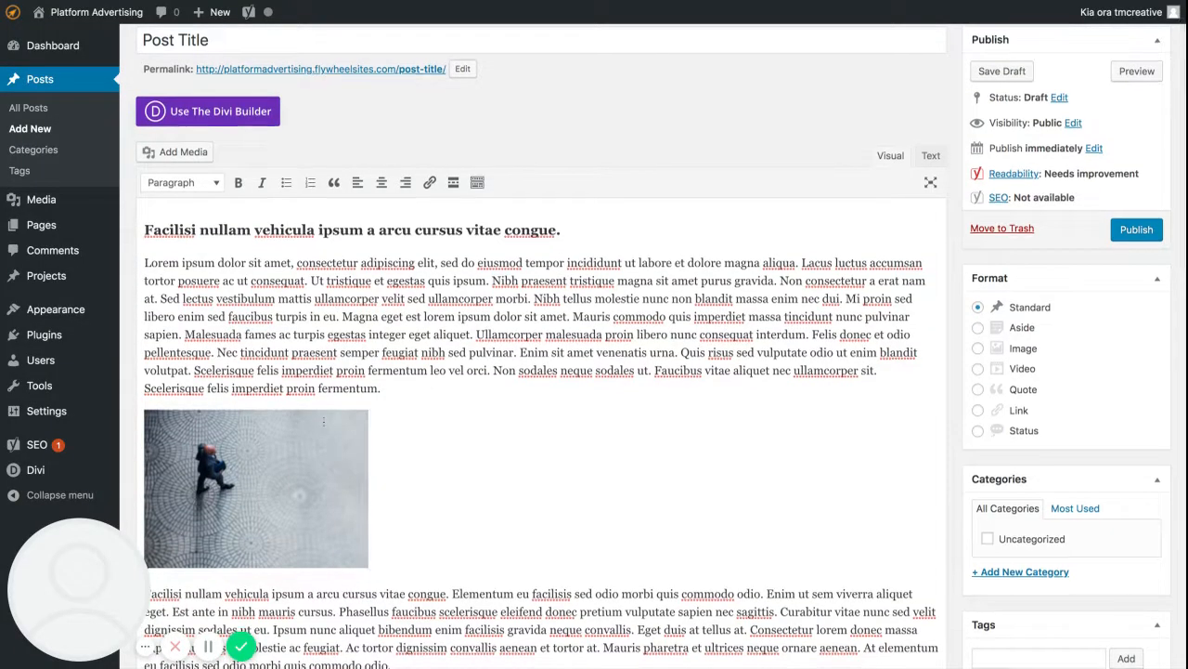
Change the inserted image's display size to Full Size – 1024 × 722 and update it.
scroll(353, 466, "down", 5)
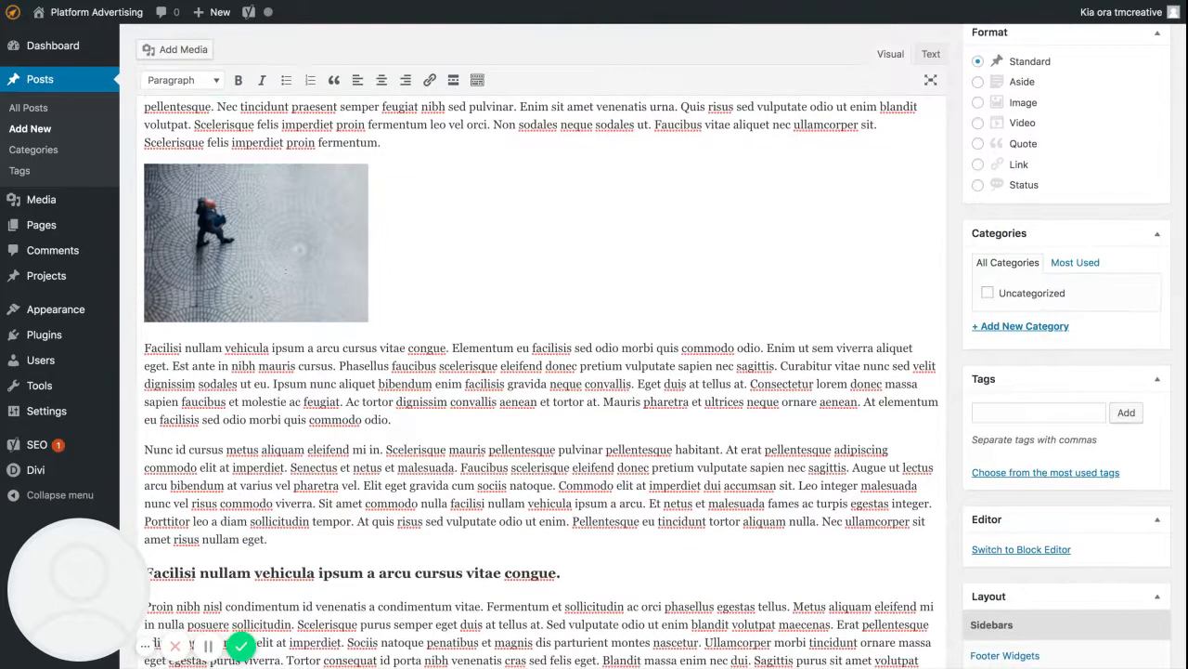
left_click(288, 249)
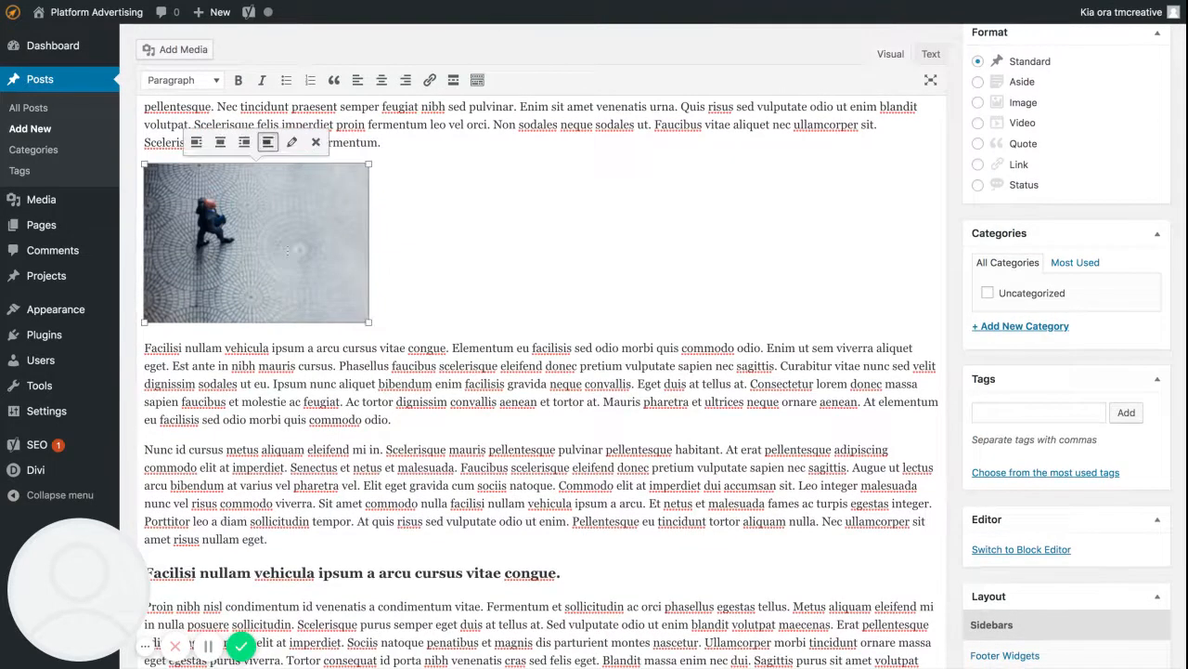
left_click(292, 144)
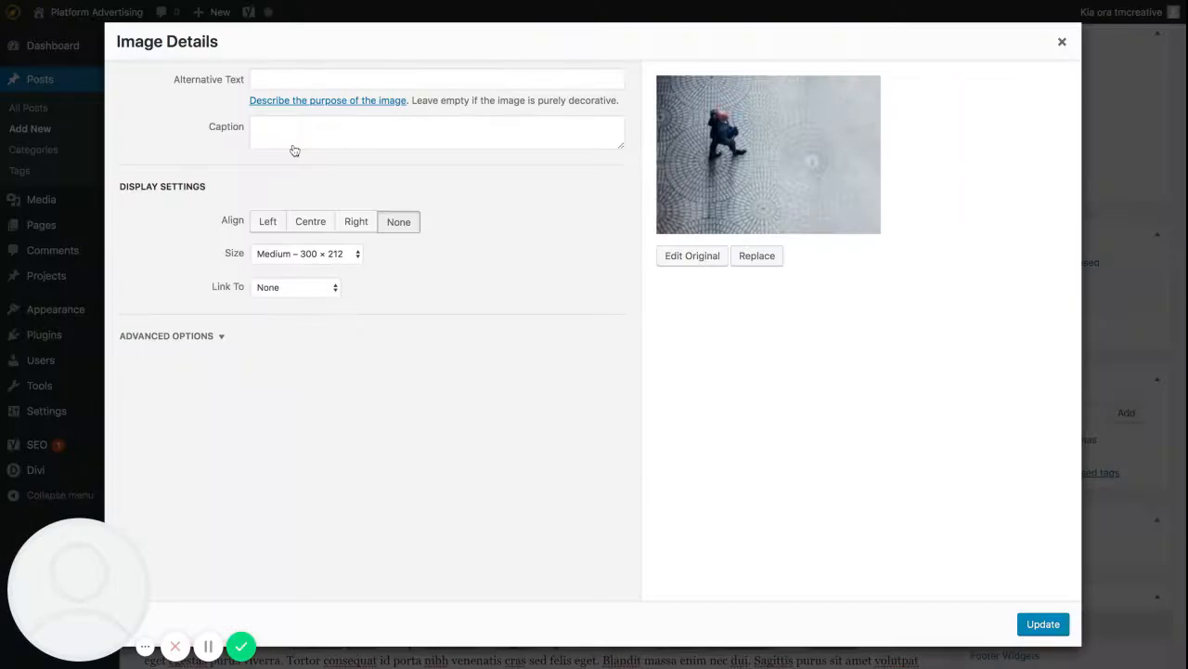
left_click(338, 256)
left_click(331, 281)
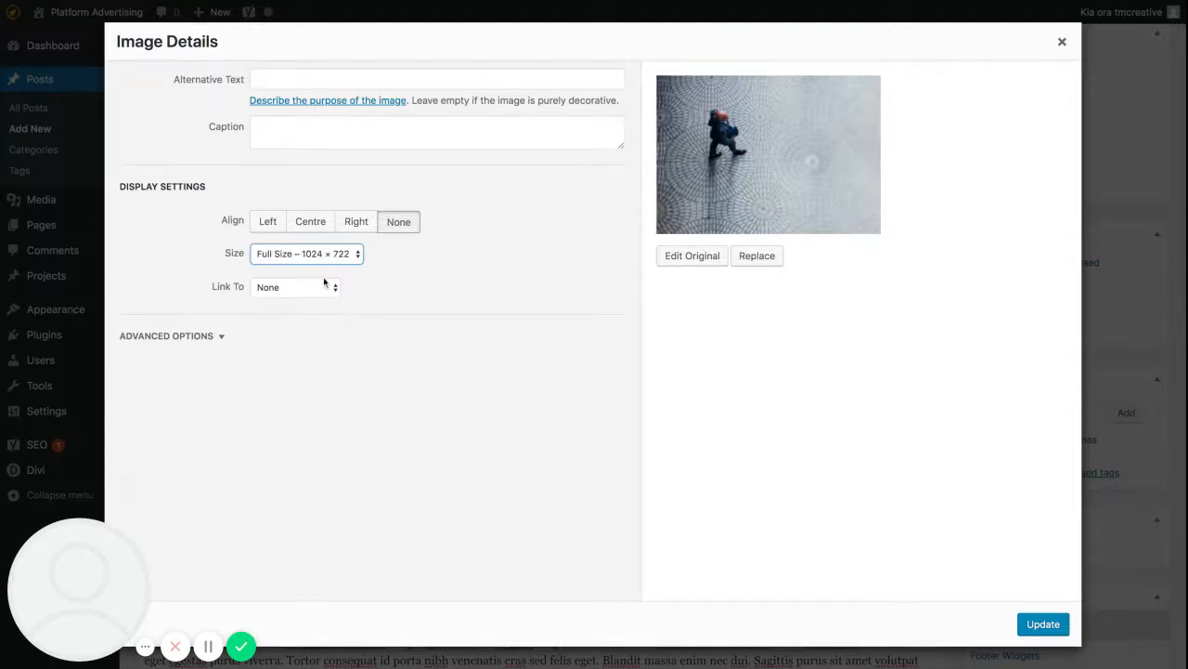
left_click(1043, 624)
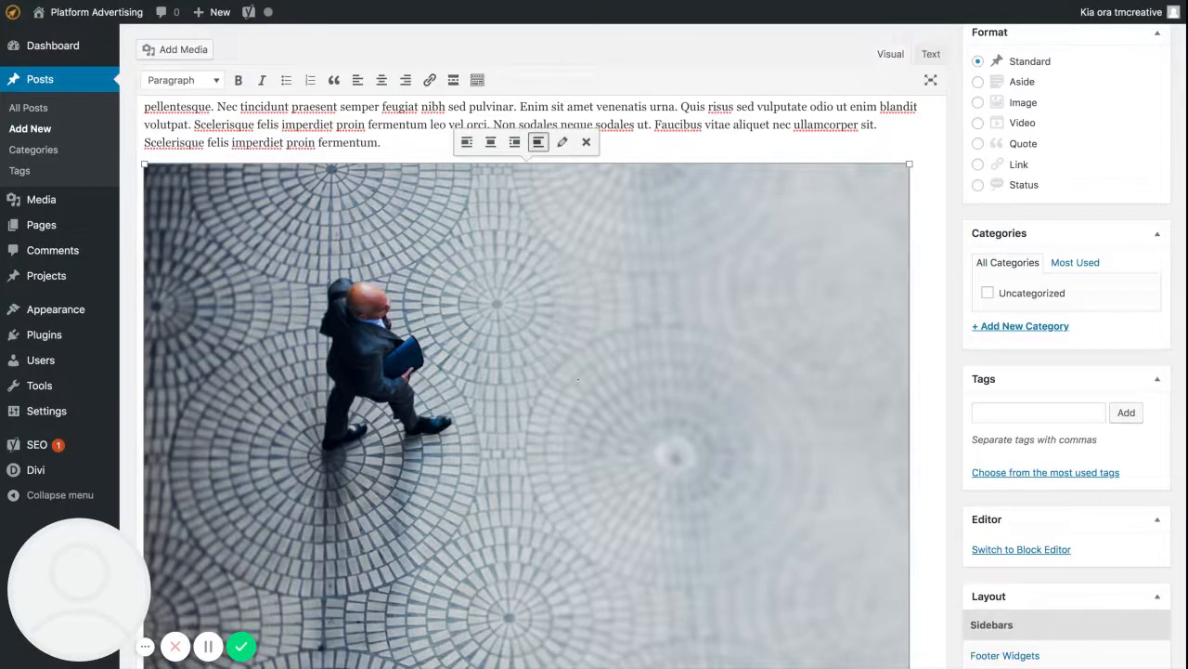
Add an empty line after the "Nunc id cursus" paragraph, above the second Heading 3 line.
scroll(1045, 629, "down", 1)
scroll(1044, 629, "down", 5)
scroll(595, 353, "down", 1)
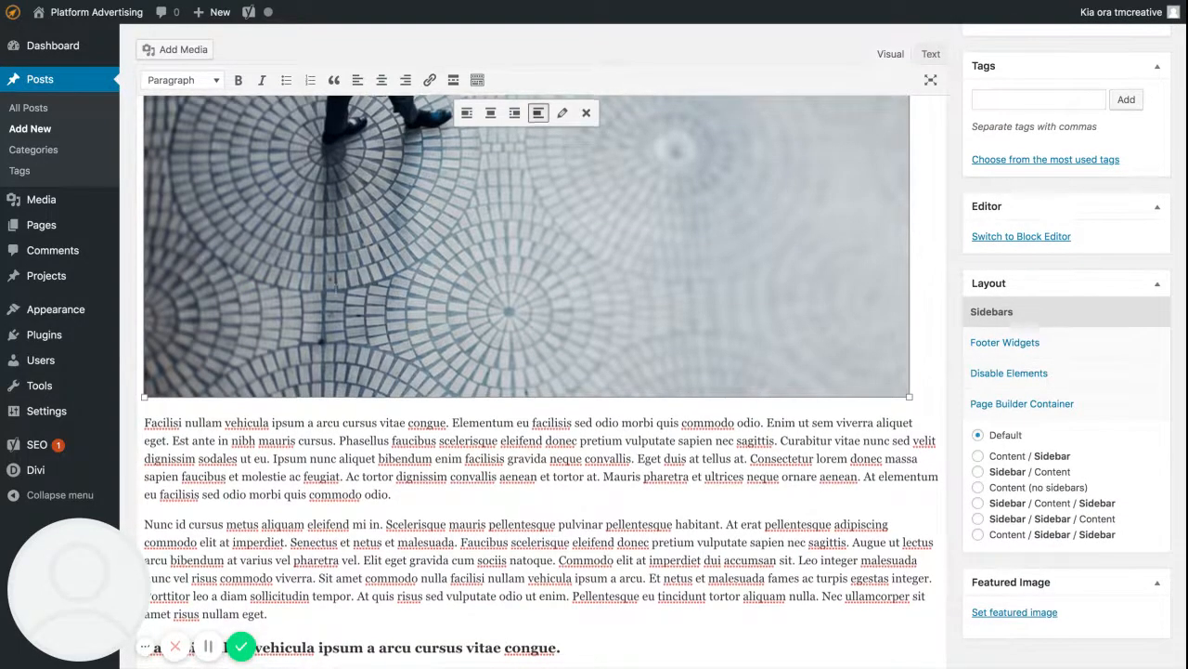
scroll(336, 292, "down", 3)
scroll(335, 292, "down", 3)
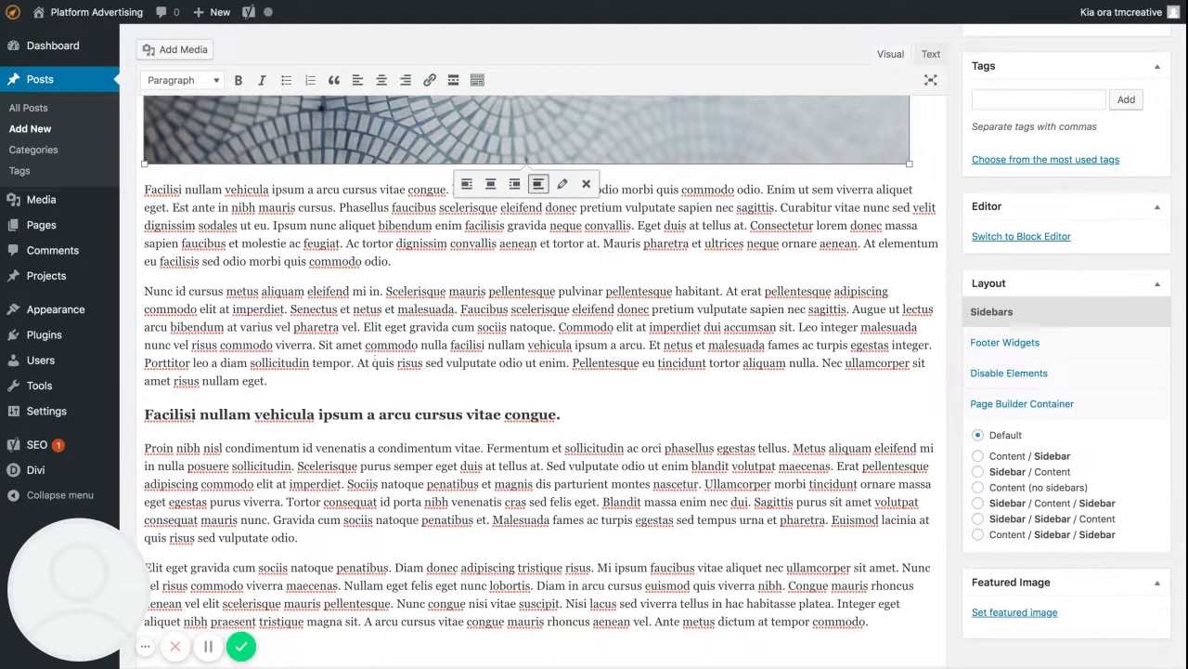
scroll(298, 270, "down", 3)
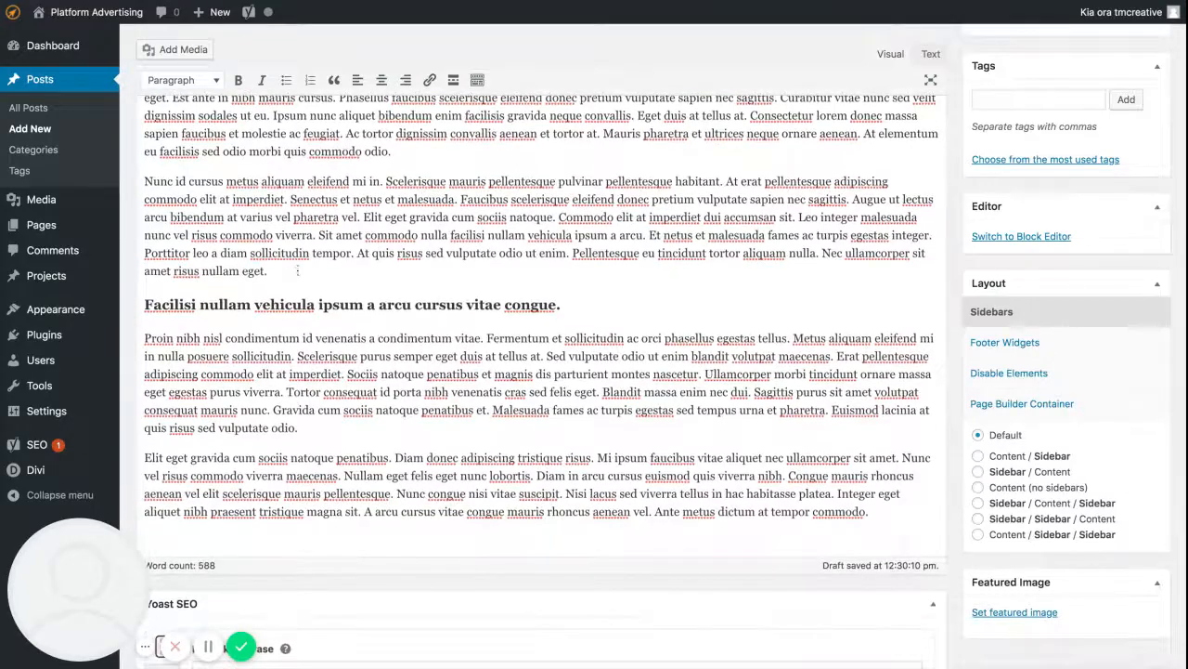
scroll(295, 271, "down", 2)
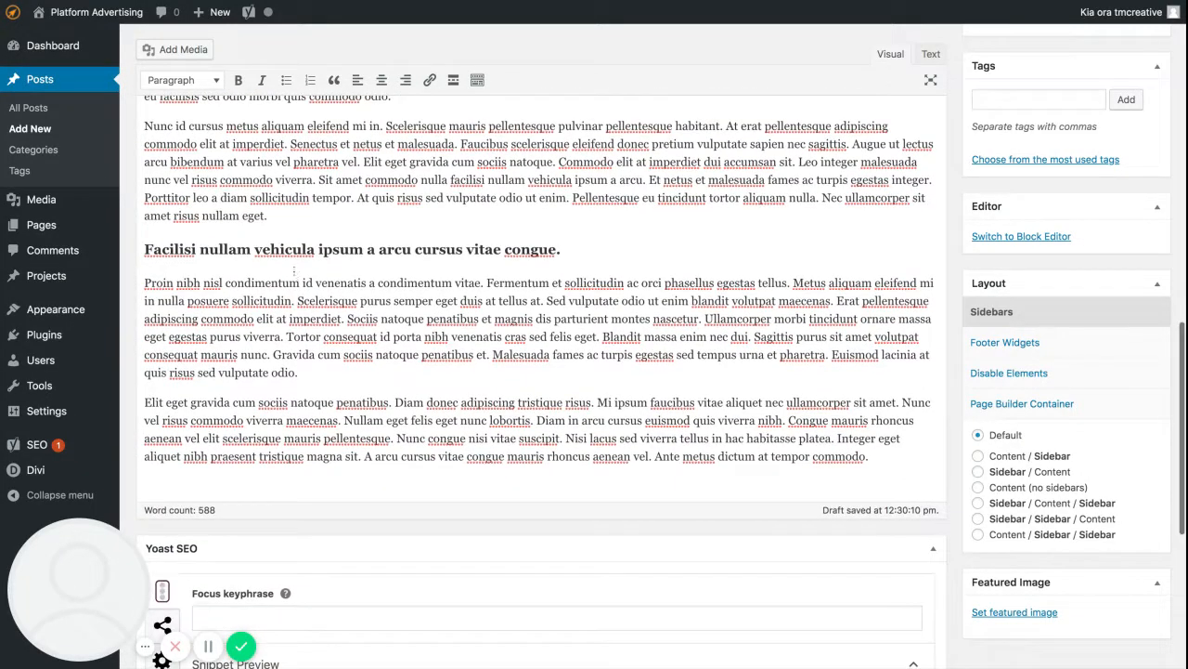
key("Return")
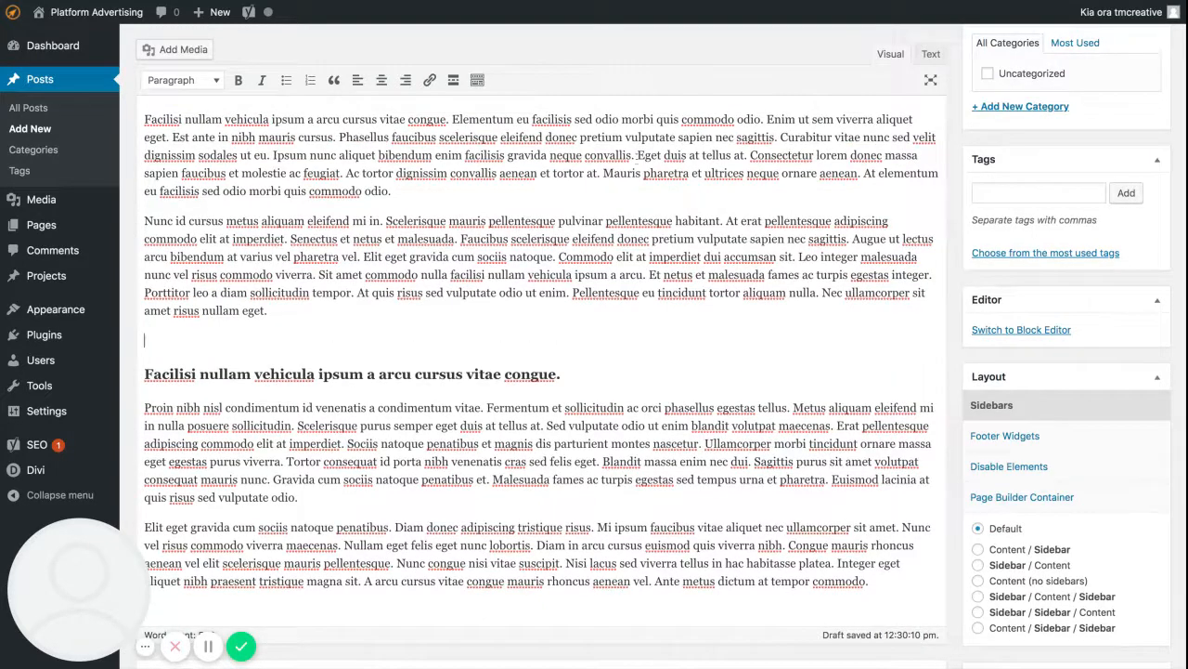
left_click(183, 51)
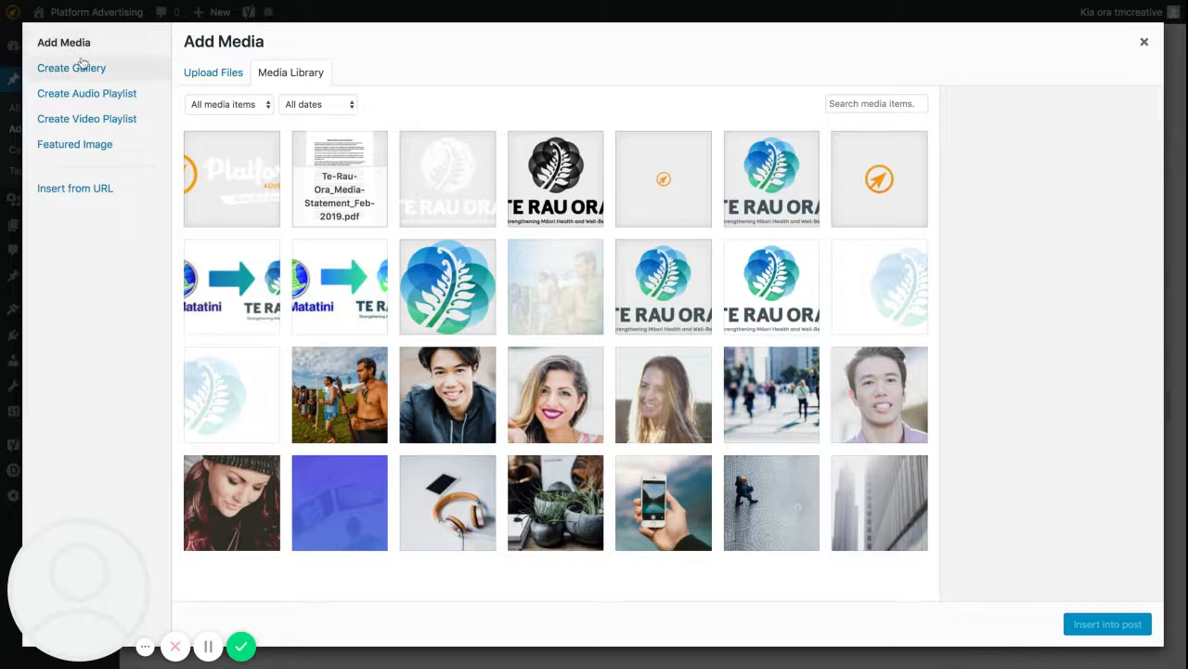
left_click(76, 191)
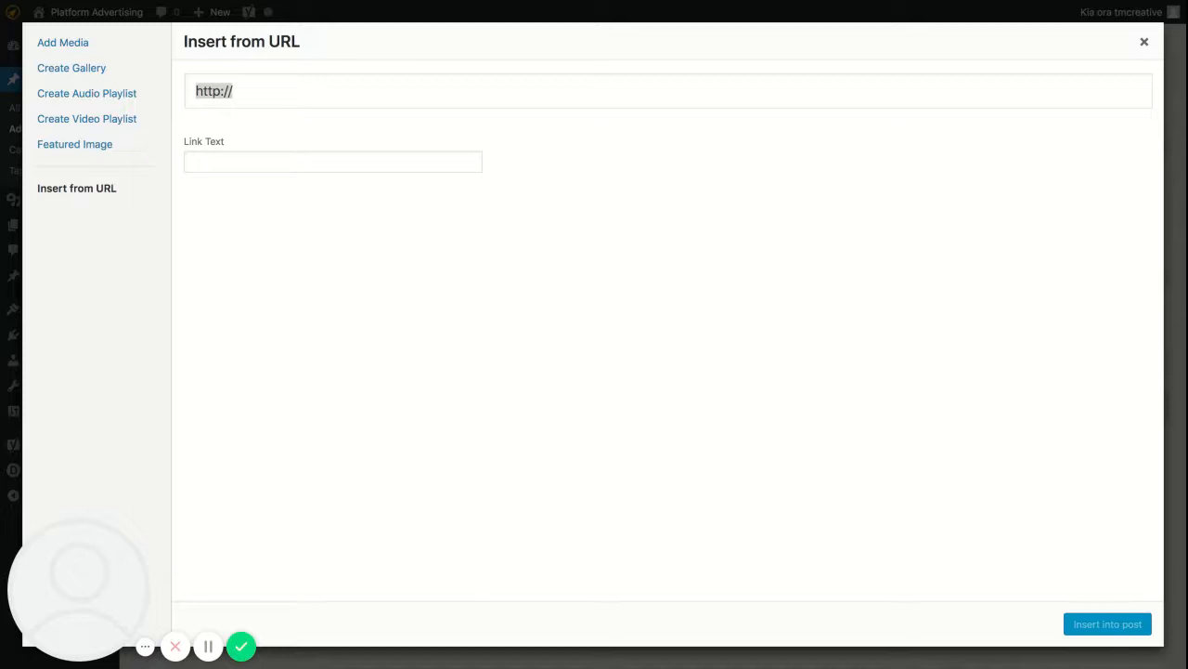
left_click(291, 84)
key("super+a")
type("https://www.youtube.com/watch?v=GBexfwe-9j0")
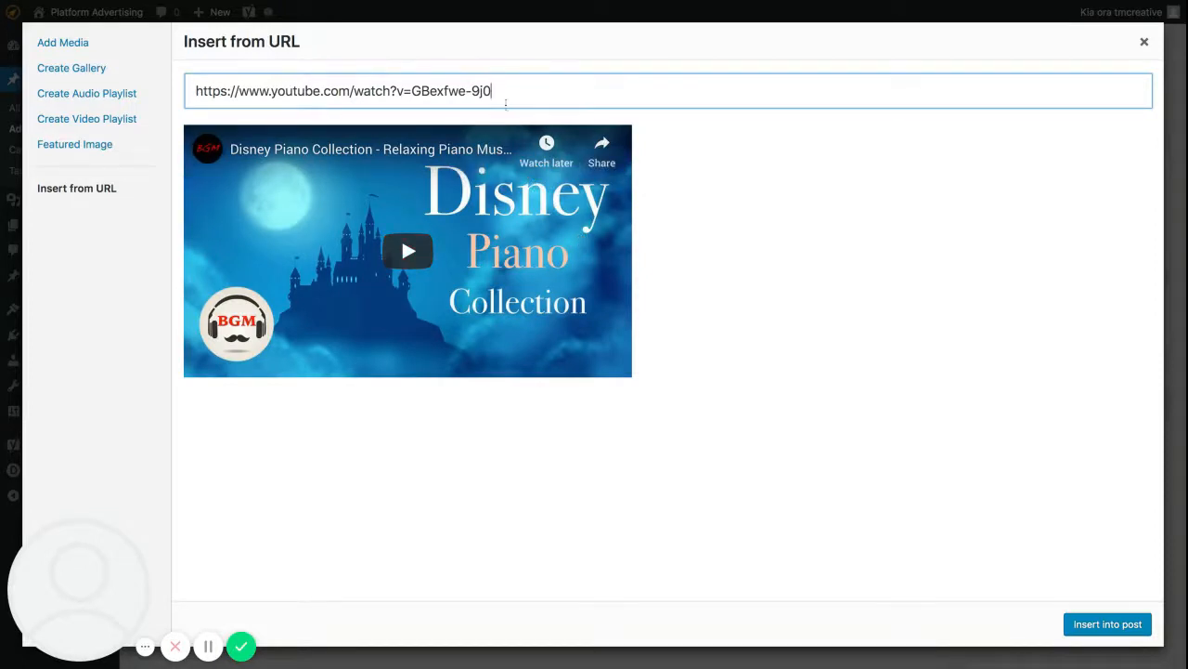
left_click(1092, 626)
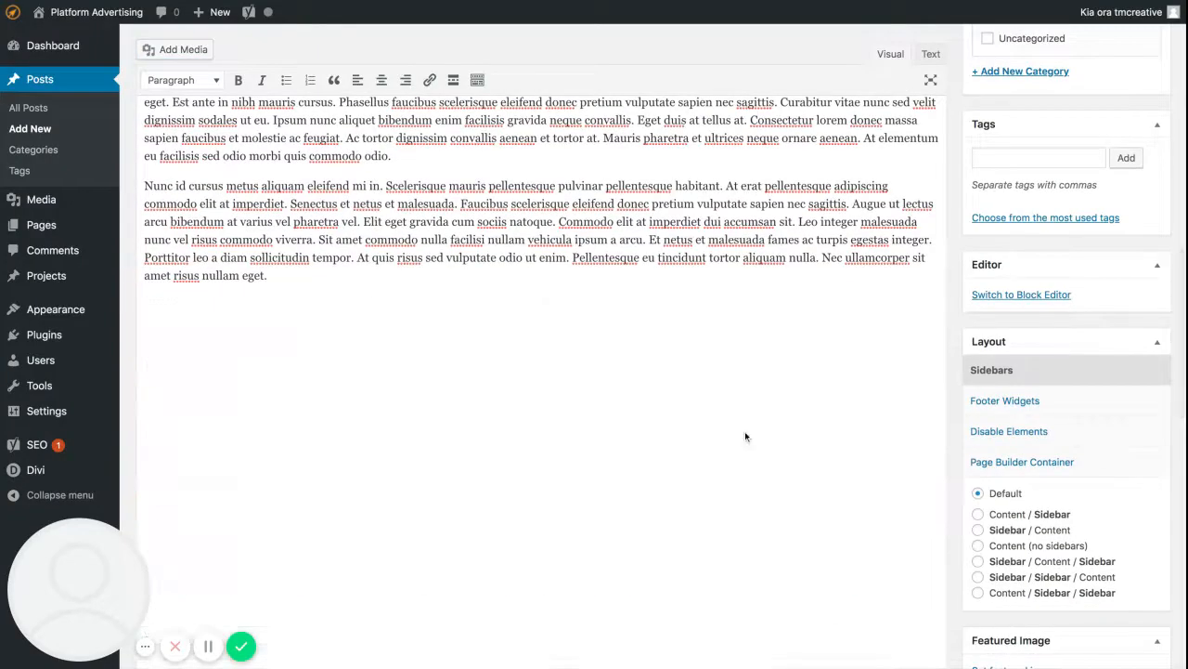
scroll(605, 385, "up", 3)
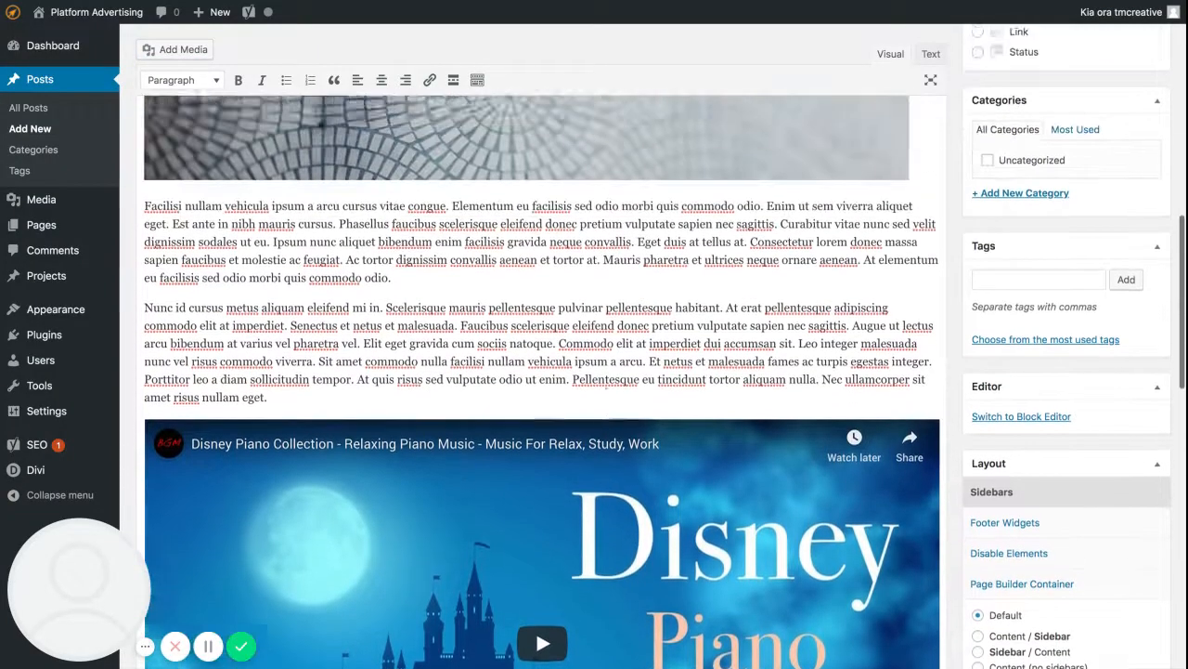
Add a new line after the final "Elit eget gravida" paragraph and start creating an image gallery there.
scroll(605, 385, "down", 3)
scroll(604, 160, "down", 10)
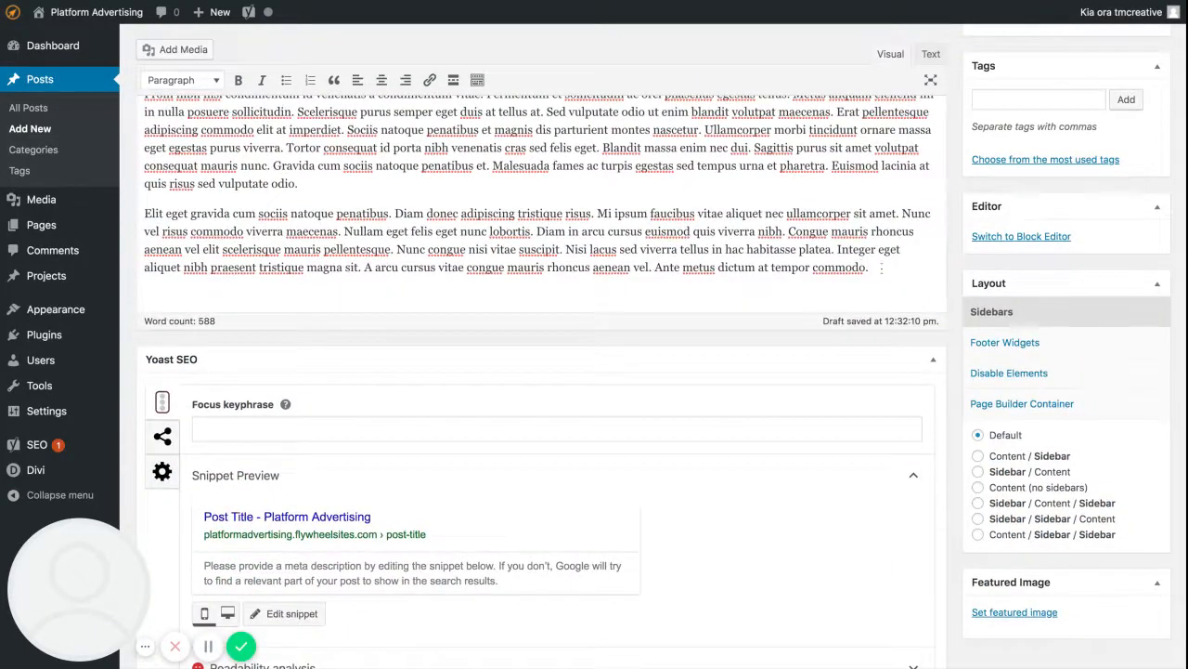
key("Return")
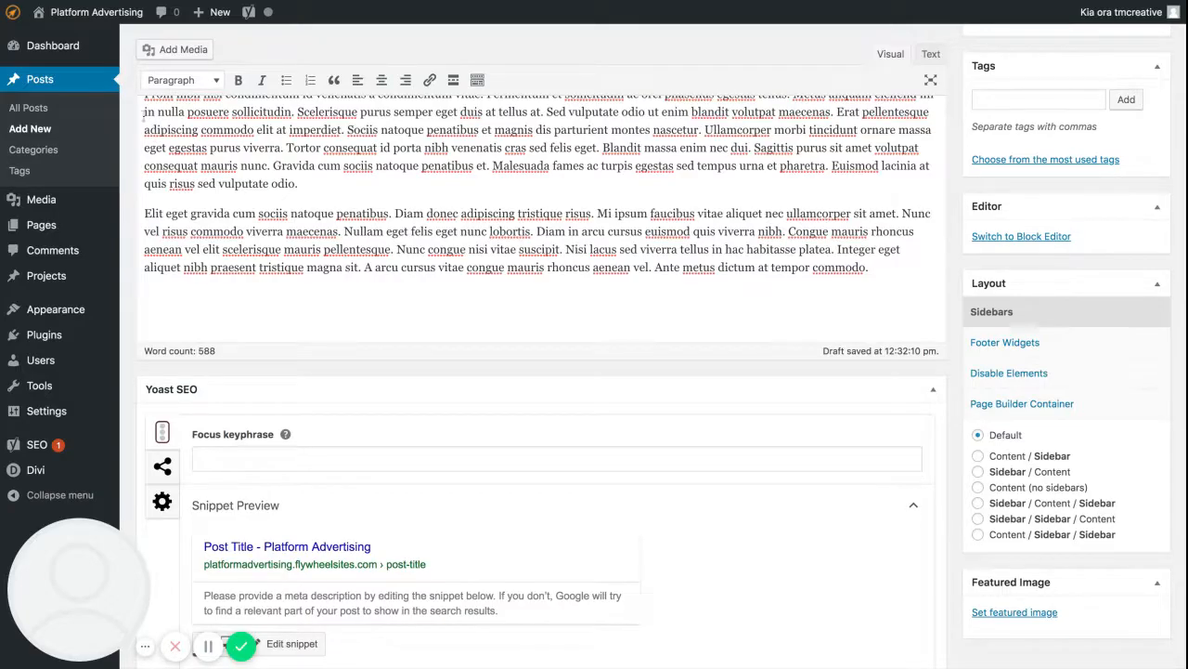
left_click(187, 54)
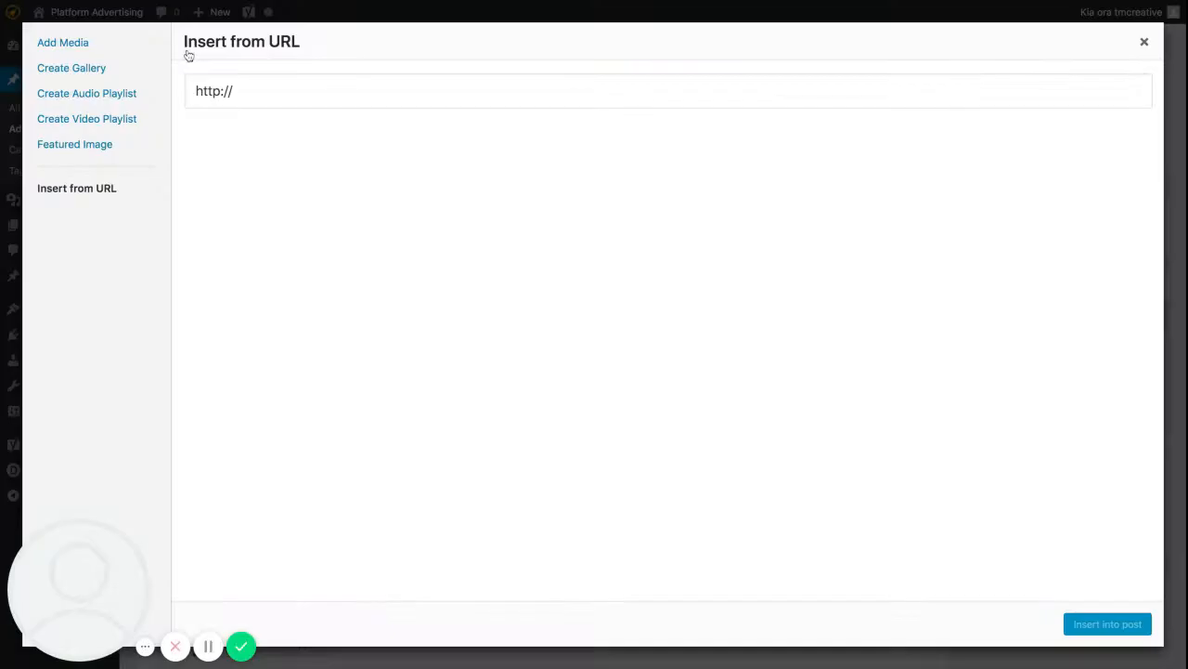
left_click(56, 70)
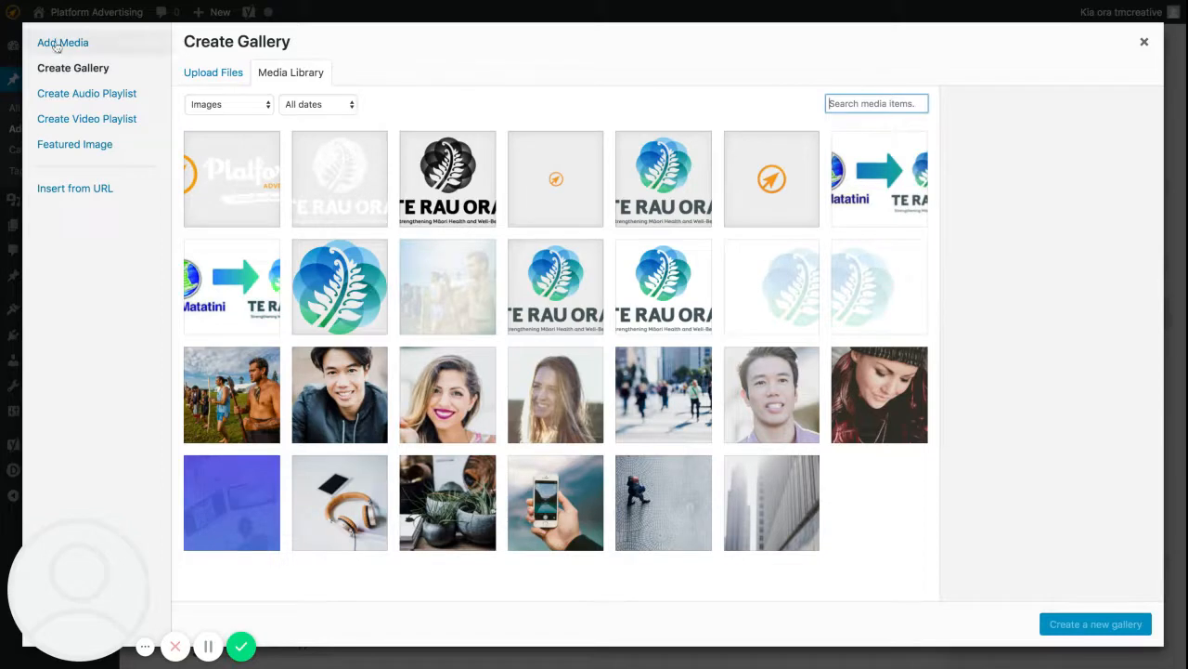
Build a gallery from the six adjacent images ending with travel-portrait-06.jpg, including portrait-02.jpg and business-07.jpg, and insert it with the default settings.
left_click(354, 410)
left_click(451, 406)
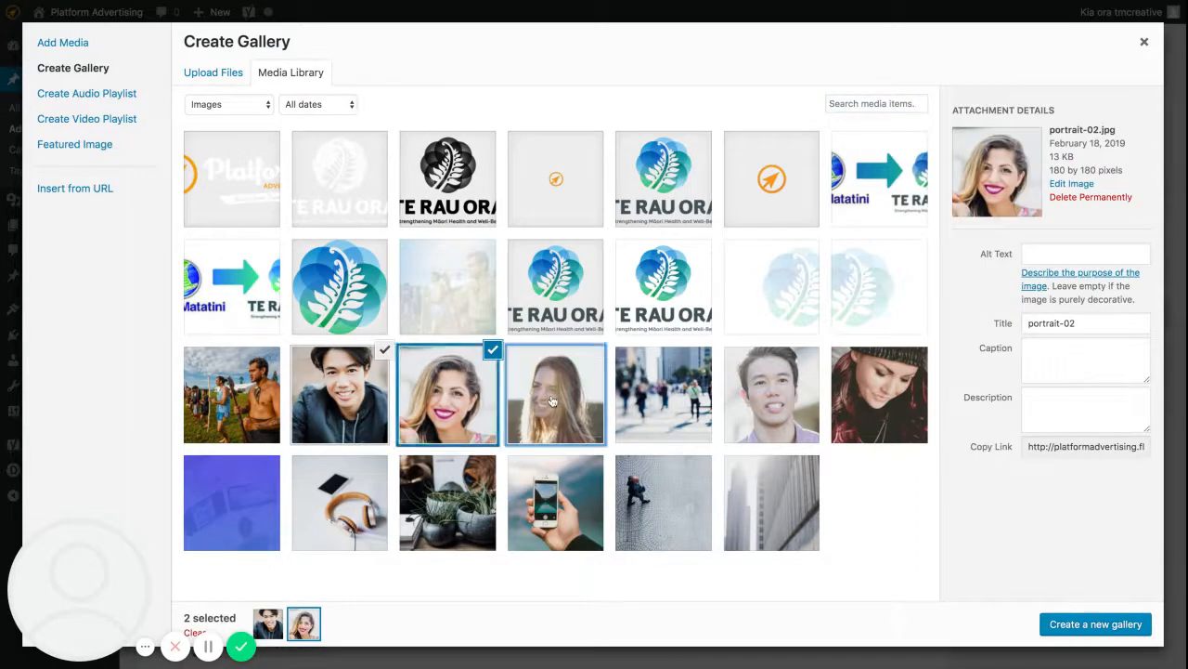
left_click(547, 402)
left_click(647, 404)
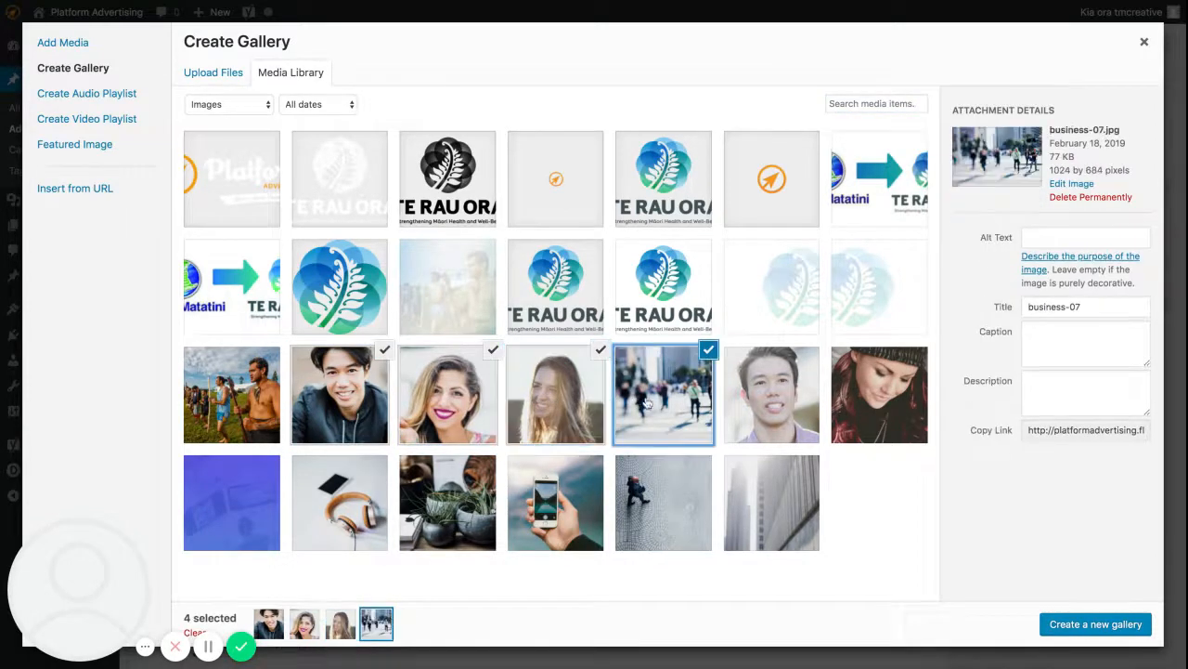
left_click(768, 405)
left_click(858, 402)
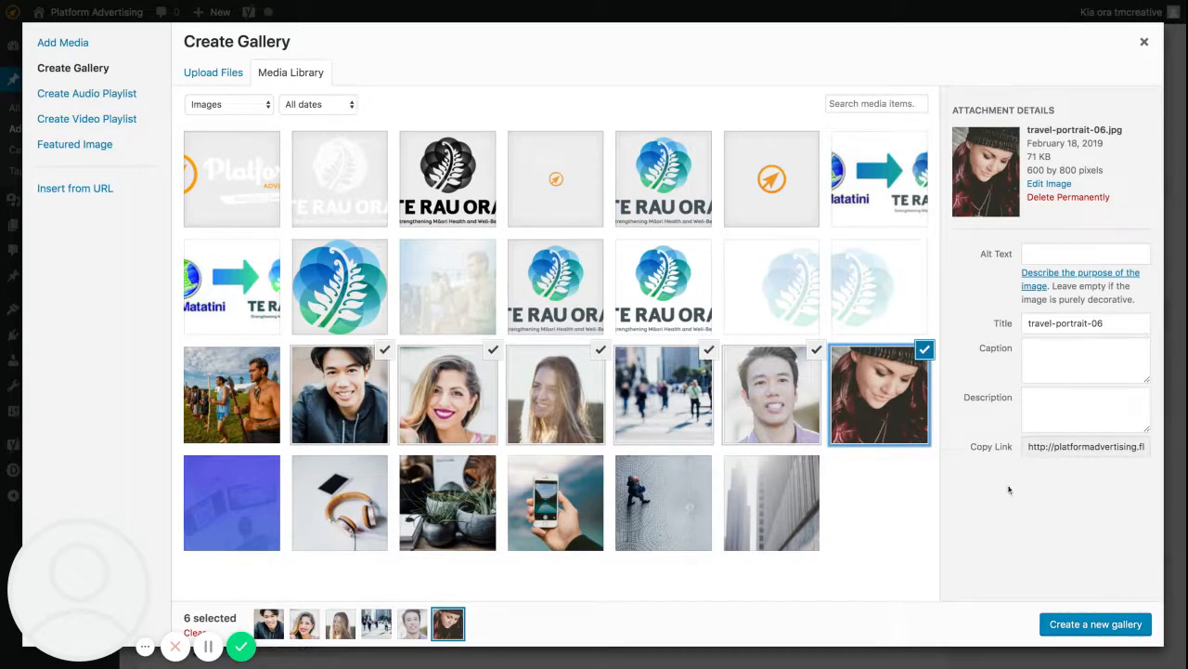
left_click(1091, 624)
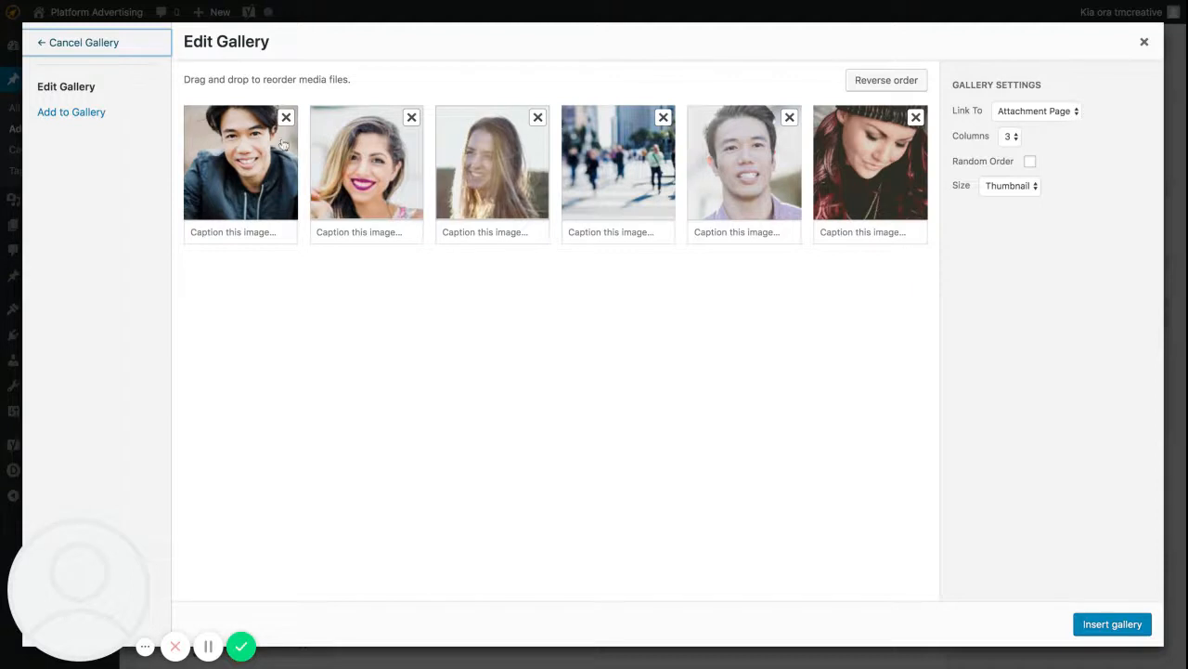
left_click(1113, 624)
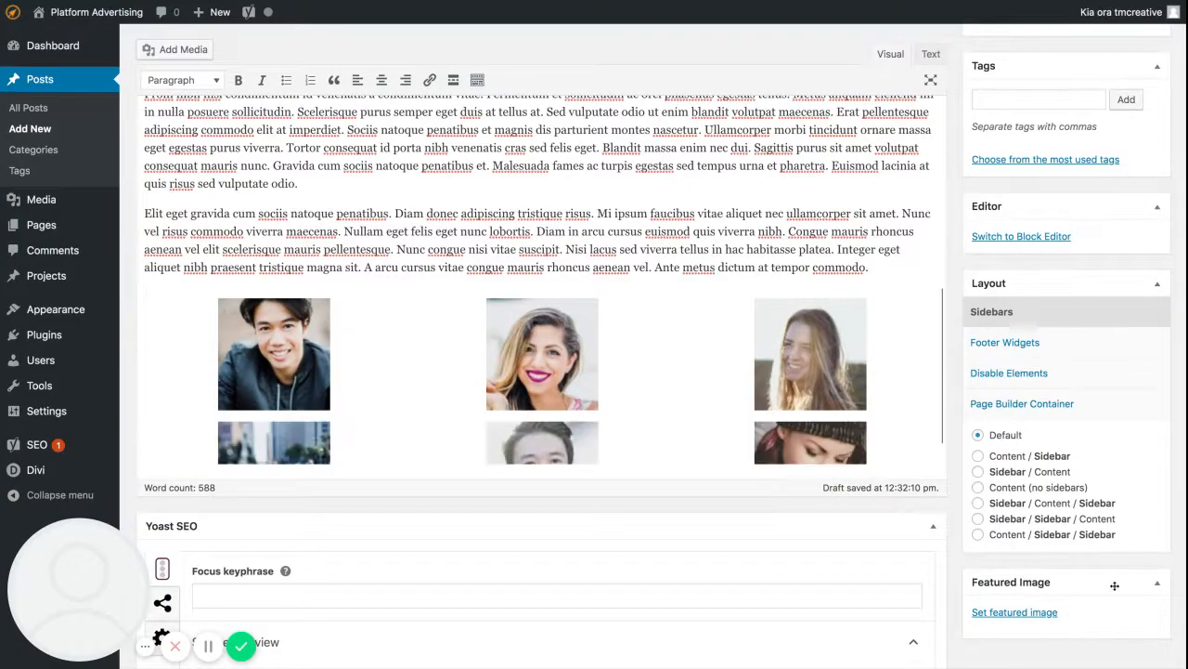
Review the post from the inserted gallery back up to the title and publishing options.
scroll(717, 342, "down", 2)
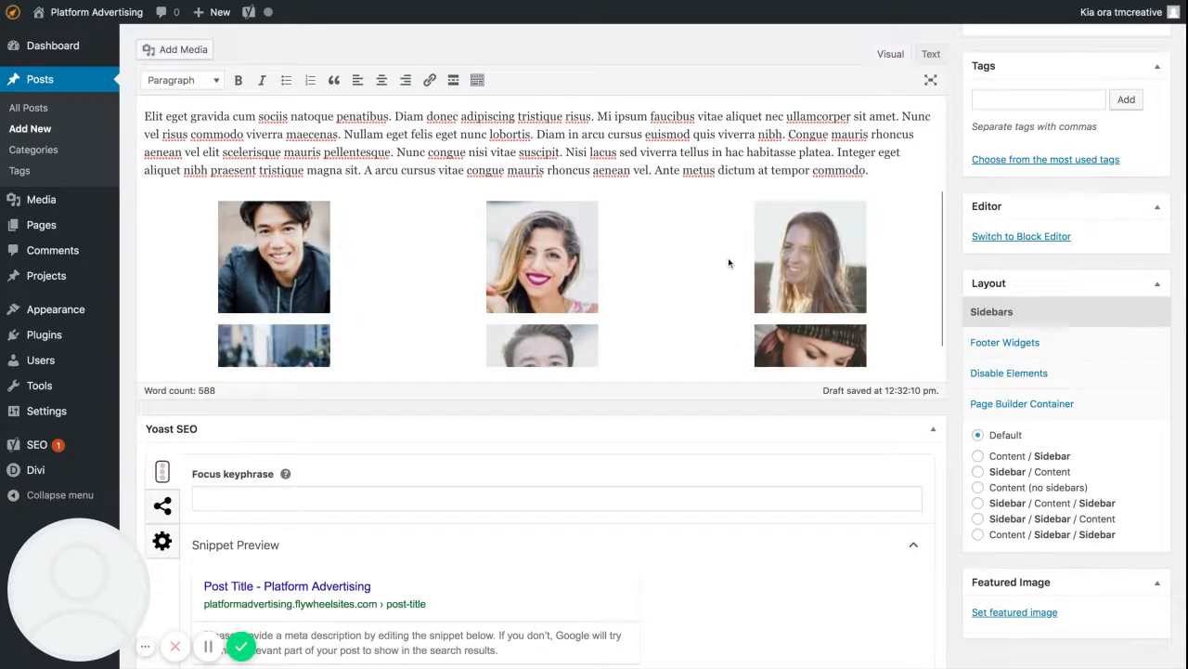
scroll(498, 272, "down", 2)
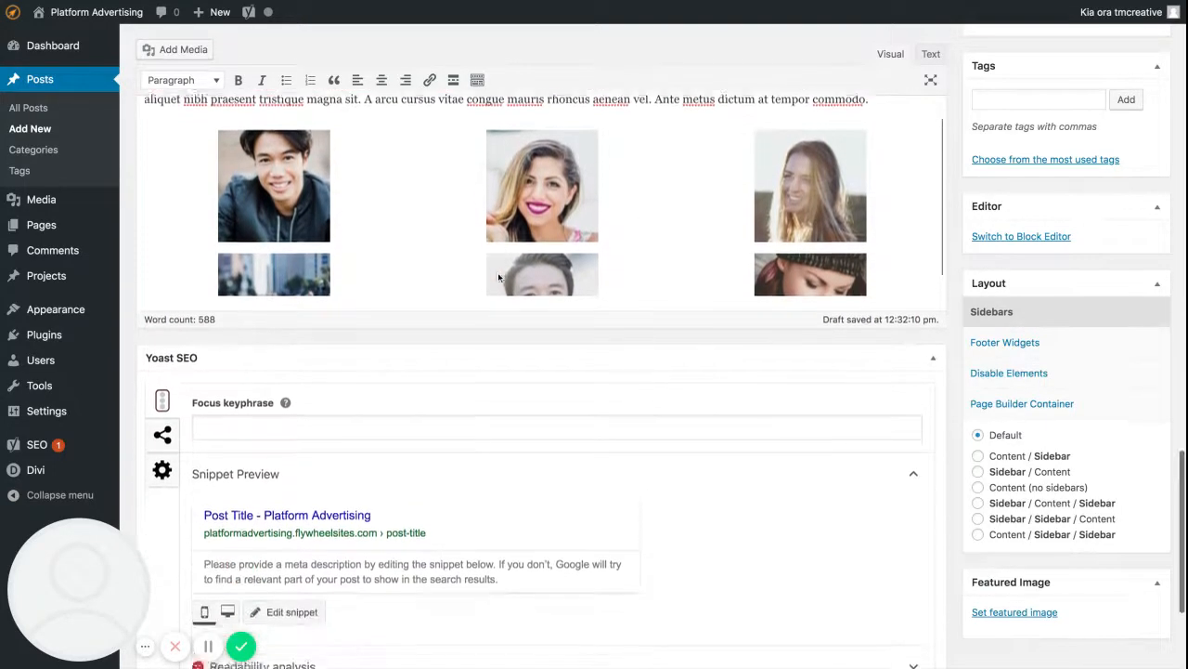
scroll(501, 265, "up", 14)
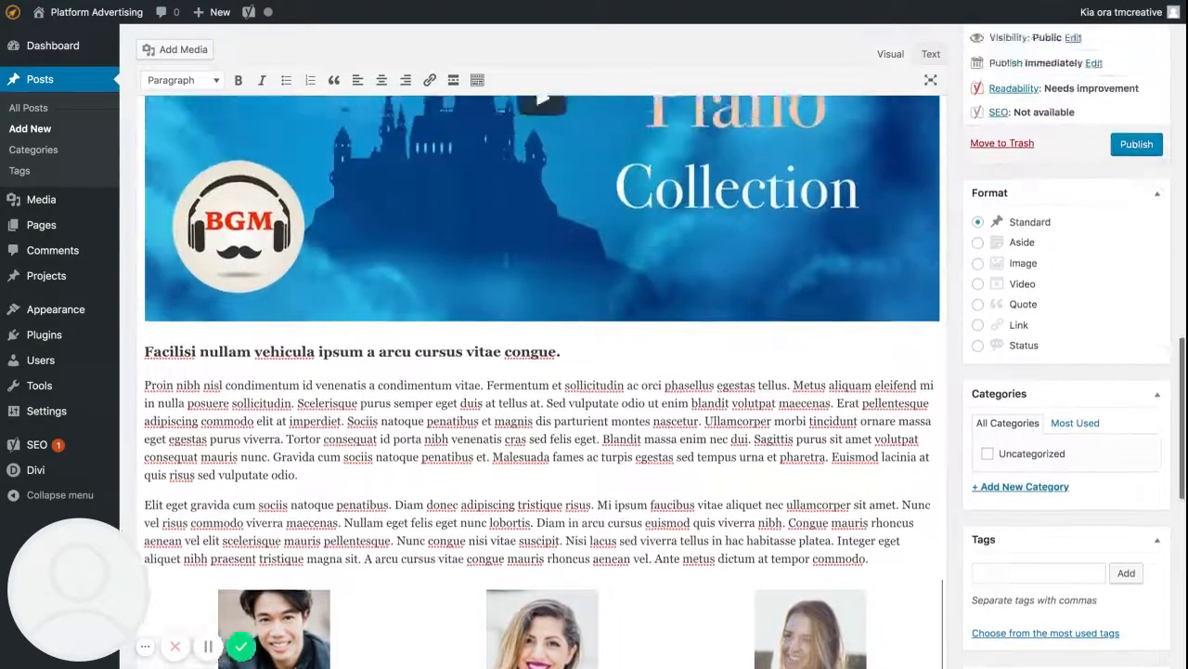
scroll(542, 380, "up", 10)
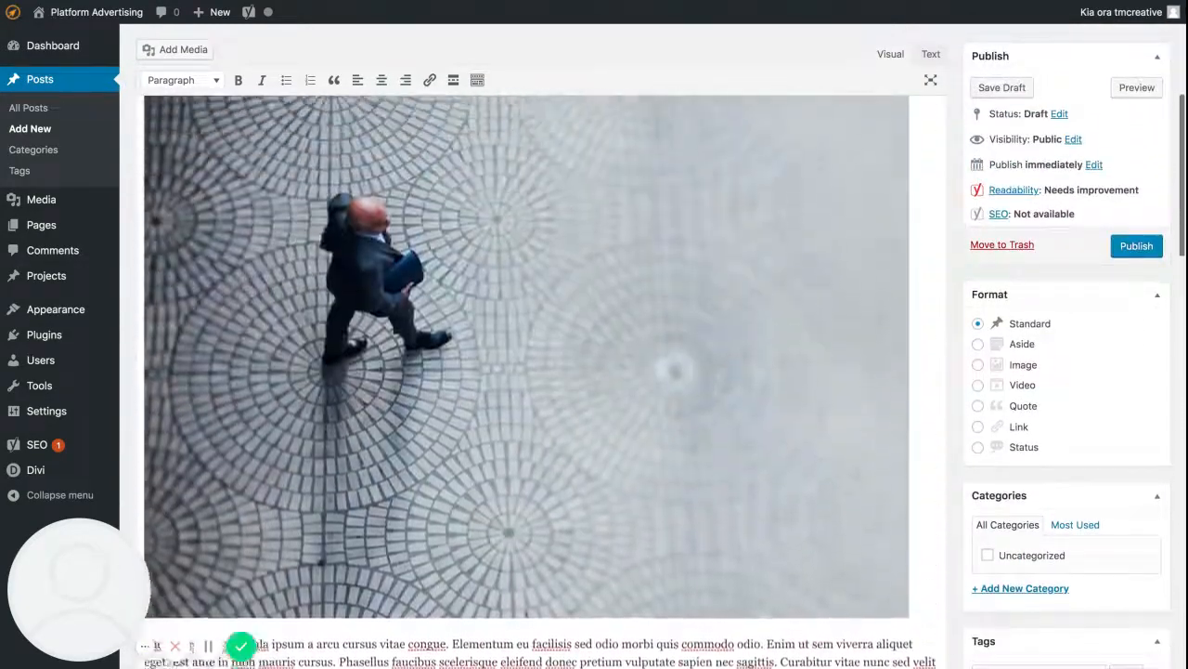
scroll(490, 297, "up", 3)
scroll(490, 297, "down", 3)
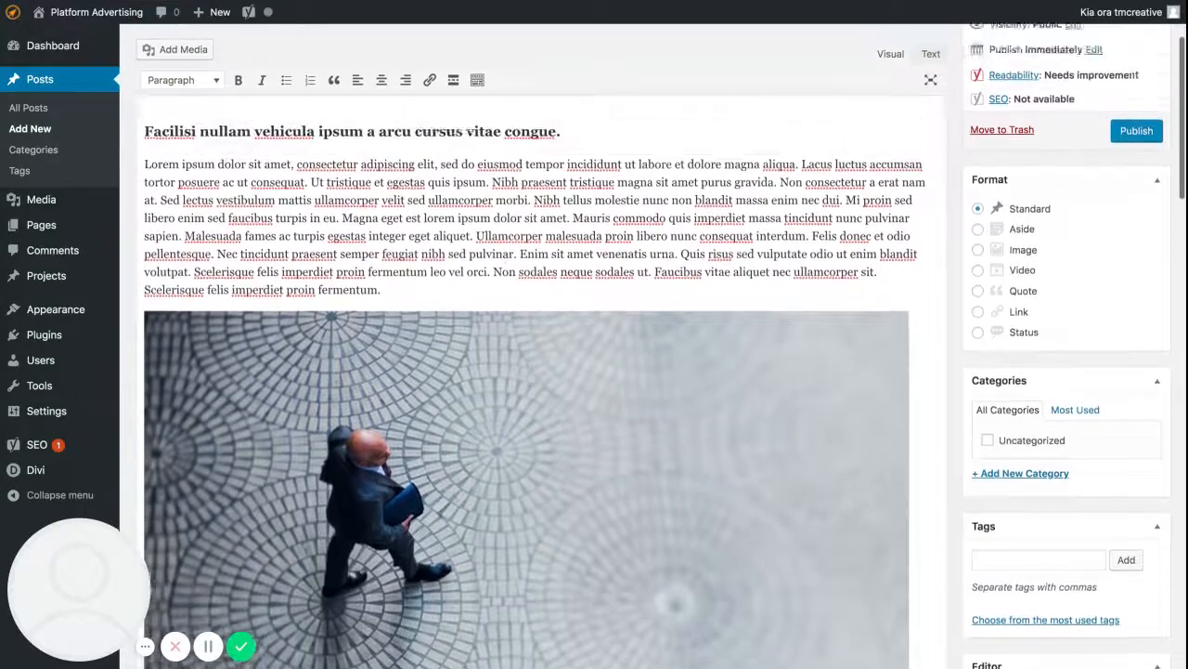
scroll(490, 297, "up", 3)
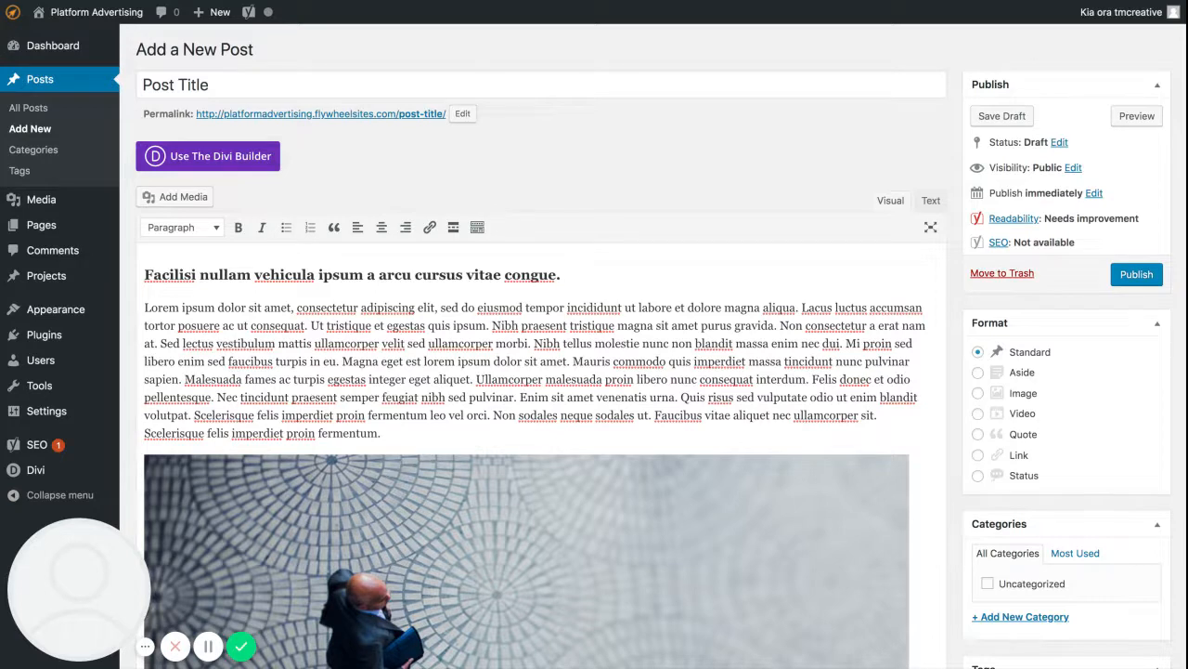
Try the Image, Video, Quote and Link post formats and set the format back to Standard.
left_click(978, 393)
left_click(979, 413)
left_click(979, 434)
left_click(978, 455)
left_click(978, 352)
Examine the post's text, image and embedded video to decide which category suits its content.
scroll(1049, 358, "down", 3)
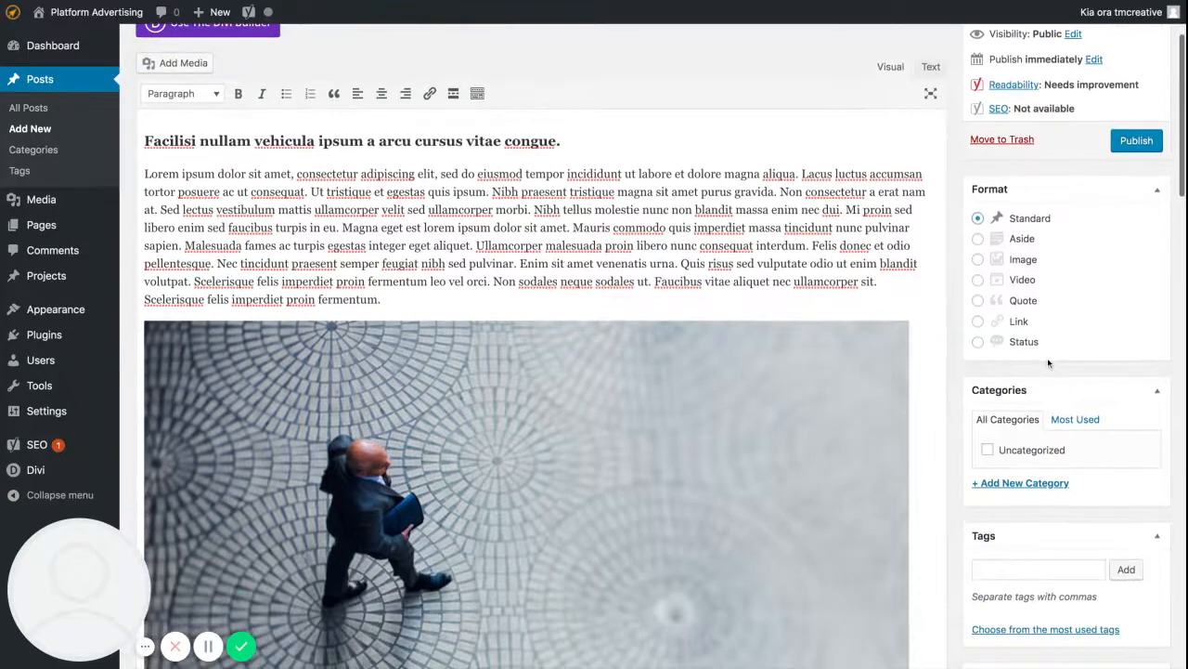
scroll(1043, 358, "down", 2)
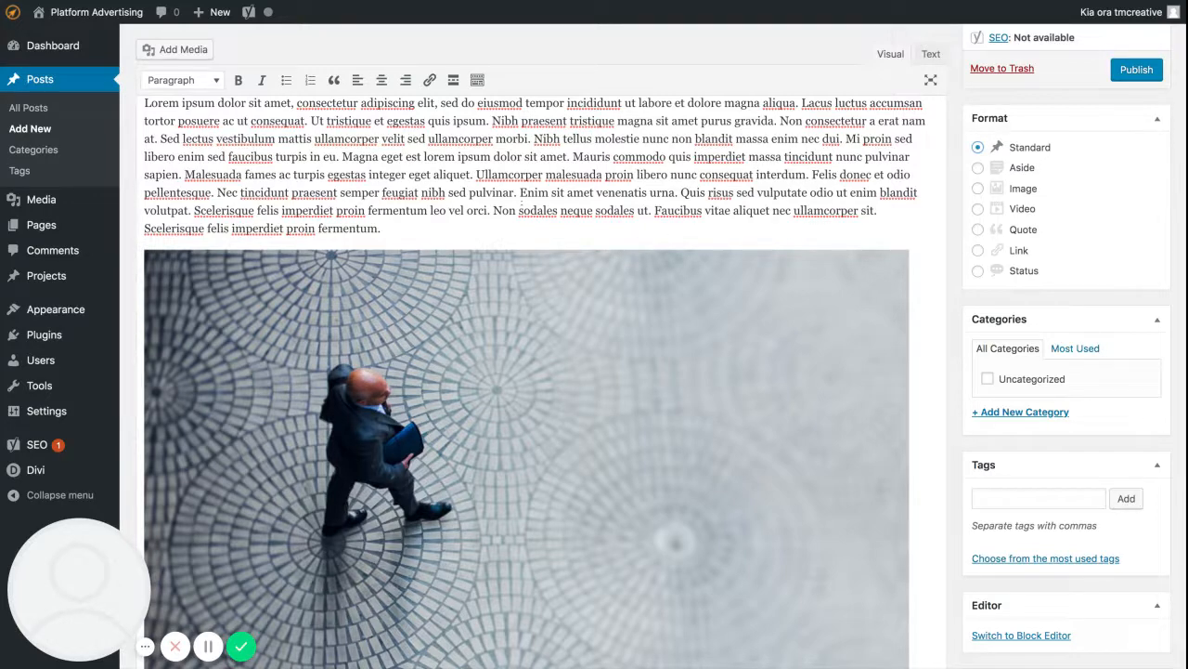
scroll(863, 302, "up", 4)
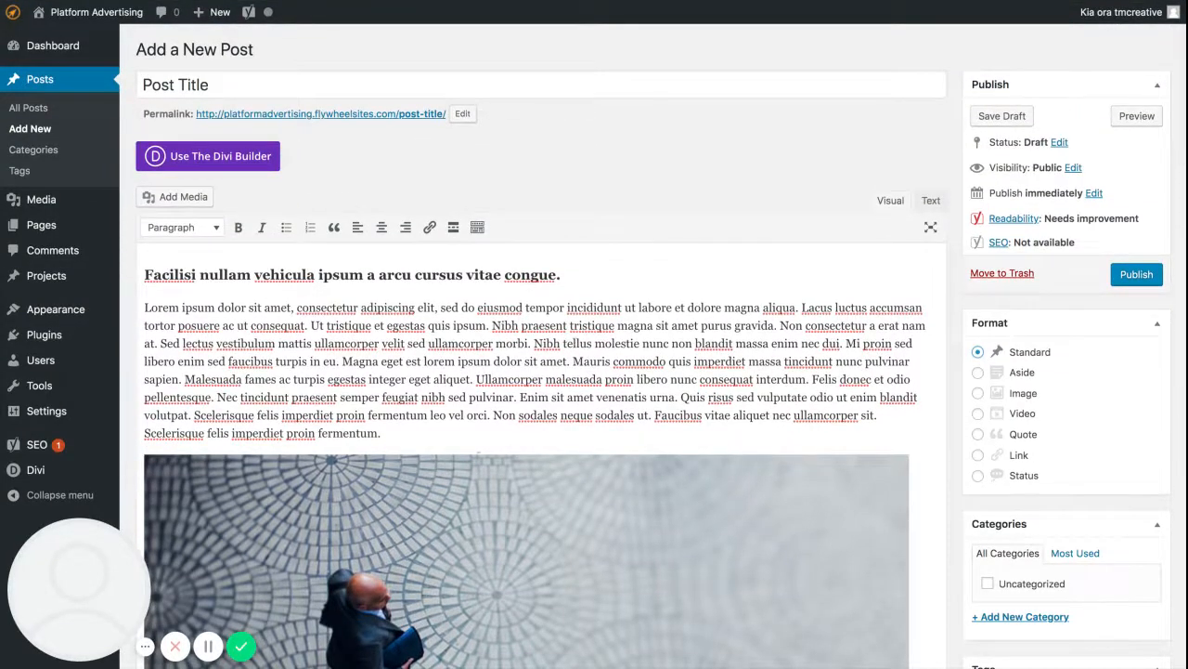
scroll(456, 409, "down", 10)
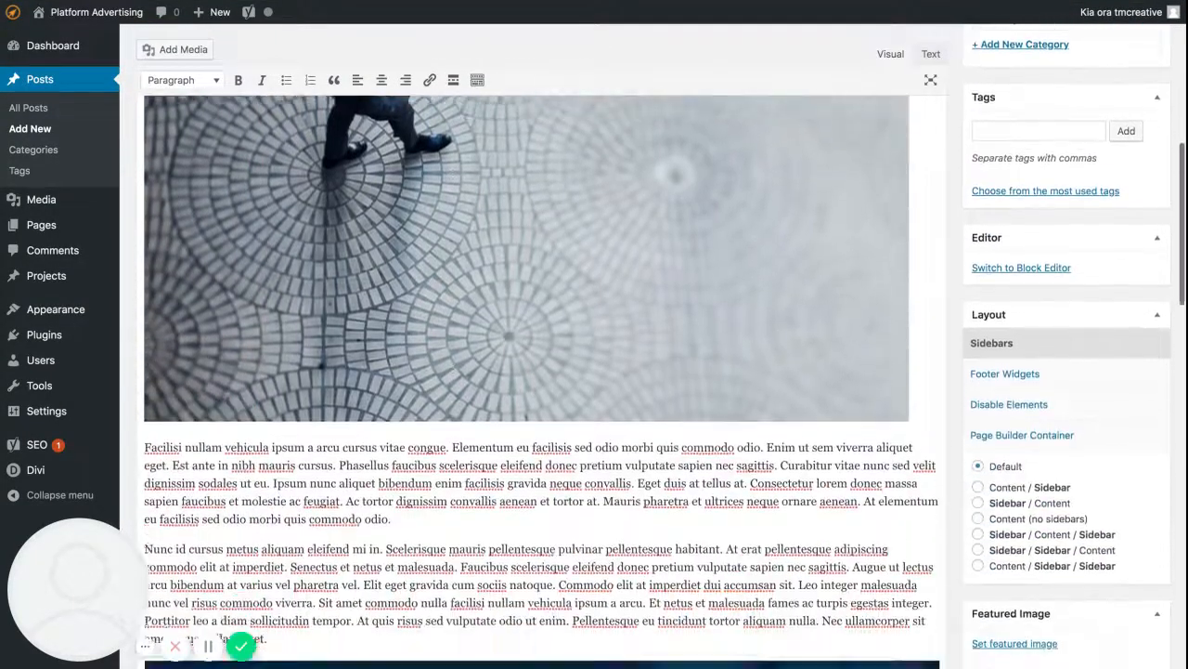
scroll(454, 405, "down", 5)
scroll(590, 297, "up", 1)
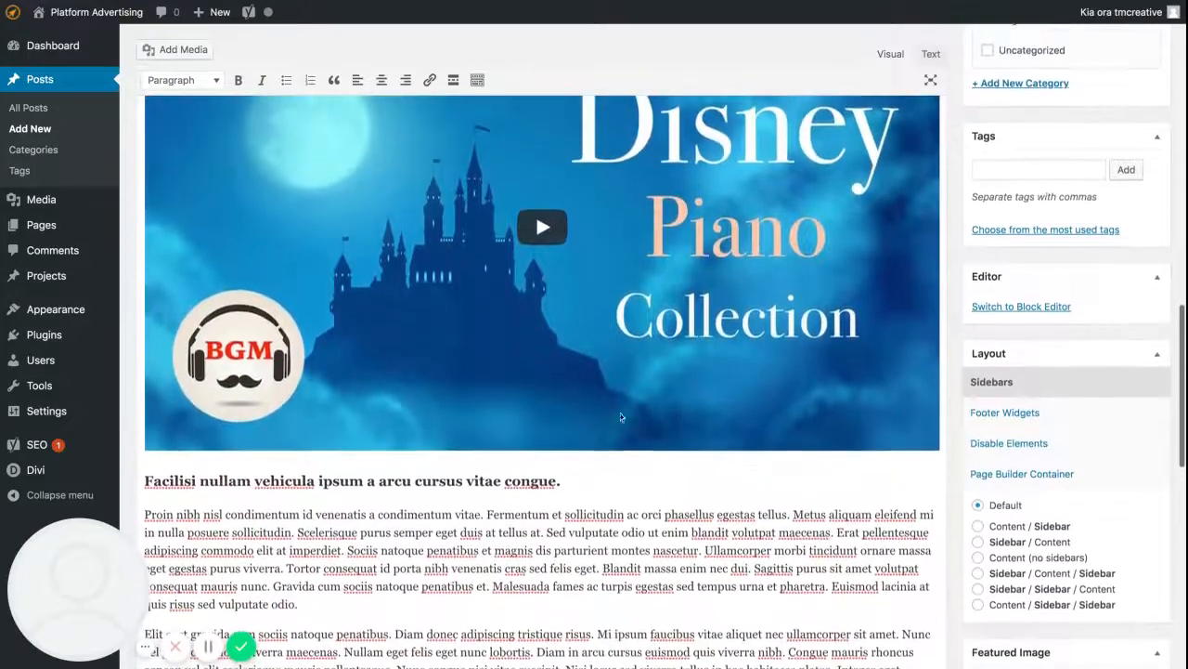
scroll(650, 294, "up", 6)
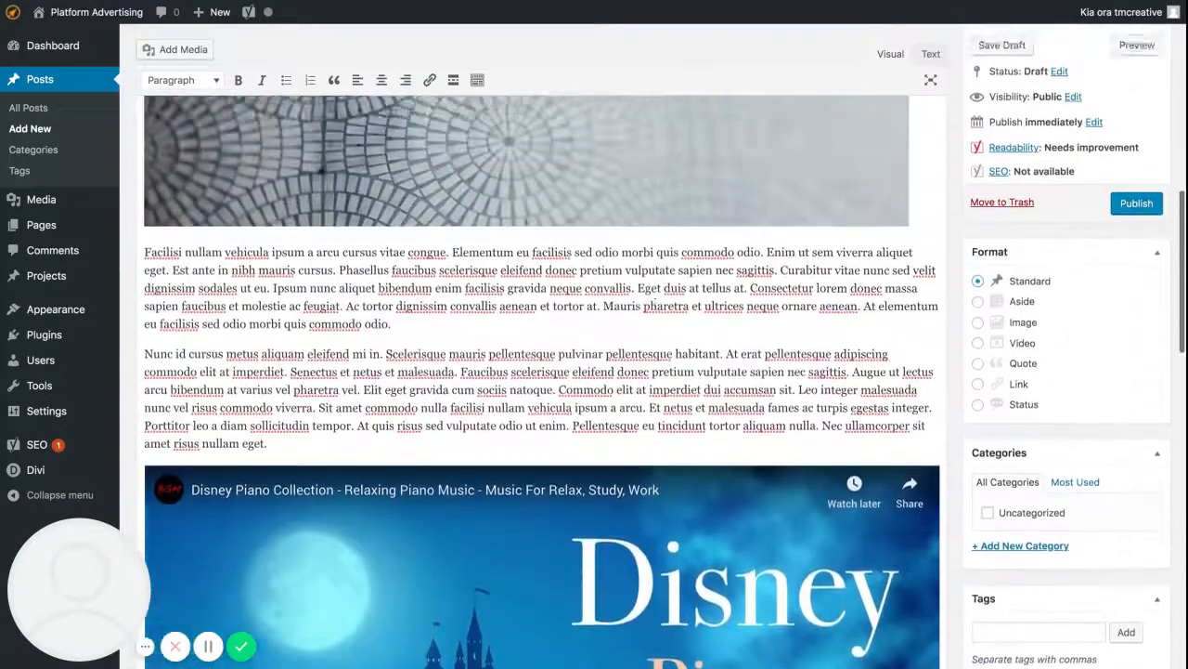
Create a new category named Disney without a parent and assign it to the post.
scroll(637, 312, "down", 1)
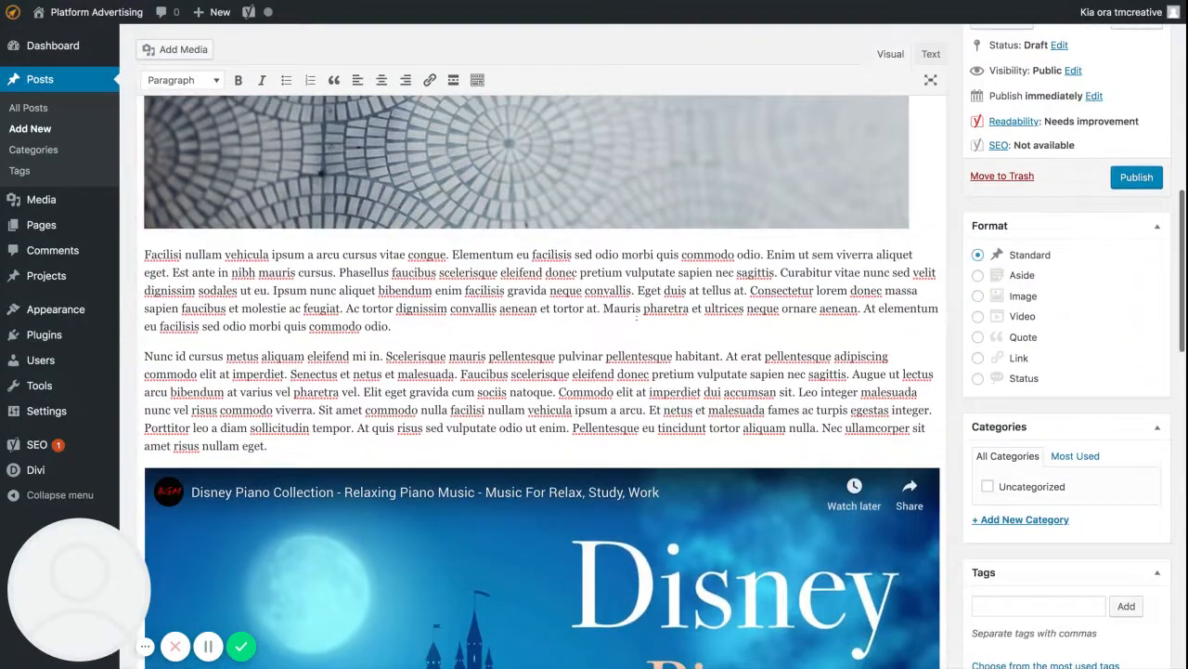
left_click(1041, 522)
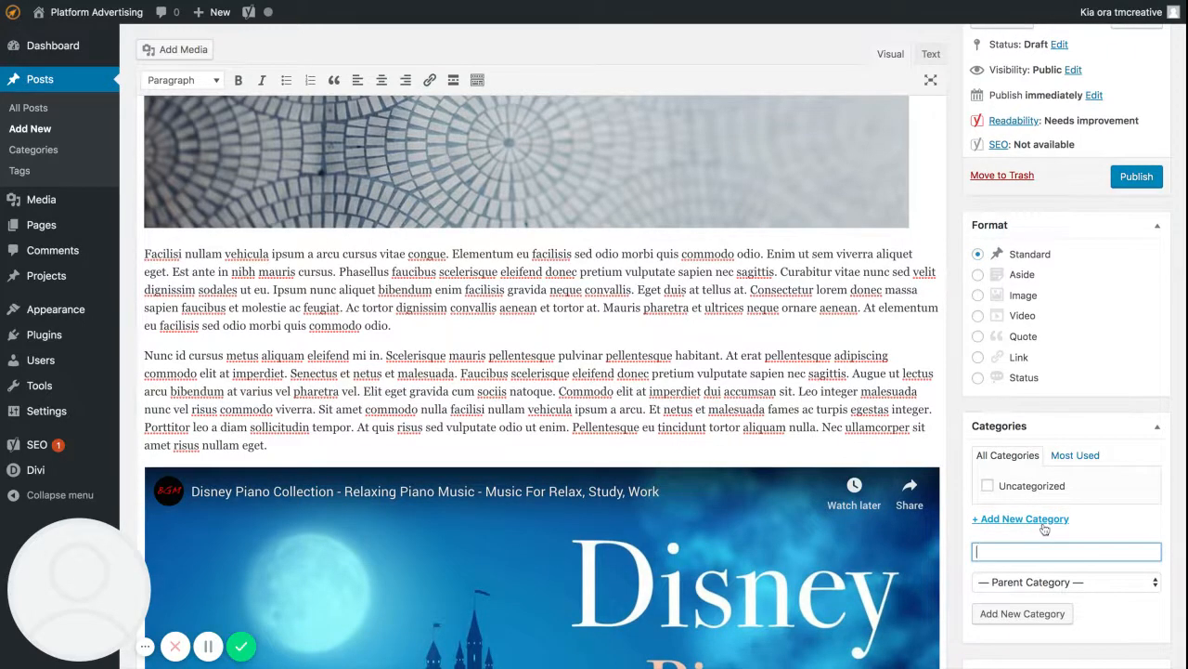
type("Disney")
left_click(1040, 618)
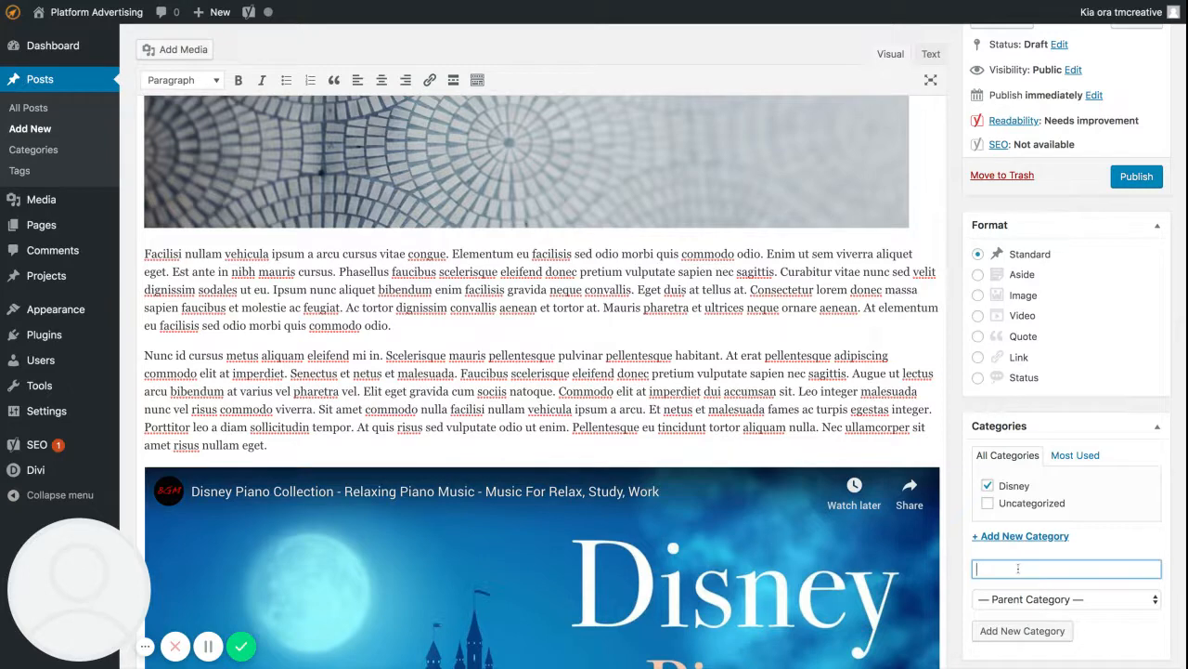
Create a new category named Piano Music without a parent and assign it to the post.
type("Piano Music")
left_click(1054, 634)
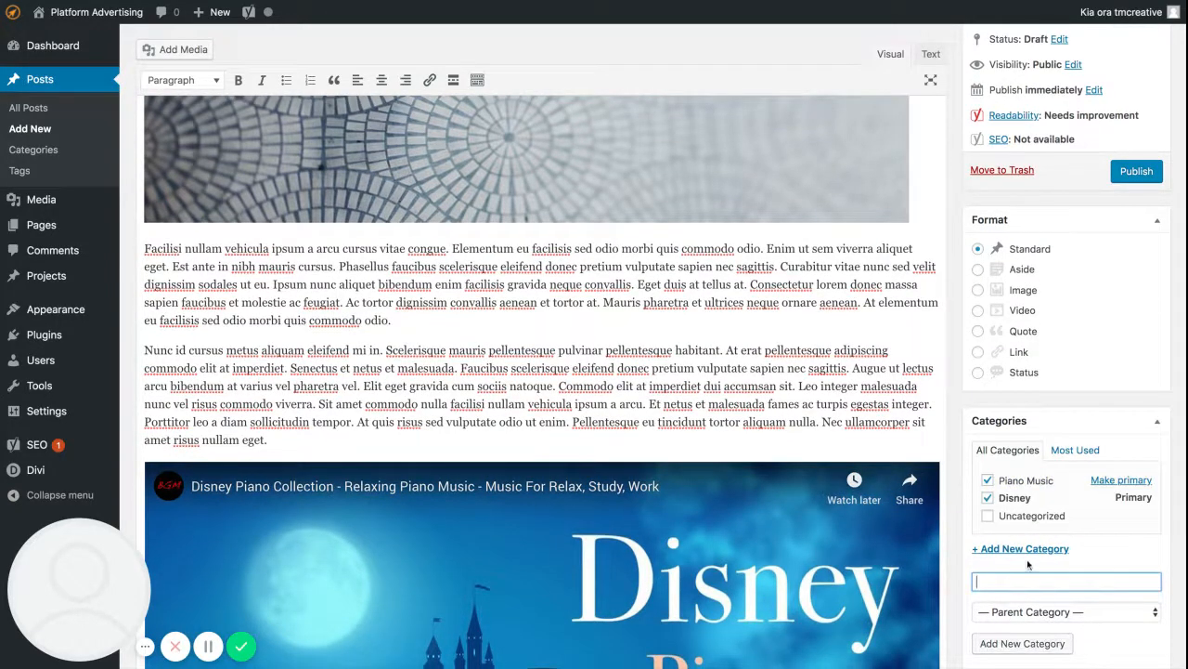
Create two further parentless categories for the post, Digital Marketing and Graphic Design.
scroll(830, 508, "down", 5)
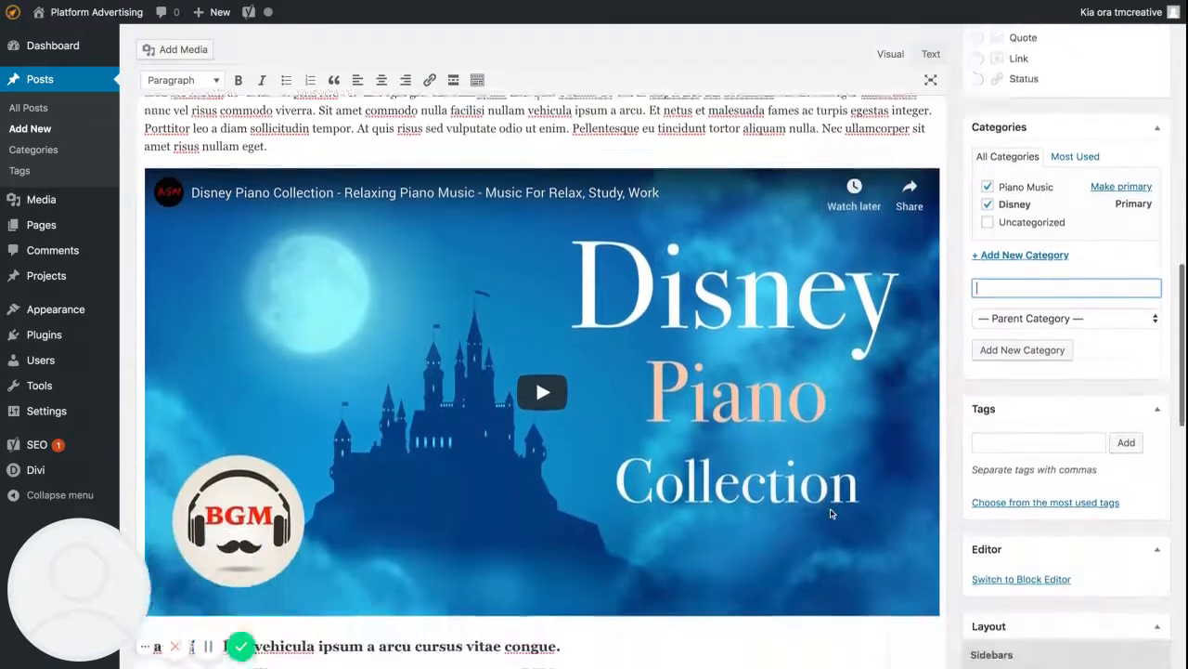
scroll(830, 514, "down", 2)
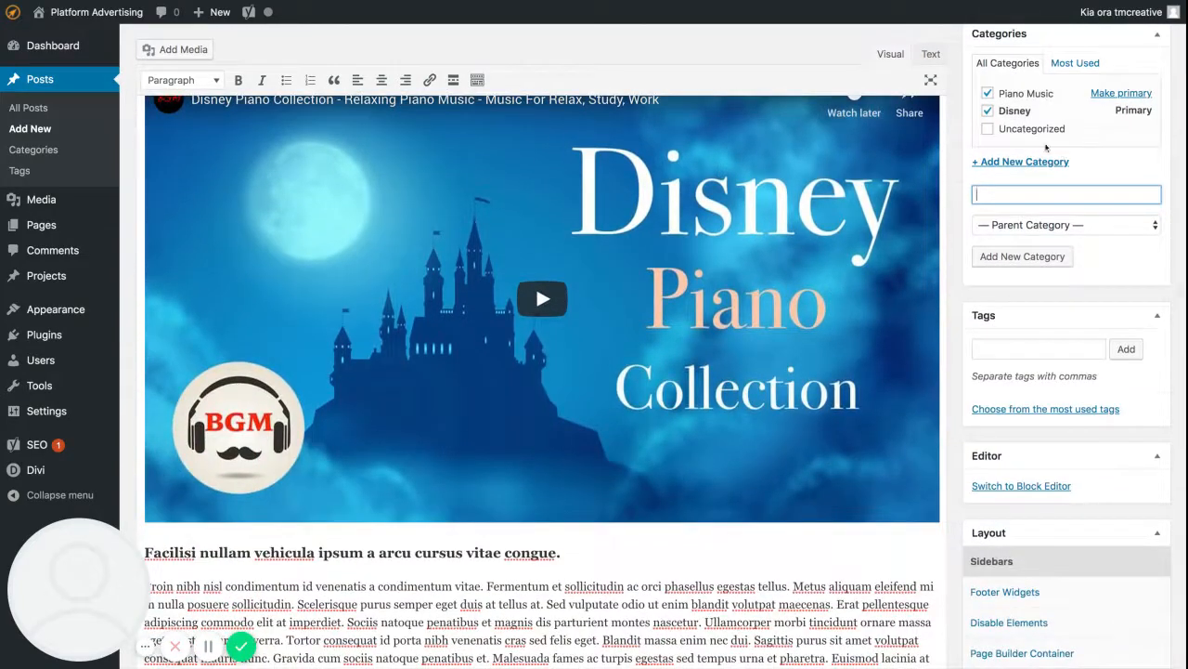
scroll(1047, 147, "up", 3)
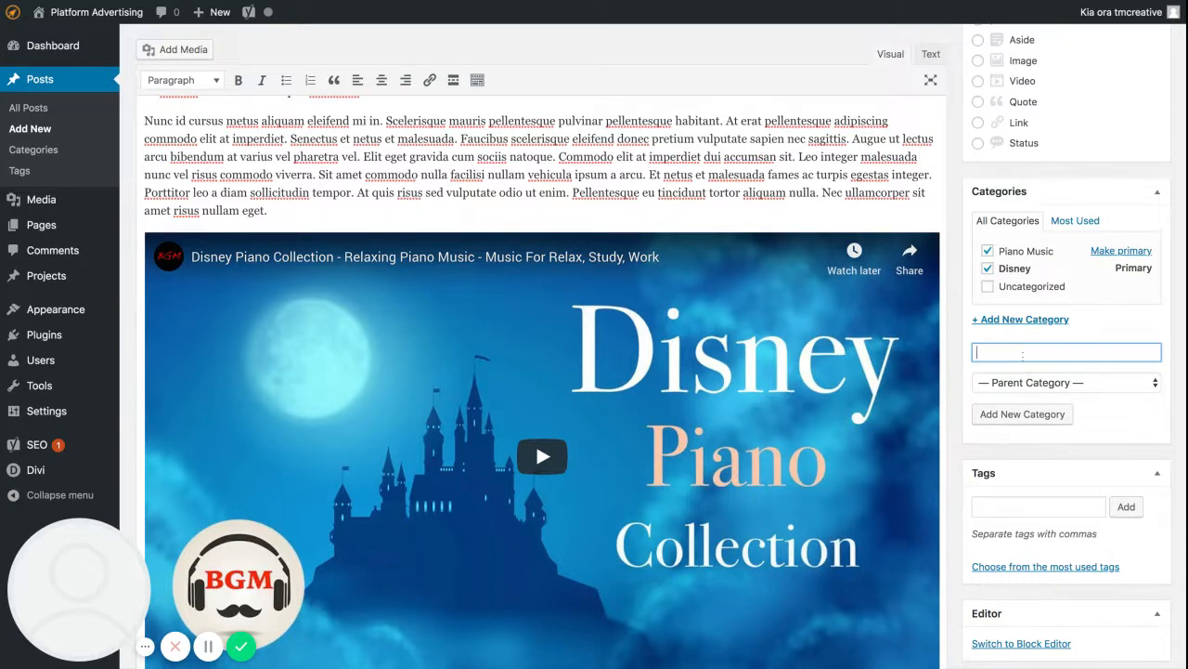
type("Digital Marketing")
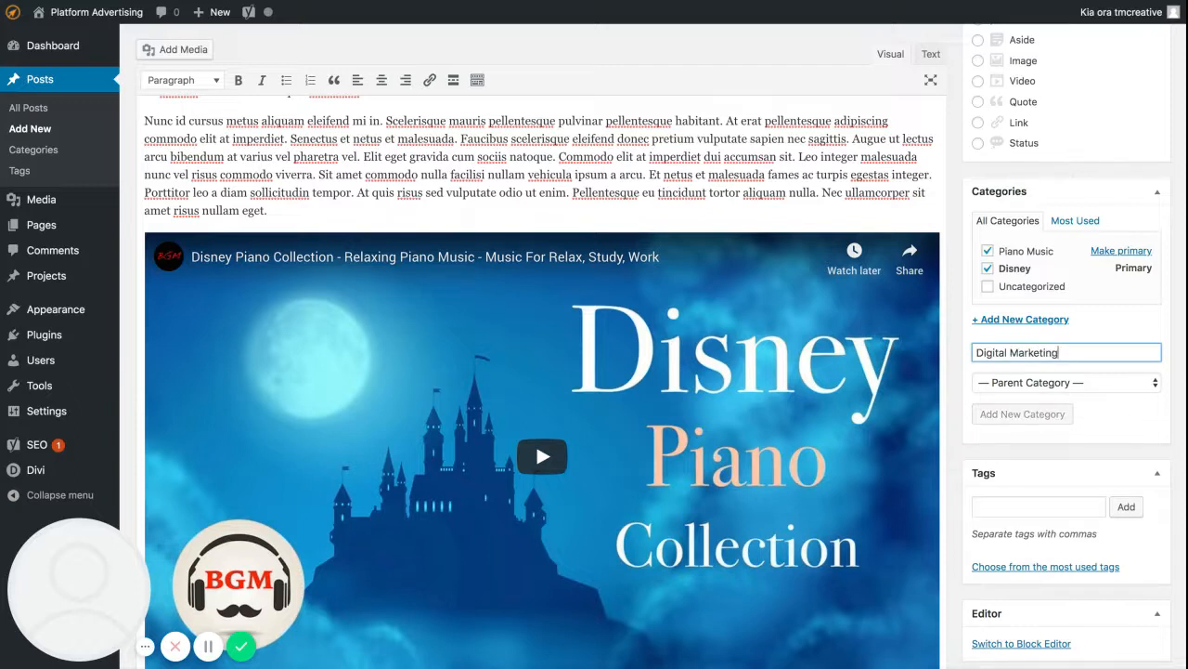
left_click(1017, 414)
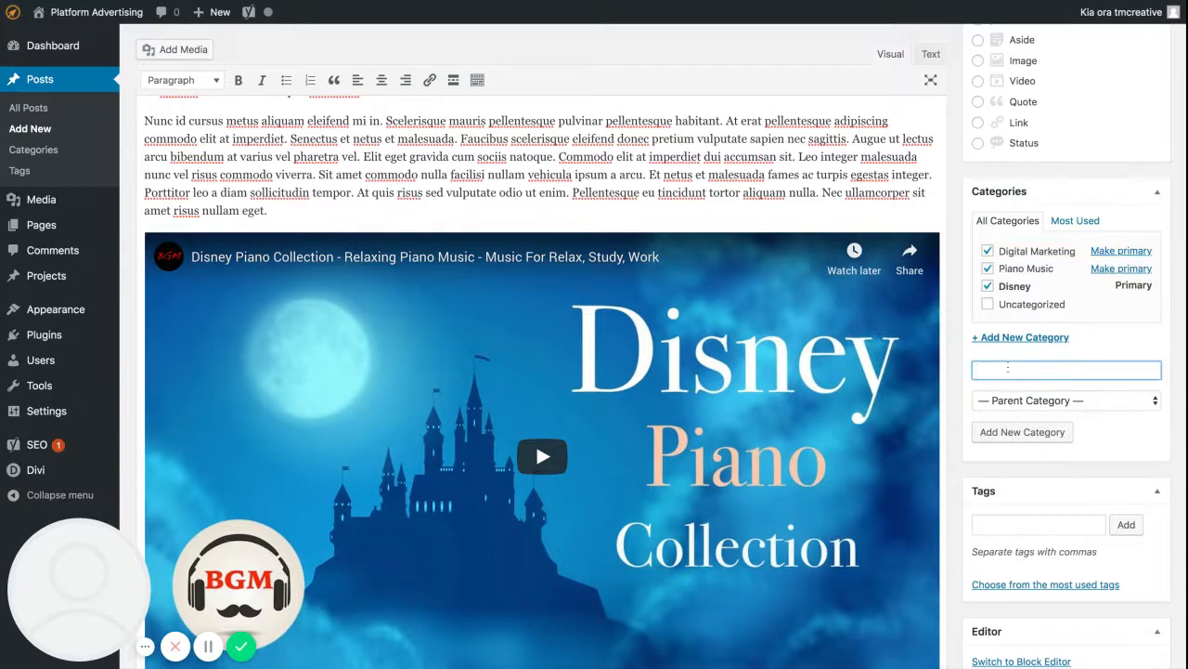
type("Graphic Design")
key("Return")
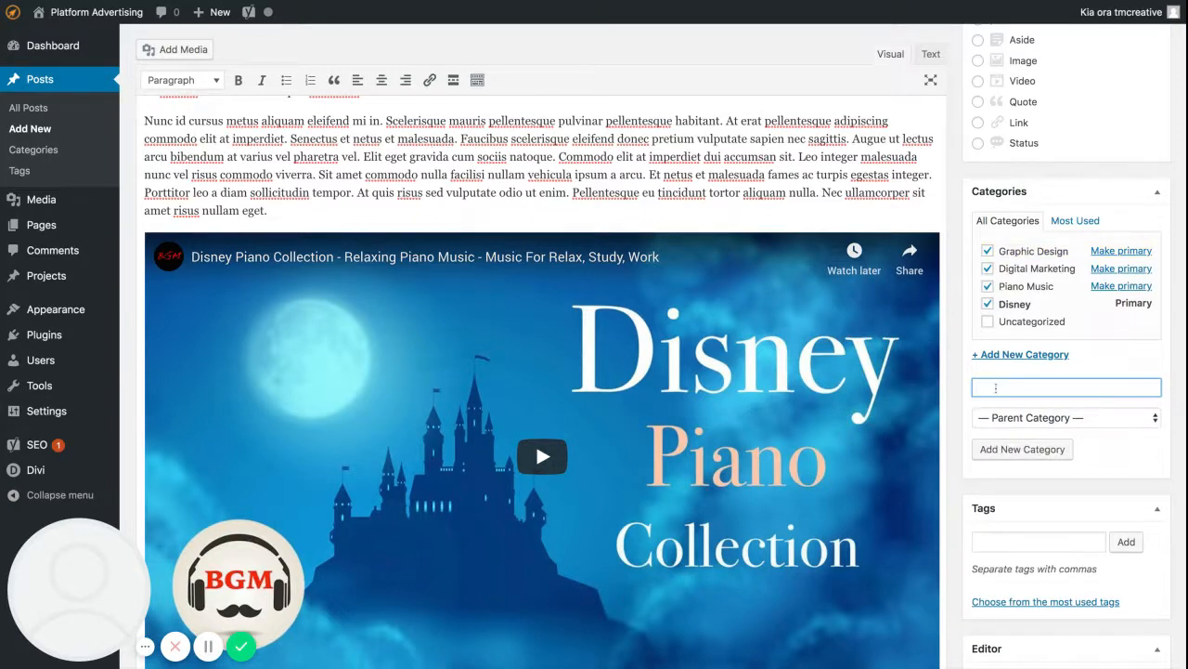
Add Web Design and Marketing as new top-level categories assigned to the post.
type("Web Design")
key("Return")
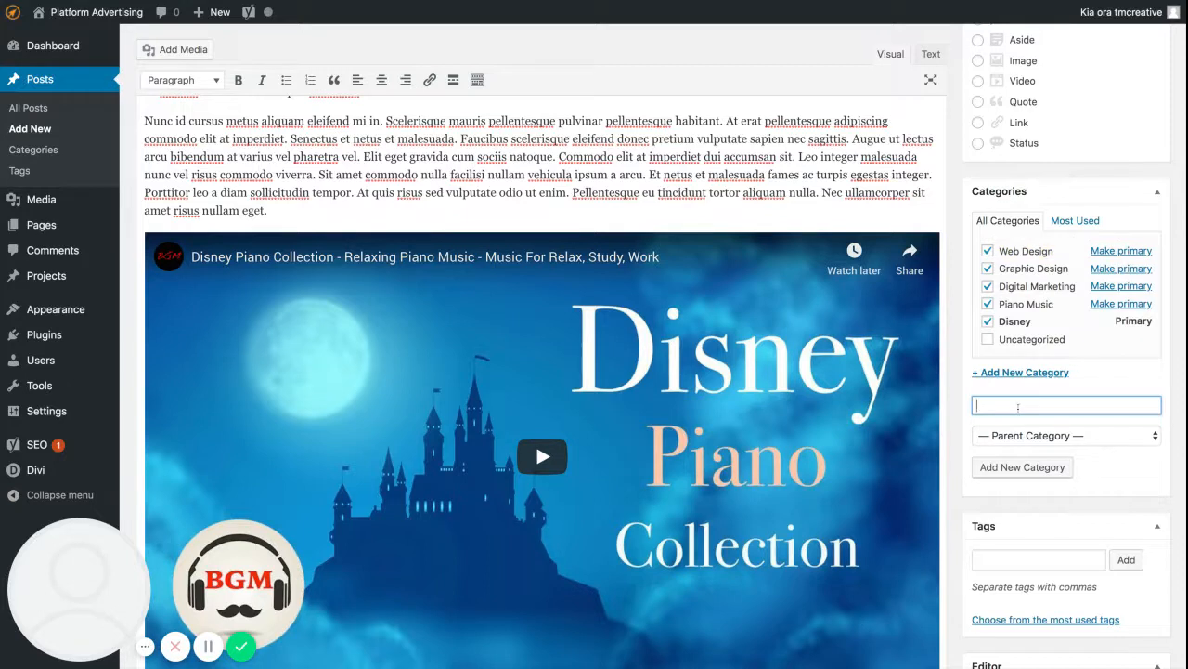
type("Marketing")
key("Return")
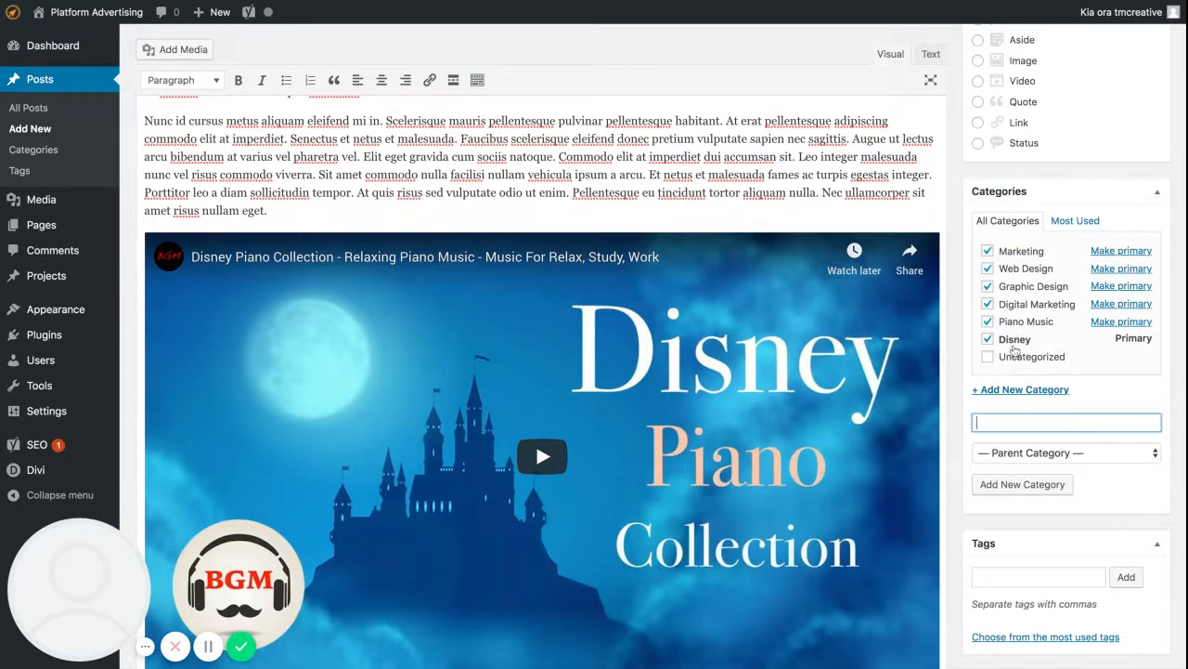
Unassign the Disney and Piano Music categories, try Digital Marketing as primary, and make Marketing the primary category.
left_click(988, 340)
left_click(988, 323)
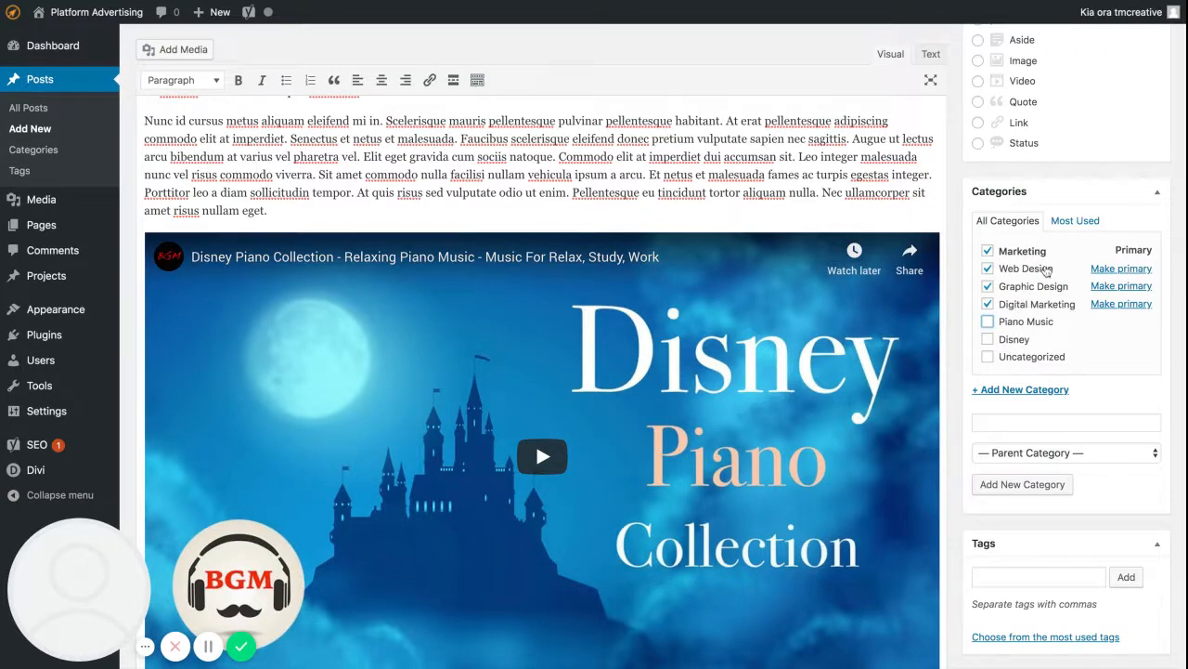
left_click(1126, 306)
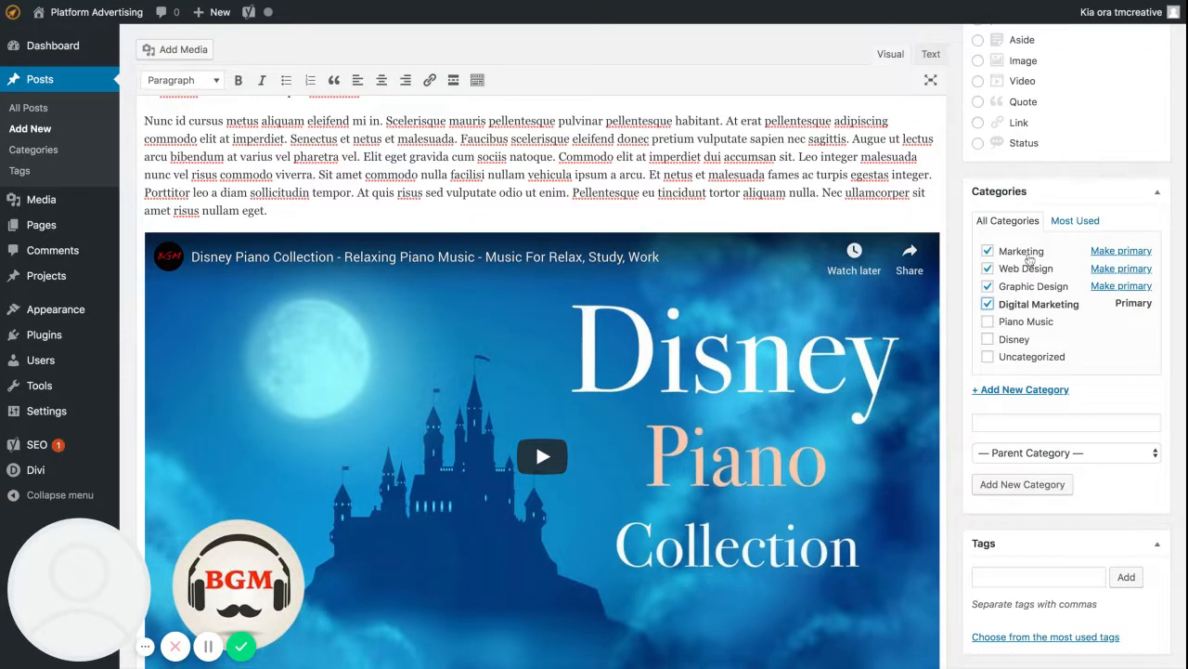
left_click(1118, 253)
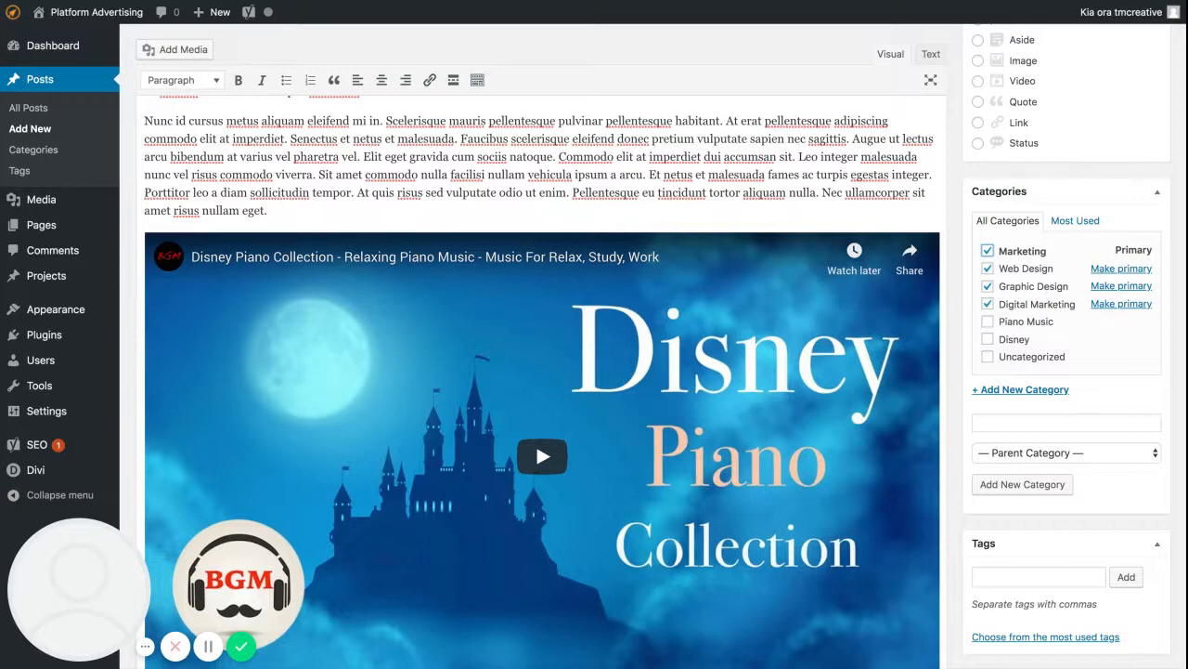
Add the tags Disney and Piano to the post, based on the subject of its embedded video.
scroll(1080, 394, "down", 1)
scroll(1079, 389, "down", 1)
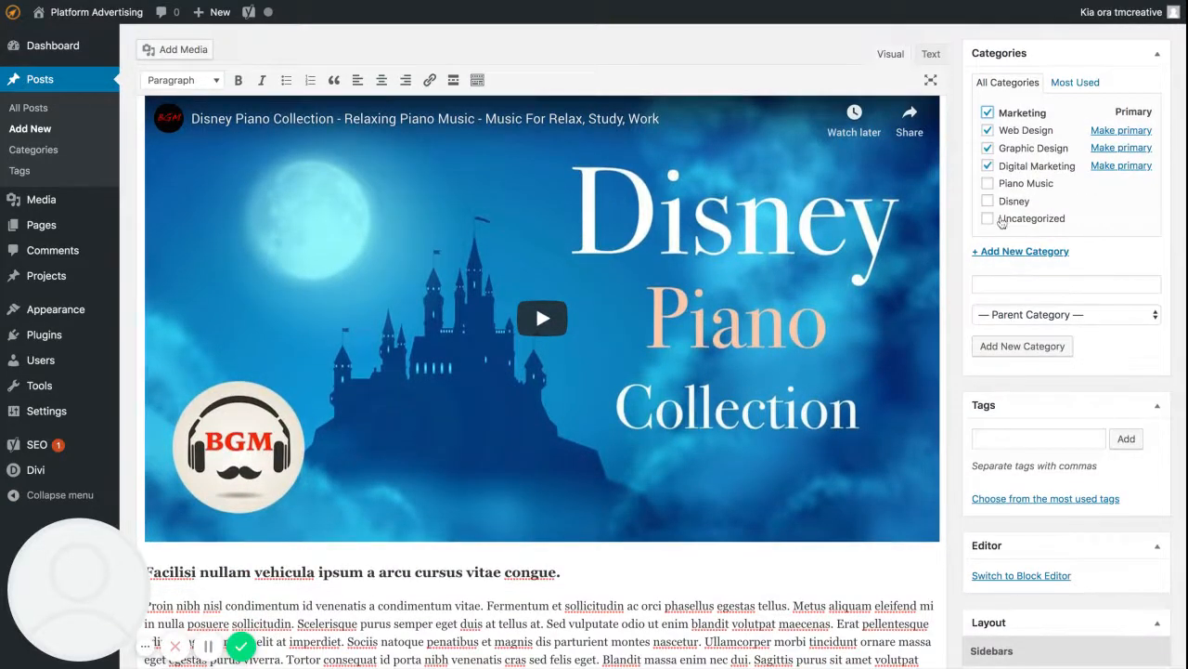
scroll(1068, 288, "down", 1)
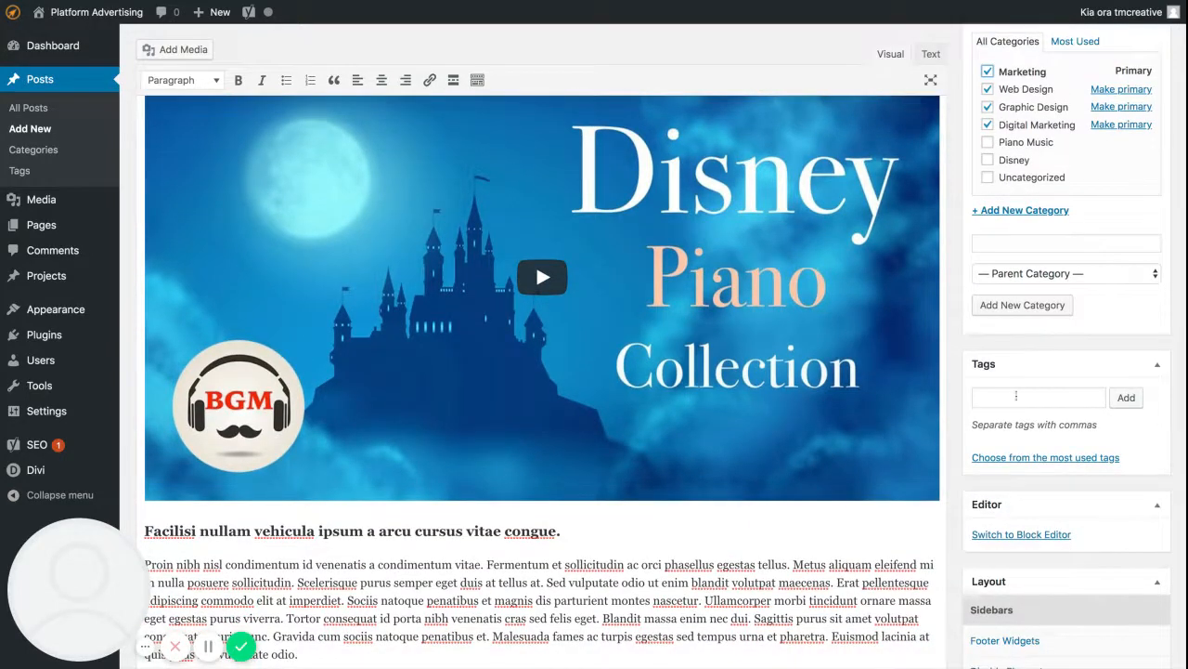
left_click(1017, 397)
scroll(631, 322, "up", 3)
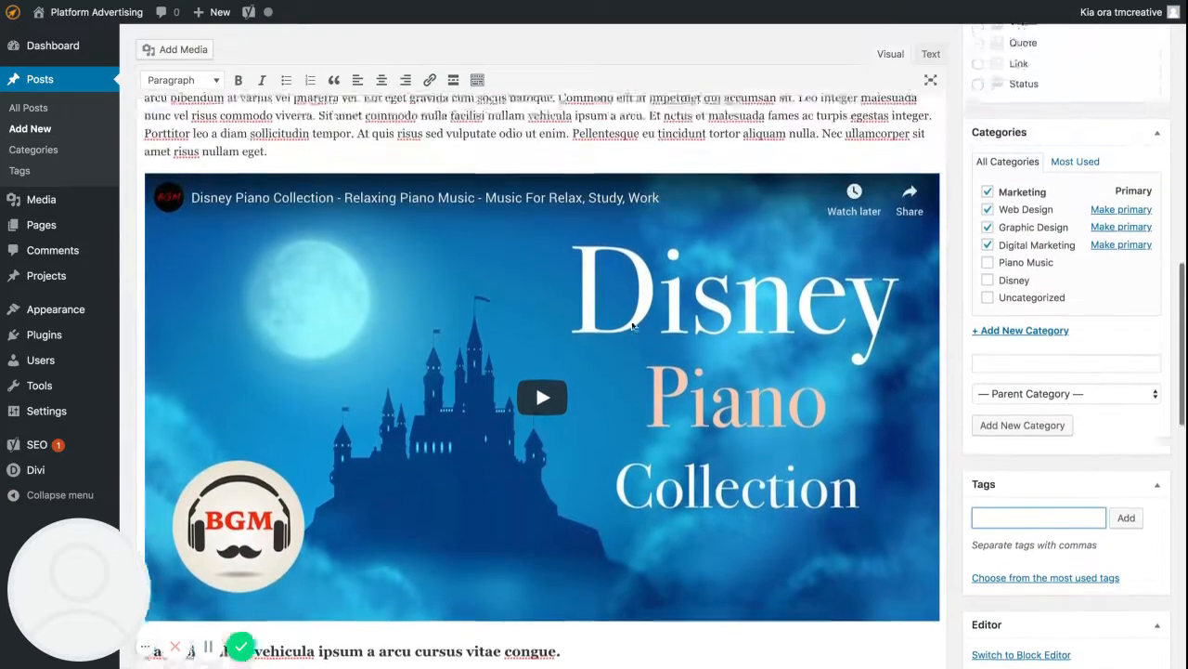
scroll(721, 301, "down", 3)
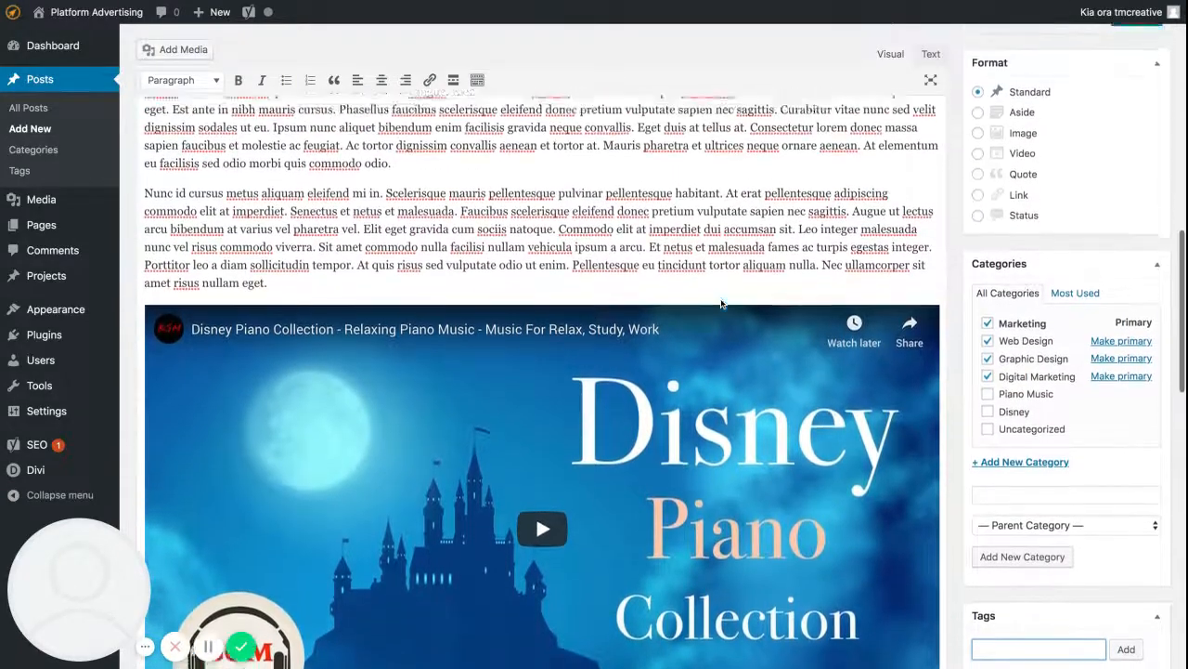
scroll(725, 294, "down", 2)
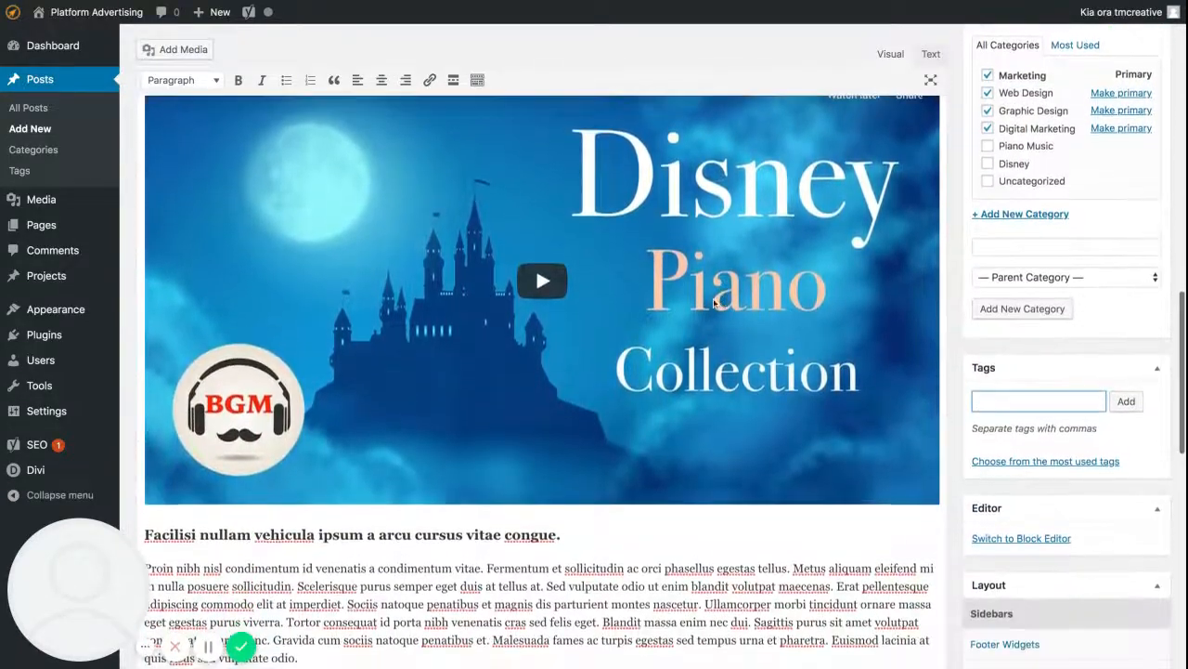
scroll(725, 293, "up", 3)
scroll(726, 293, "up", 2)
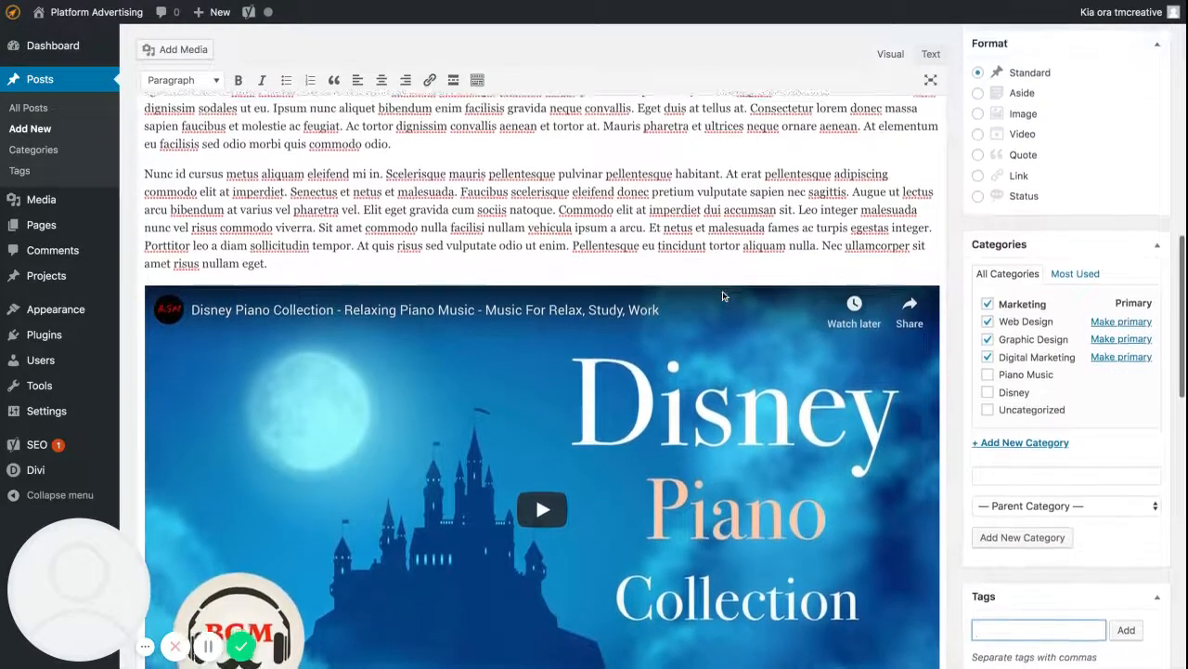
scroll(1040, 524, "down", 2)
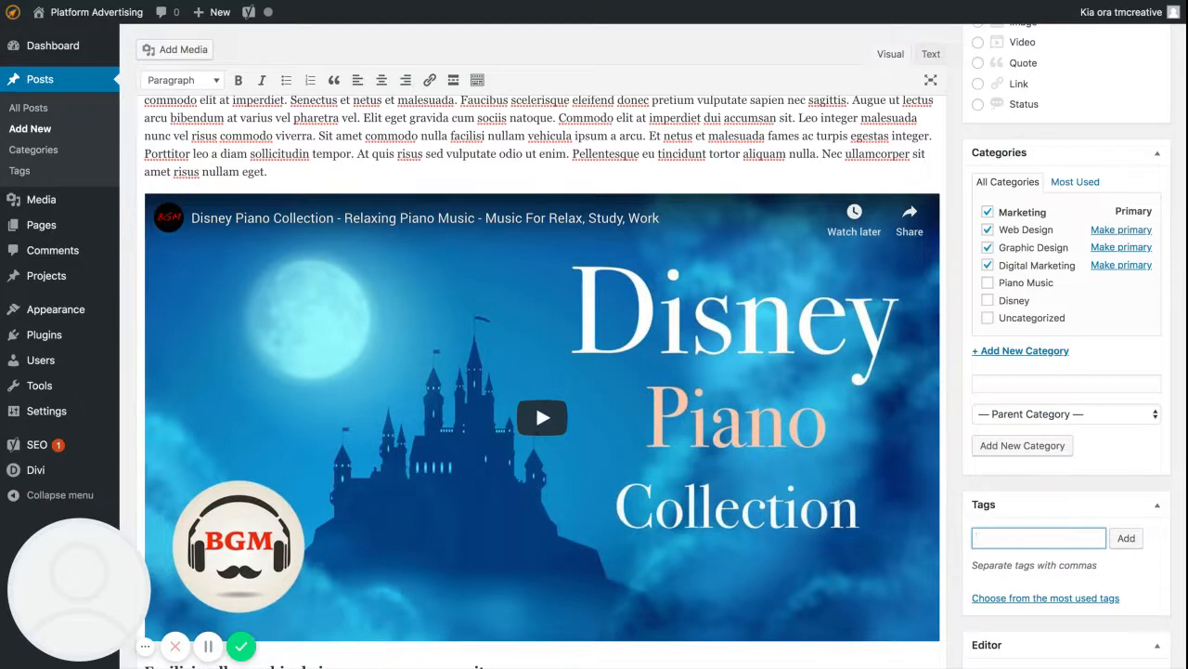
type("Disney")
key("Return")
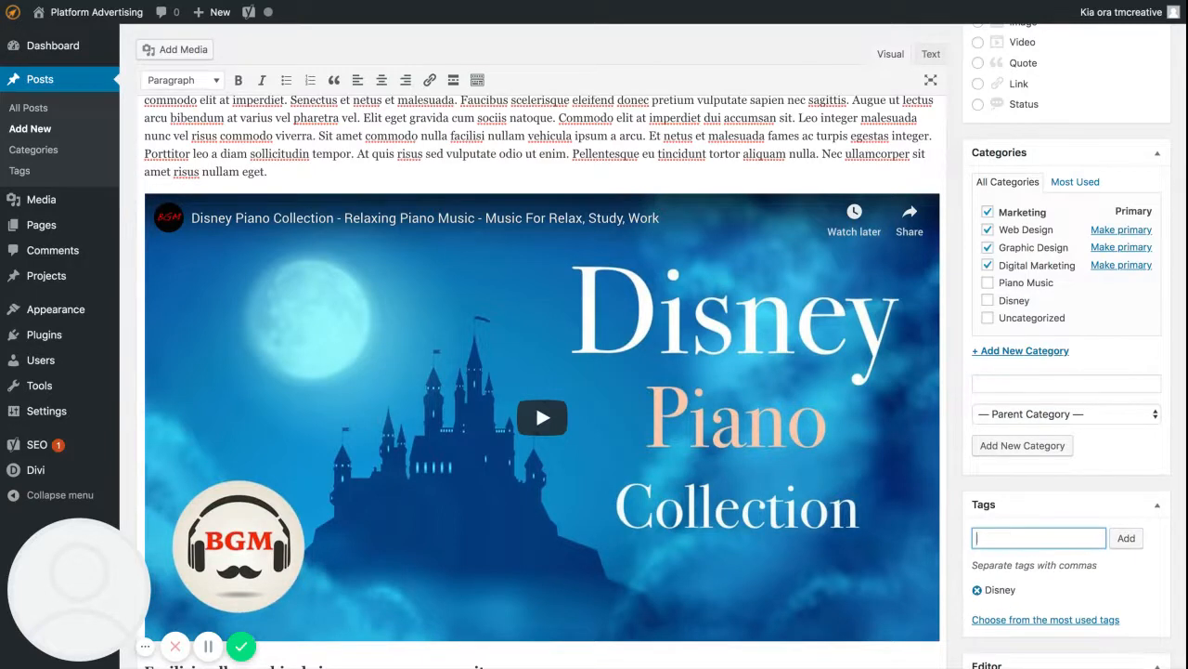
type("Piano")
key("Return")
left_click(1061, 551)
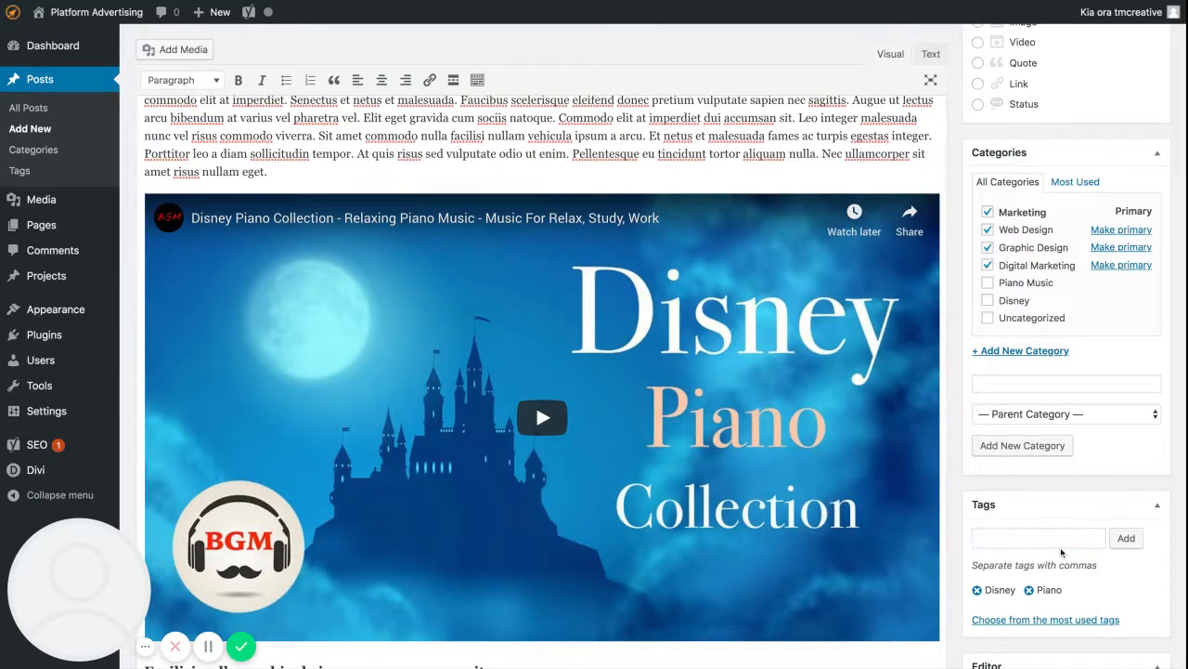
Add the tag Disney Piano Collection to the post.
left_click(1039, 539)
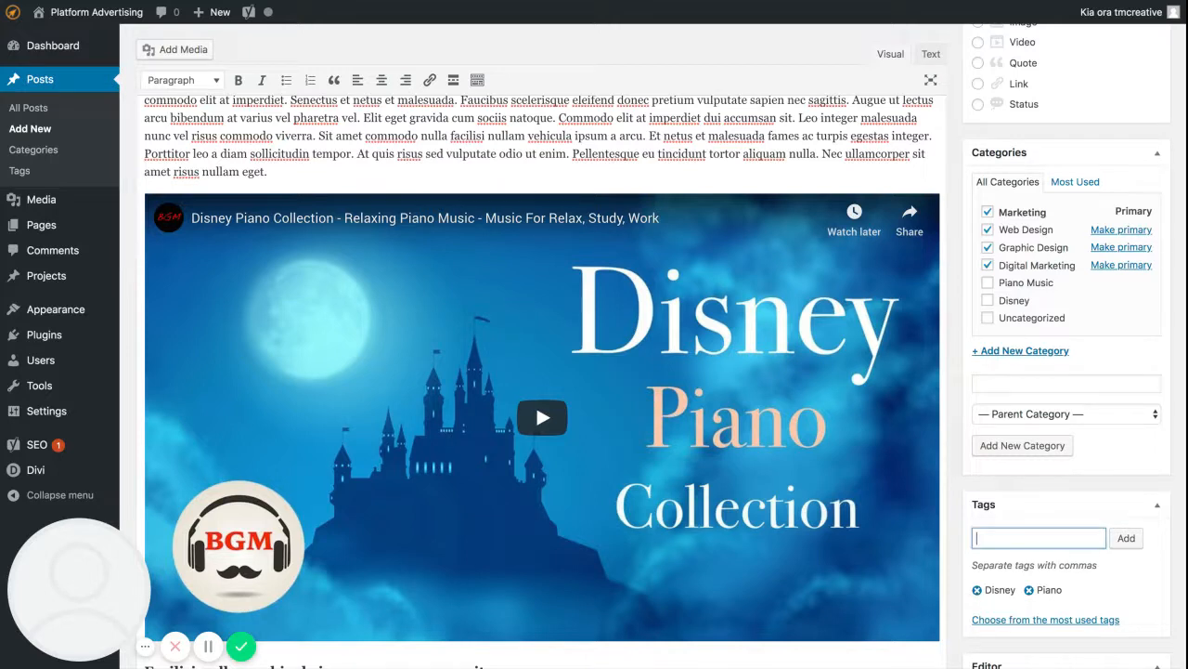
type("Dis")
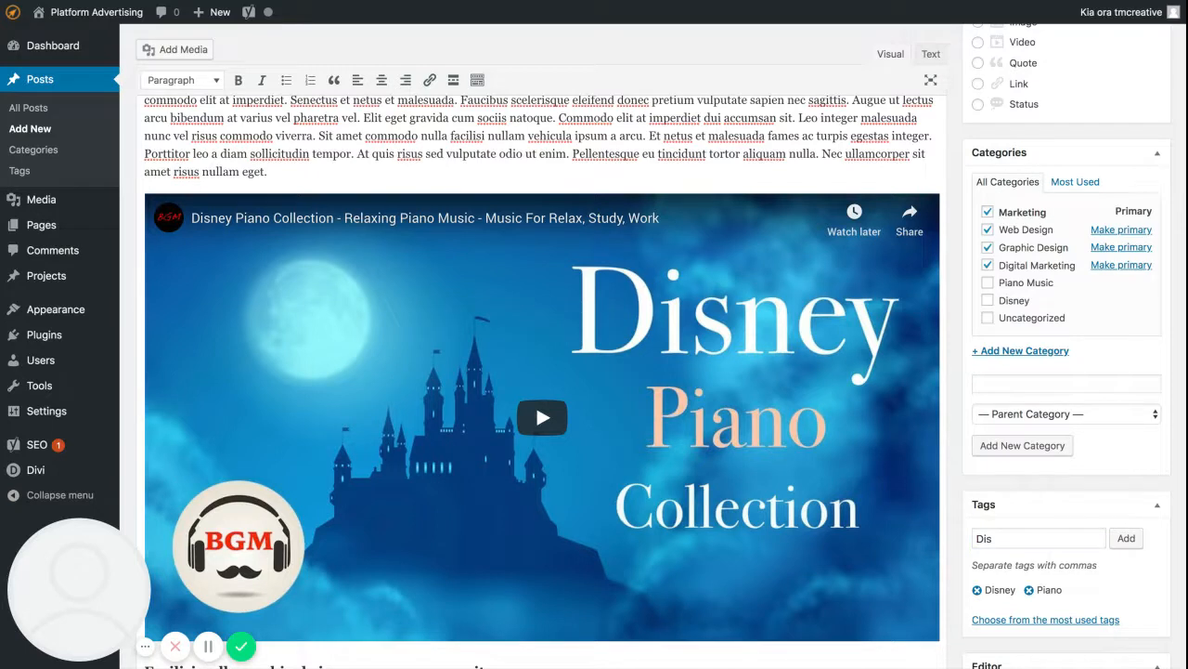
type("ne")
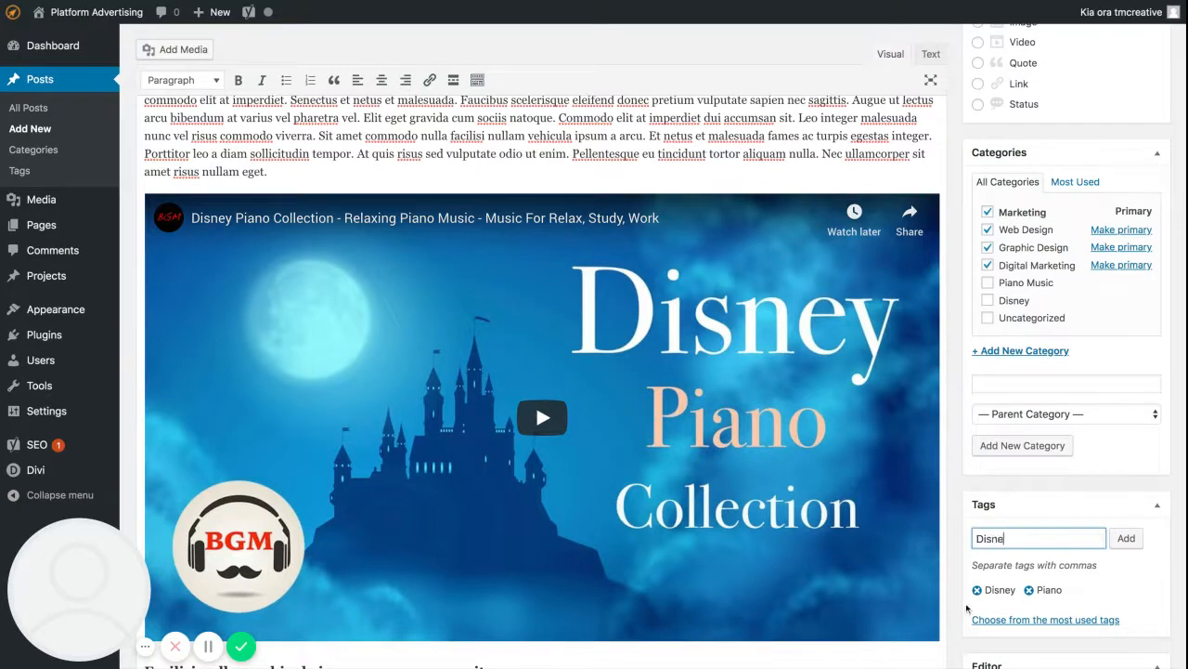
type("y Piano Collection")
key("Return")
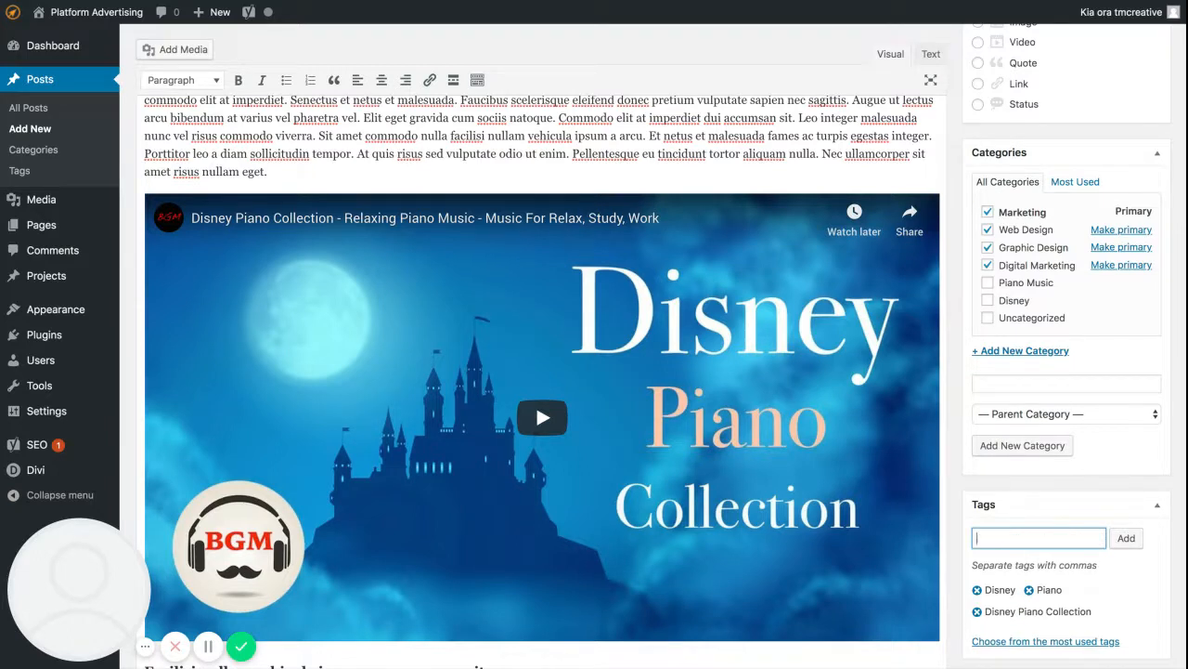
Add the tags Disney Piano and Disney Songs to the post.
type("Disney Piano")
key("Return")
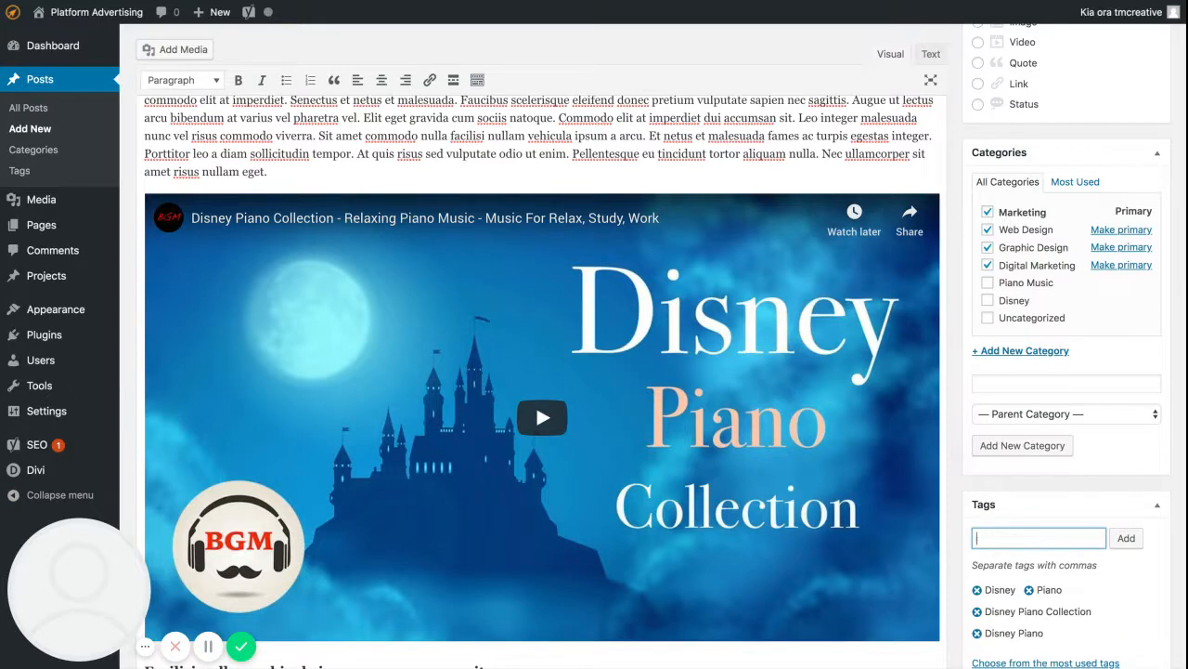
type("Disney Songs")
key("Return")
Review the post's text and gallery alongside the tags, editor, layout and featured image options, returning to the embedded video.
scroll(642, 359, "up", 1)
scroll(643, 358, "down", 3)
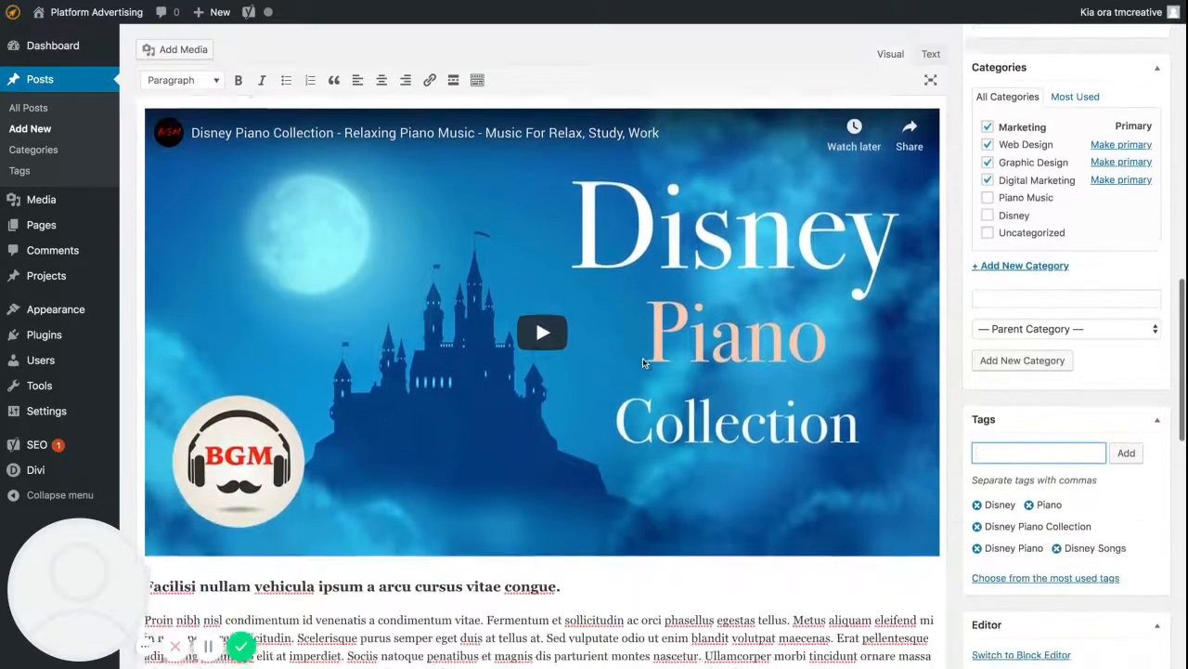
scroll(752, 378, "down", 3)
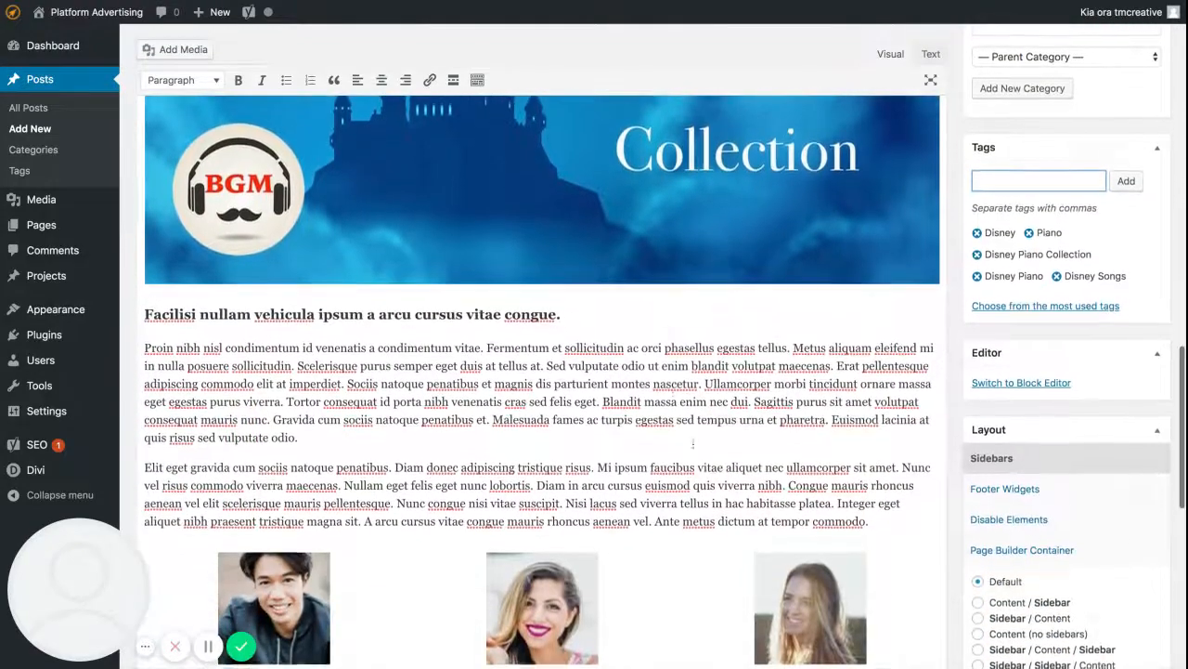
scroll(592, 297, "down", 2)
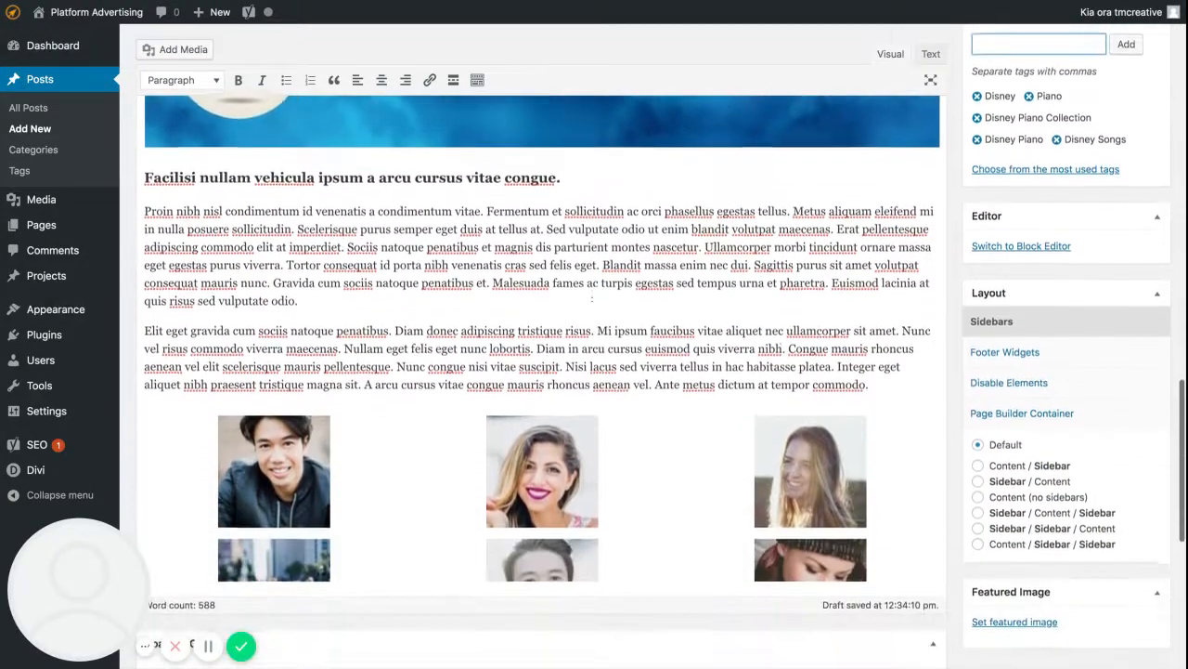
scroll(884, 233, "up", 2)
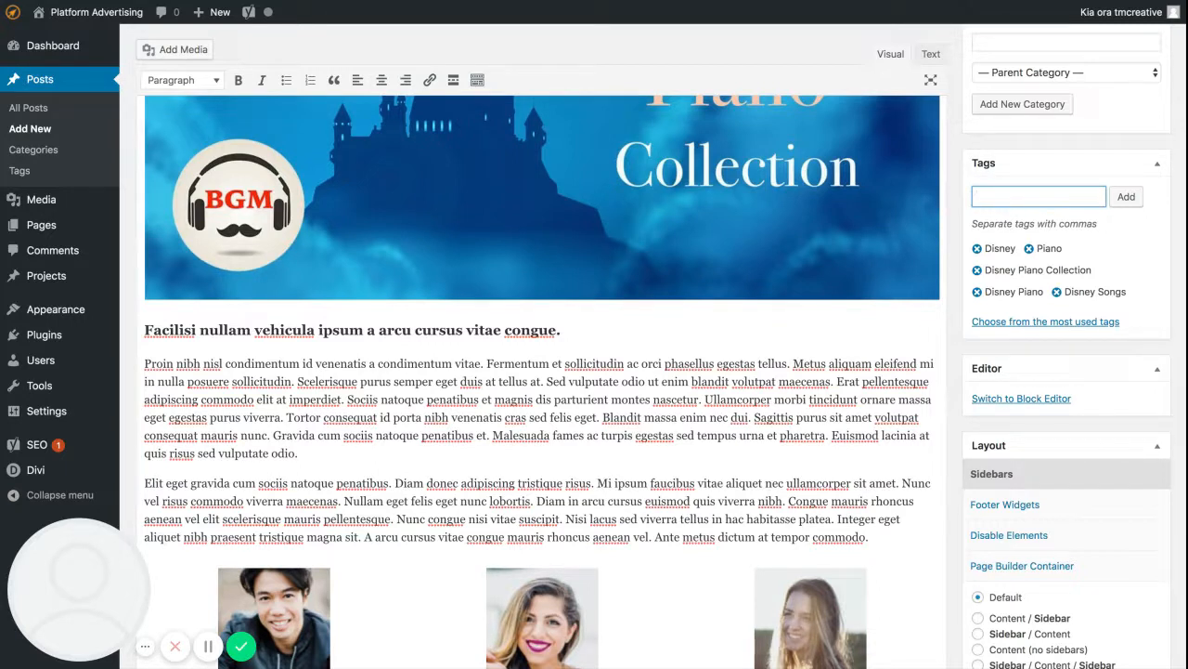
scroll(1043, 305, "down", 2)
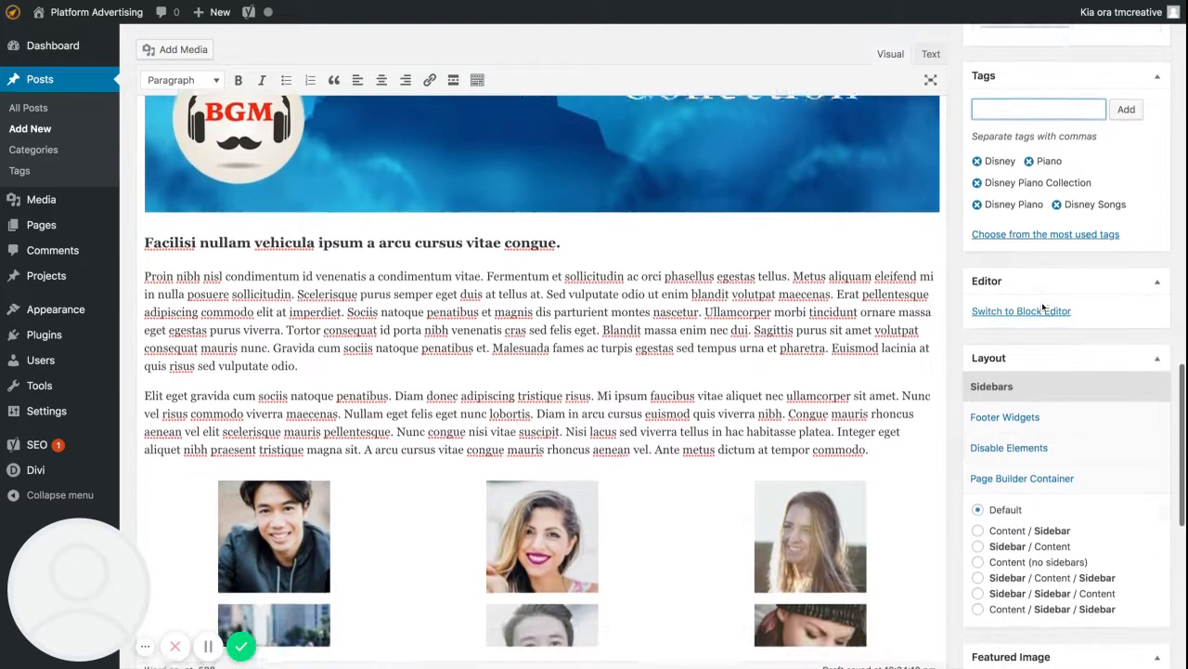
scroll(1044, 307, "down", 1)
scroll(1088, 230, "down", 1)
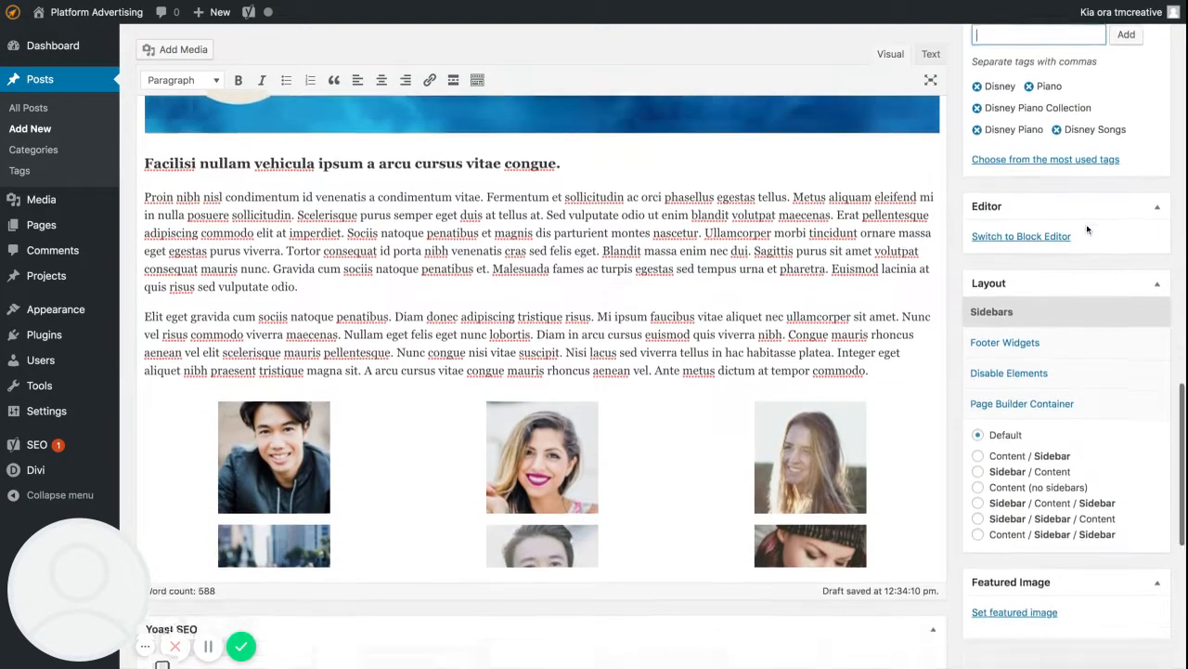
scroll(1088, 230, "down", 1)
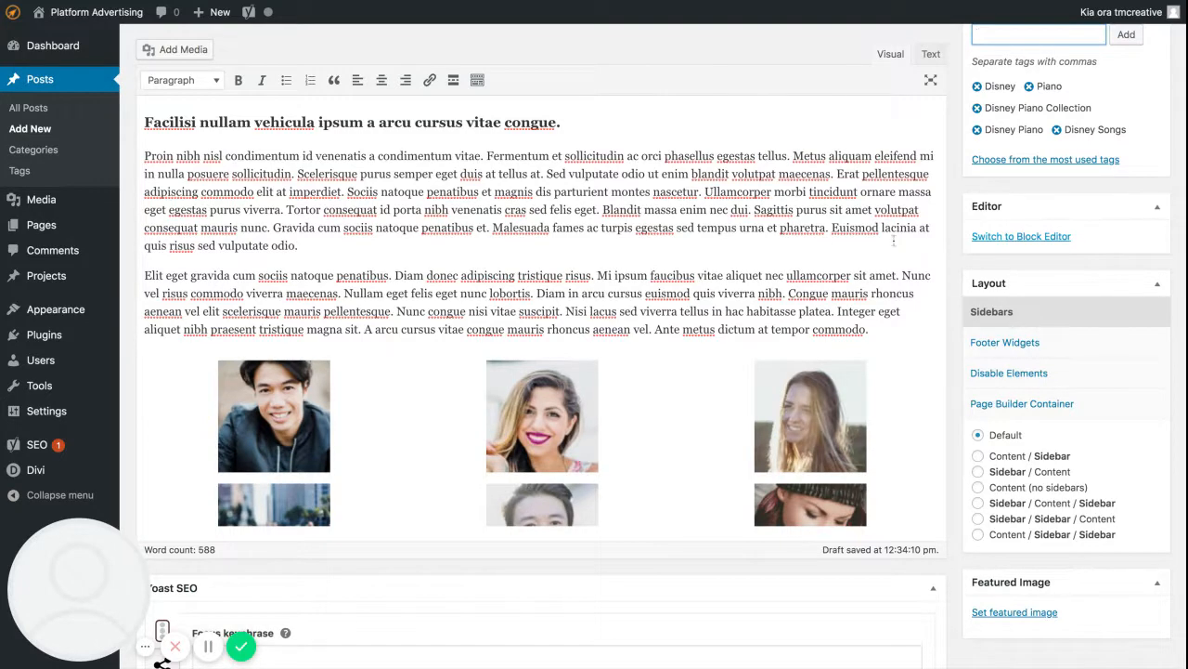
scroll(594, 344, "up", 5)
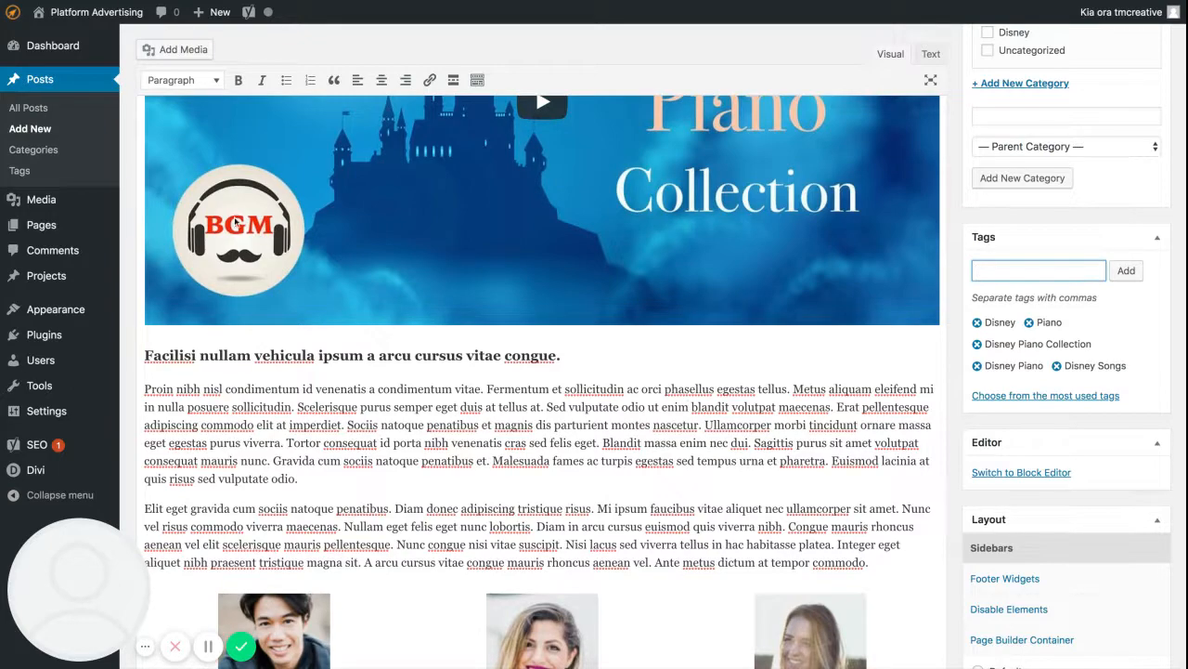
scroll(591, 258, "up", 2)
scroll(590, 258, "up", 5)
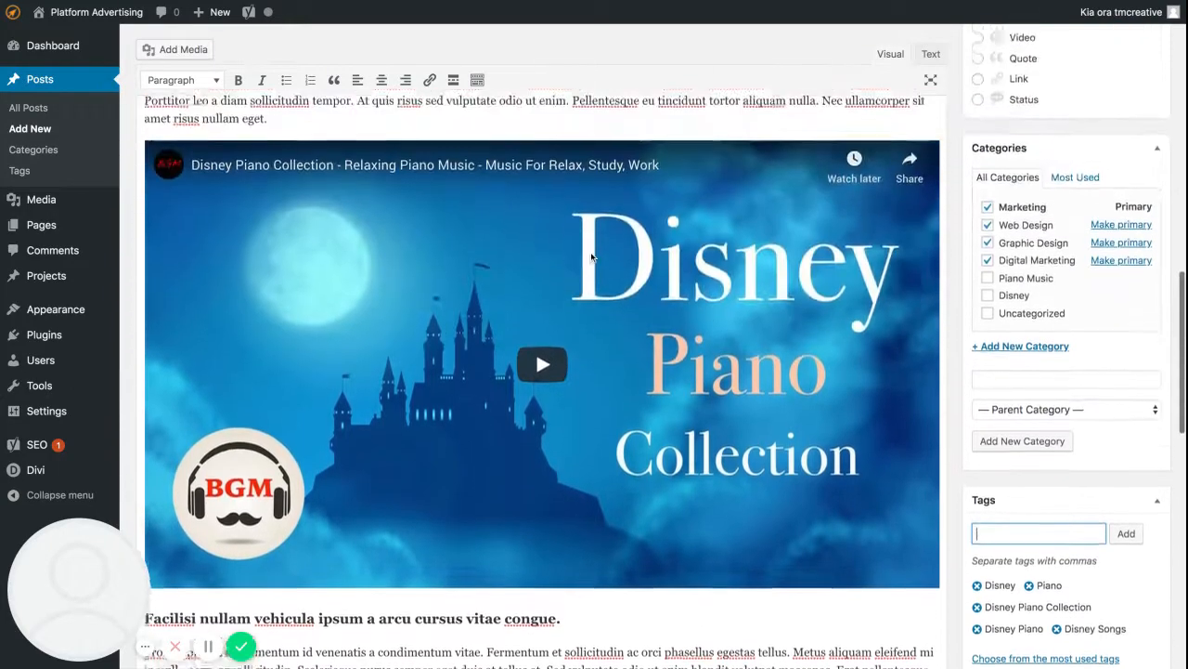
Set the post's featured image to business-01.jpg, the skyscraper photo from the media library.
scroll(844, 428, "down", 5)
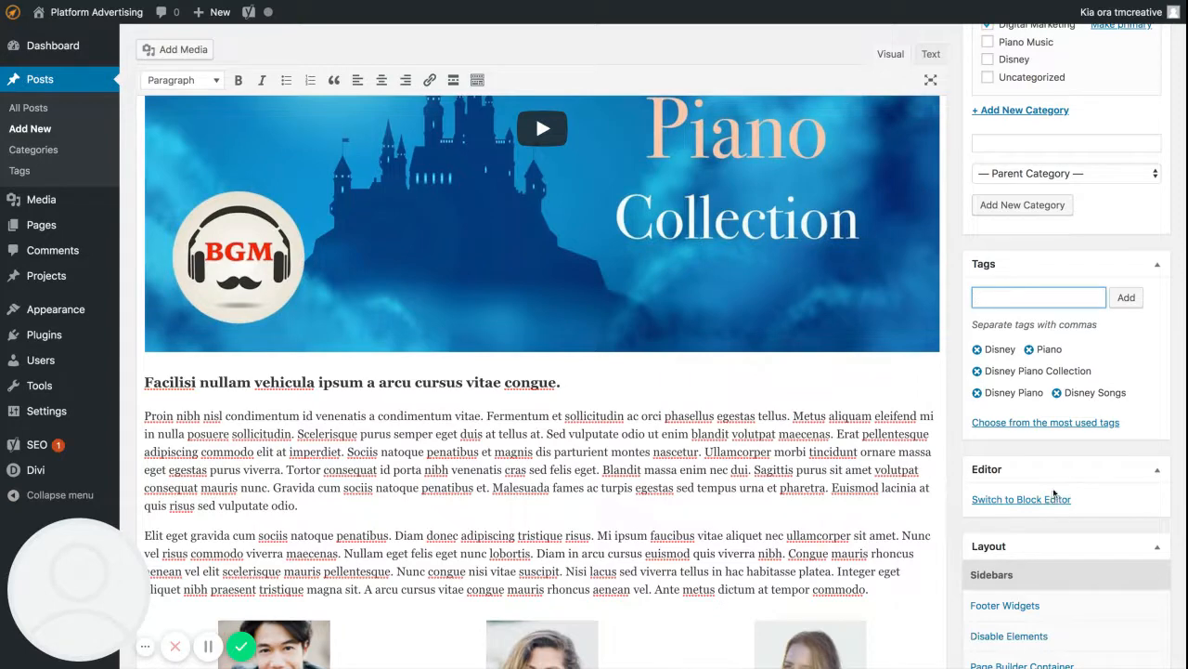
scroll(1061, 490, "down", 3)
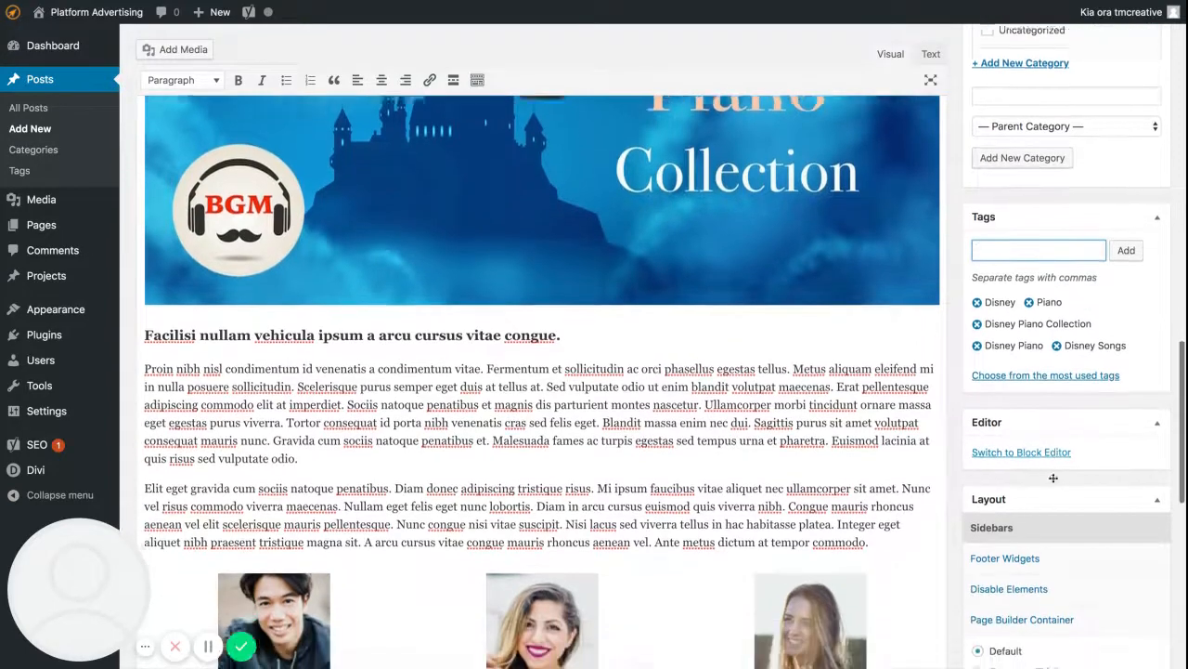
scroll(1055, 483, "down", 1)
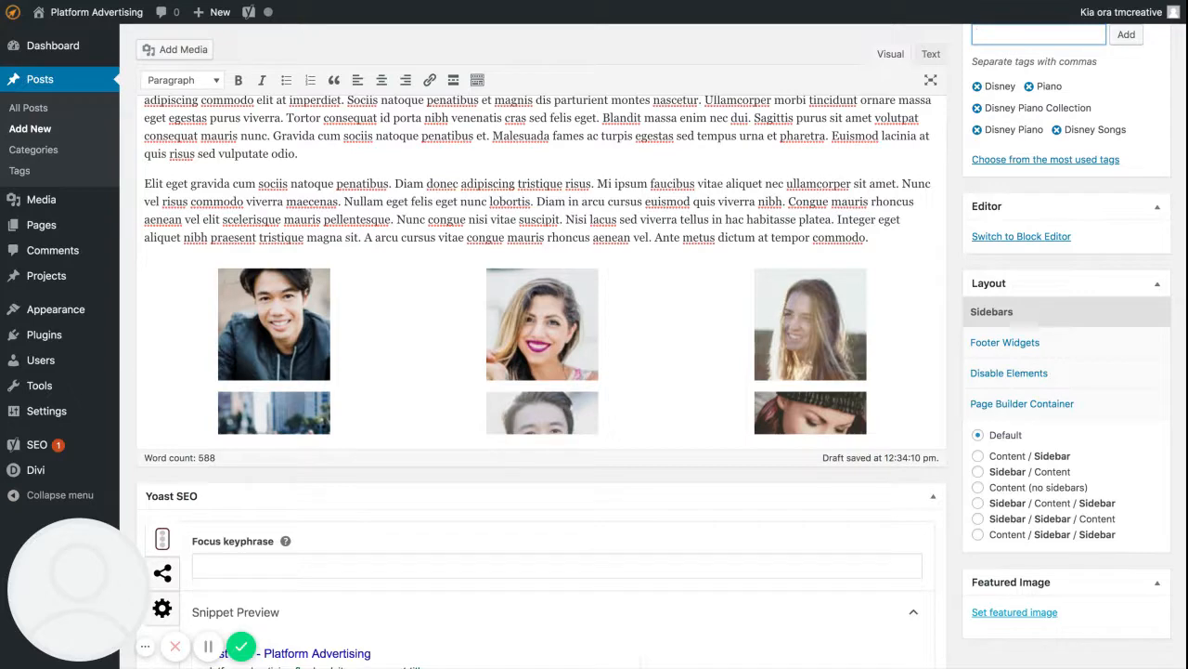
left_click(1015, 612)
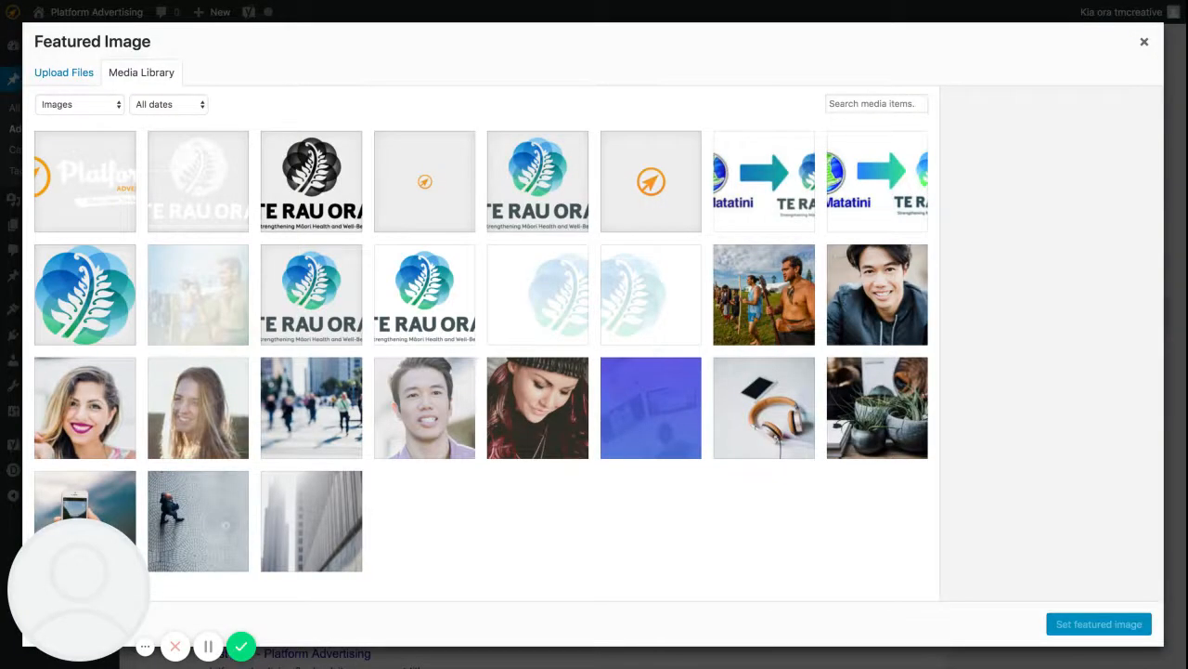
left_click(866, 395)
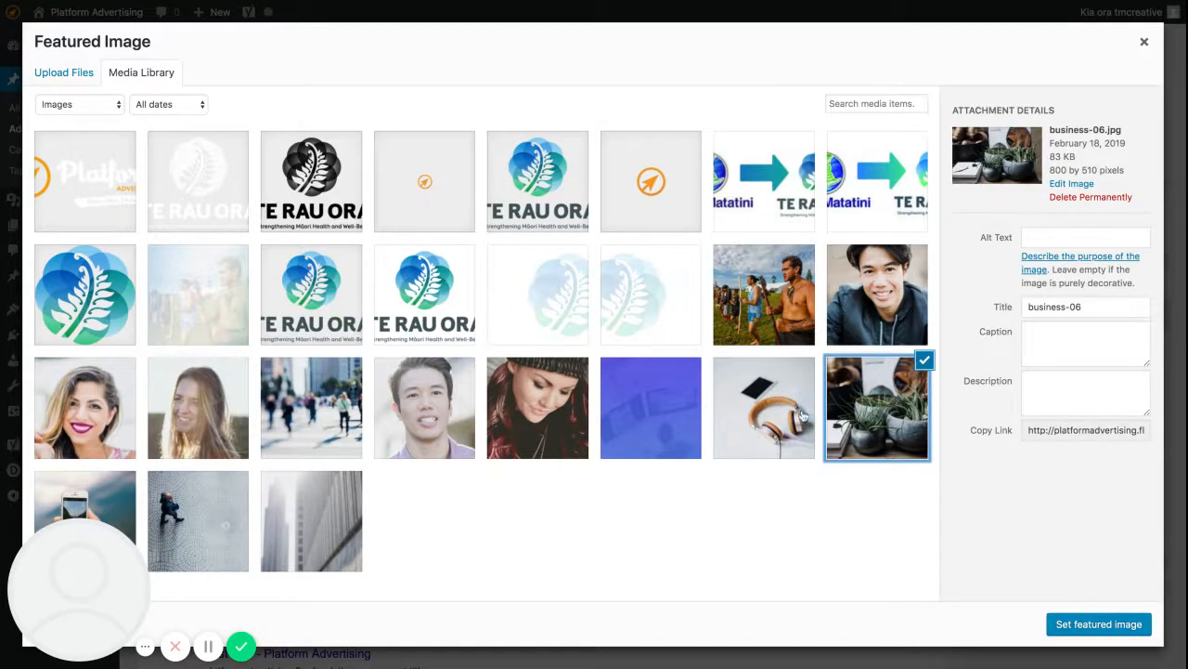
left_click(659, 411)
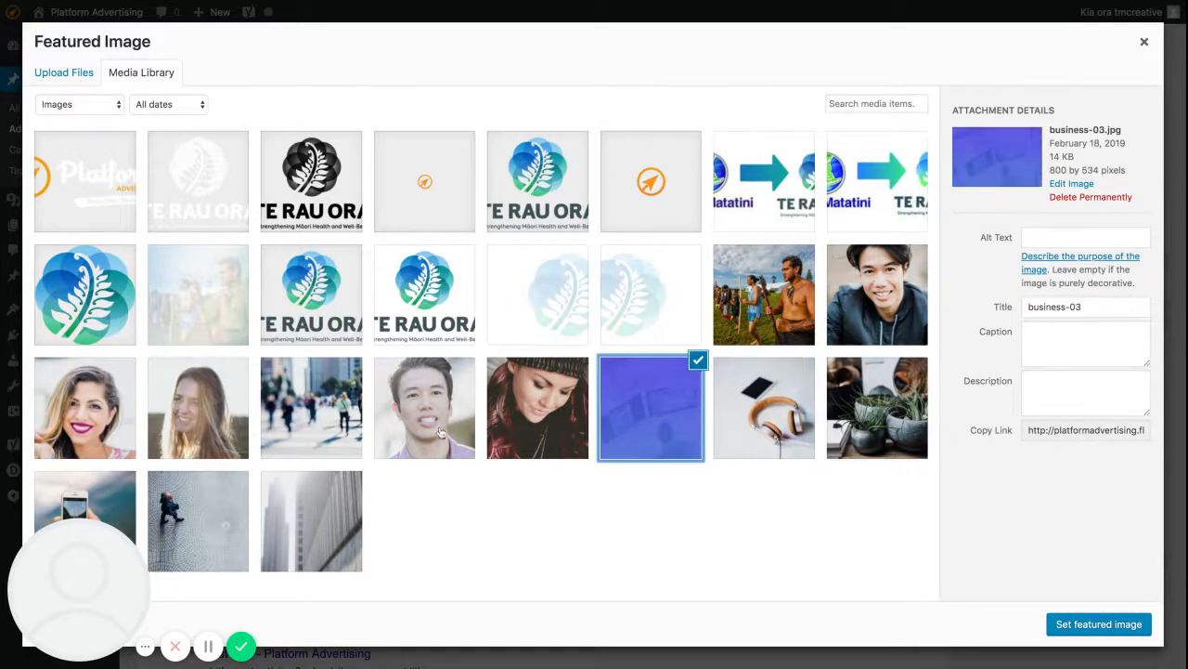
left_click(320, 538)
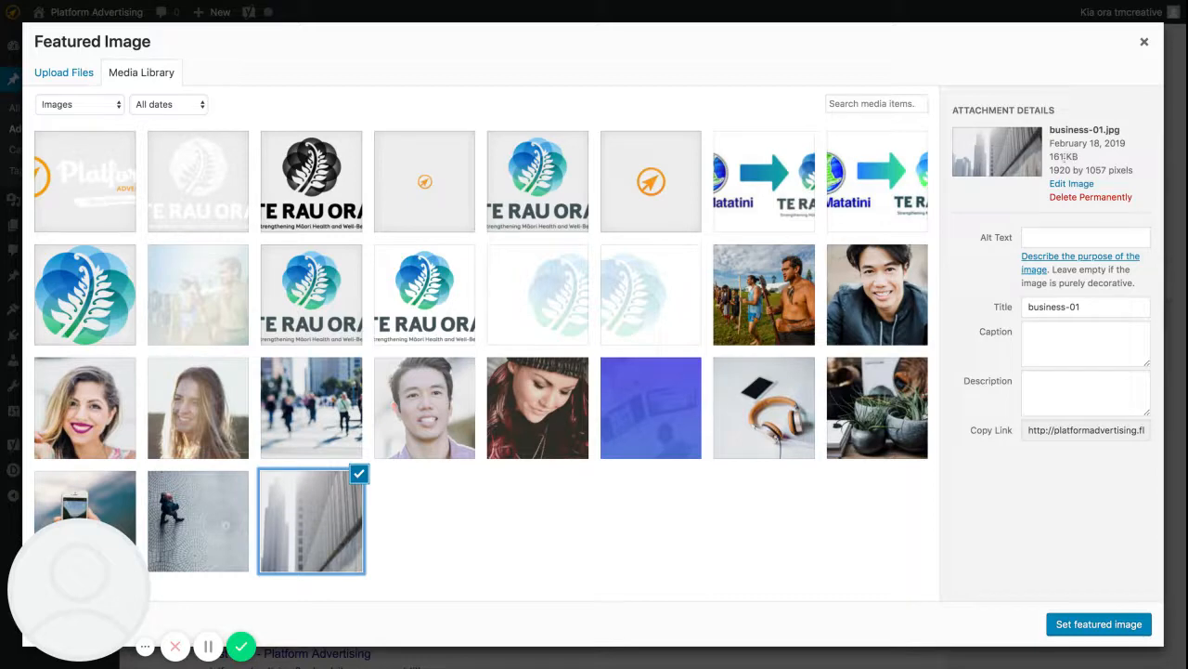
left_click(1099, 626)
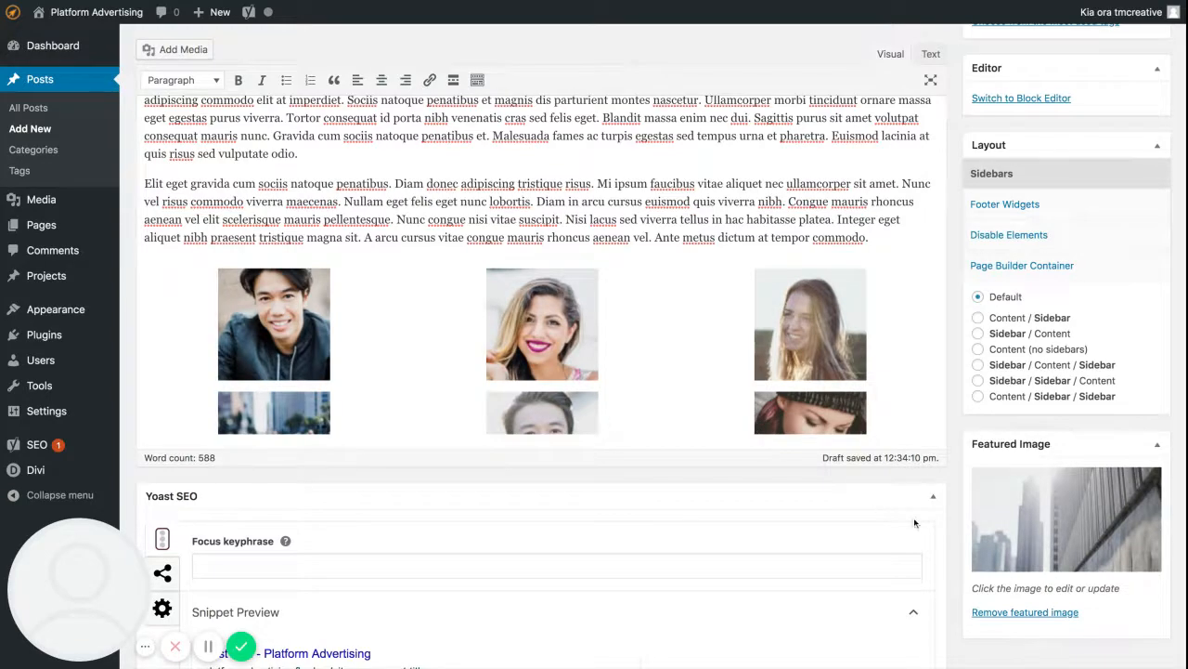
Preview the draft post as it will look on the site.
scroll(878, 497, "down", 1)
scroll(1080, 455, "up", 10)
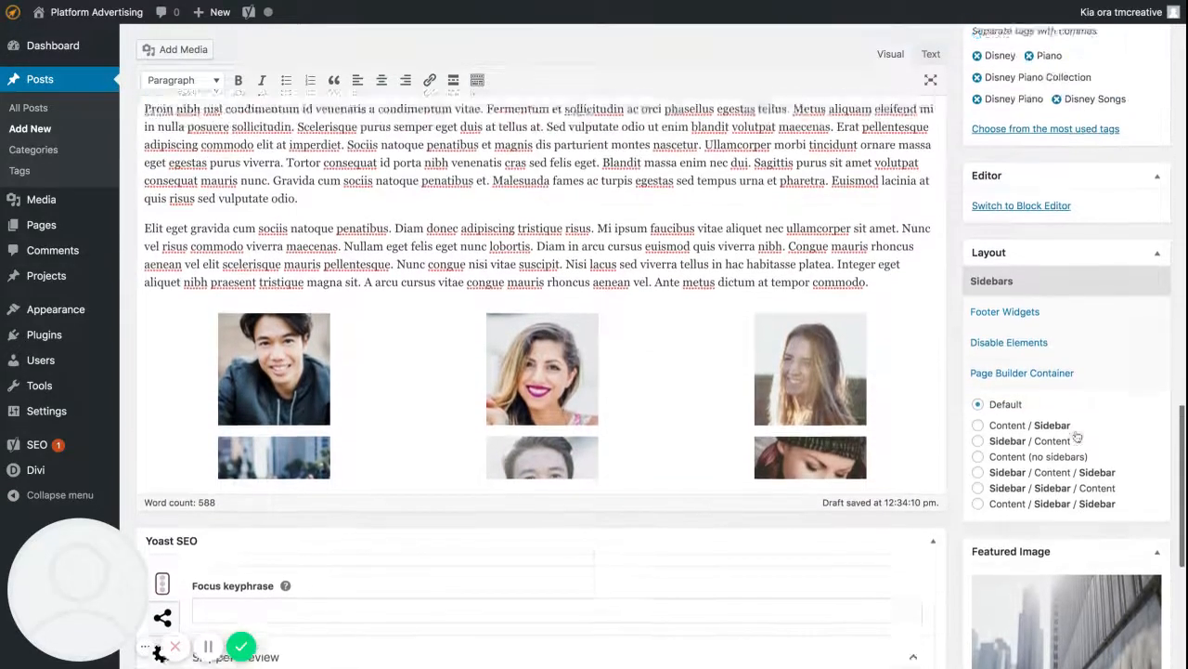
scroll(1075, 434, "up", 10)
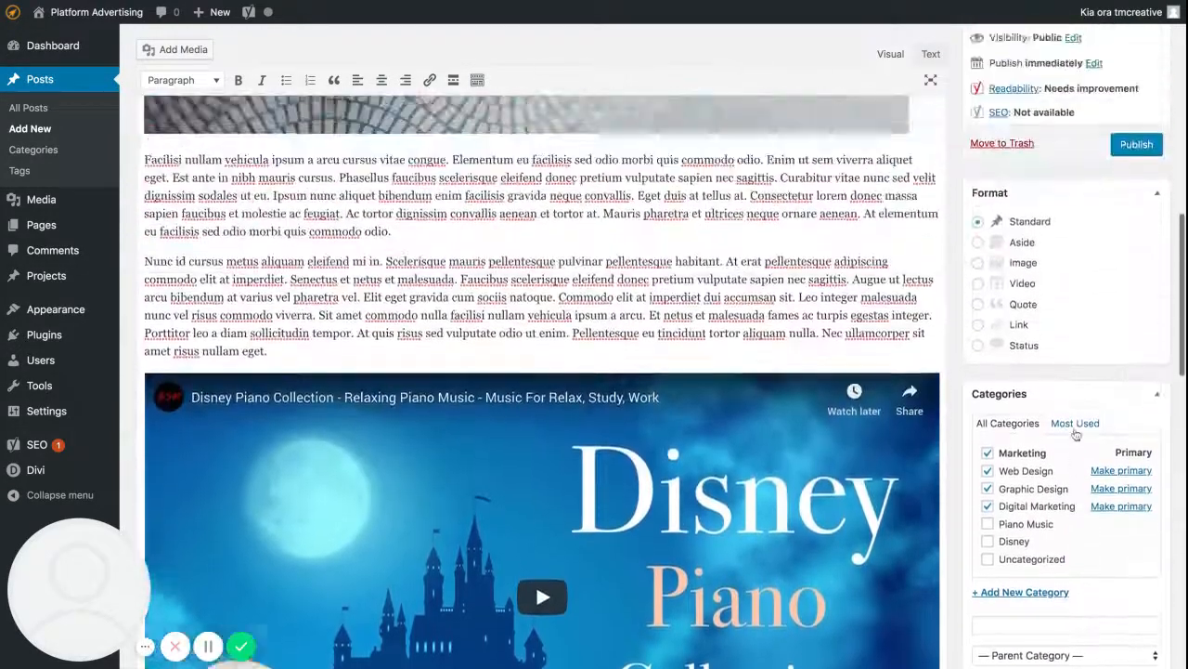
scroll(1074, 434, "up", 5)
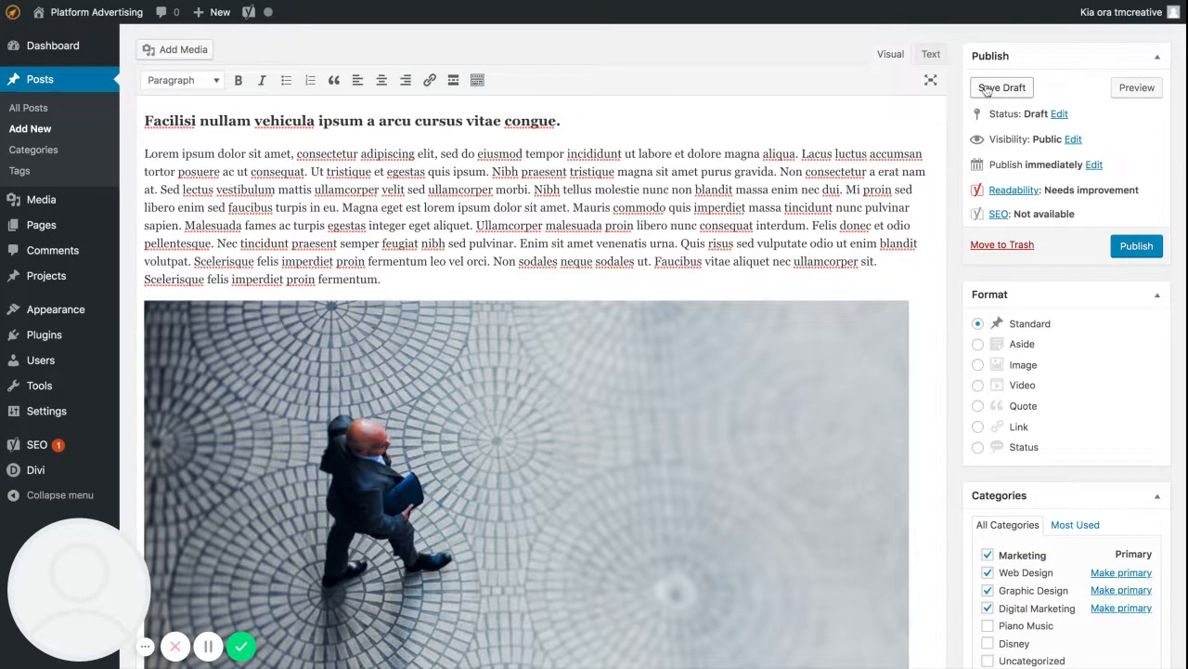
left_click(1146, 90)
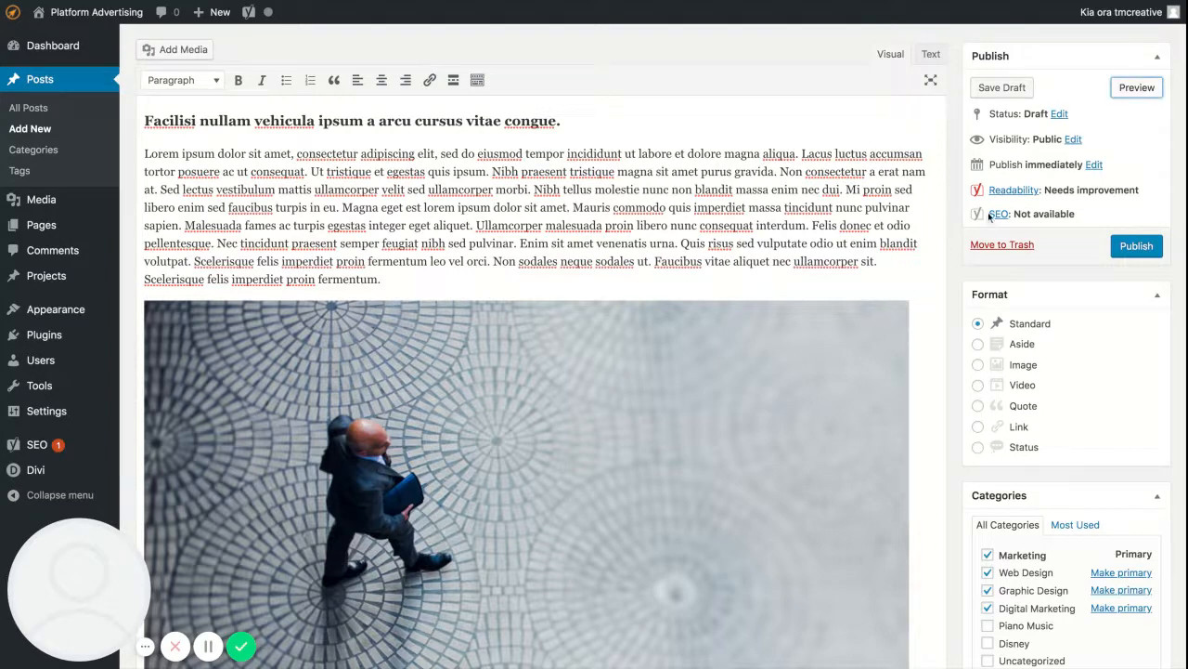
scroll(990, 216, "down", 1)
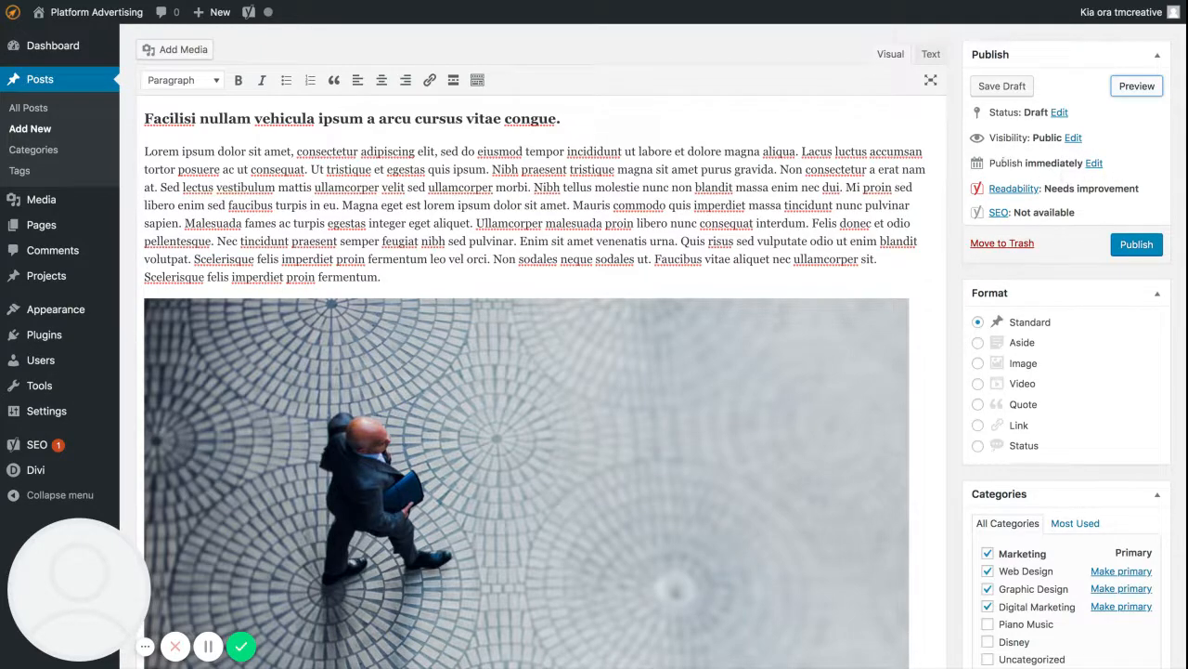
Examine the post's publish date and time options, then cancel without scheduling it.
left_click(1093, 162)
double_click(1109, 185)
type("12")
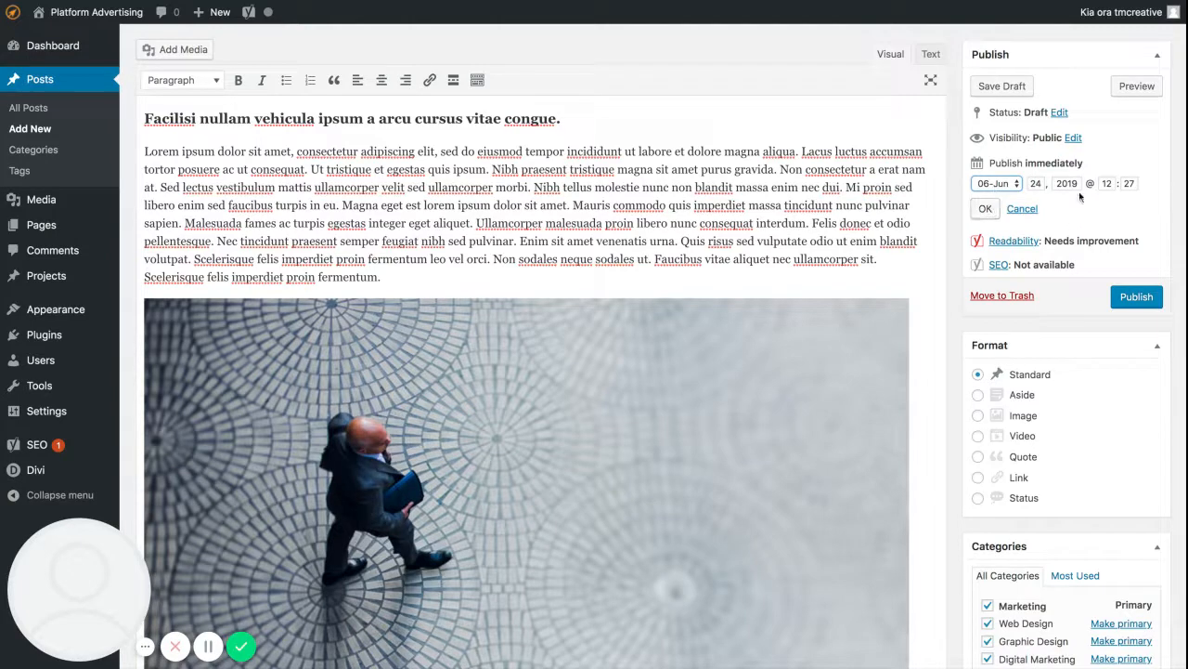
left_click(1021, 210)
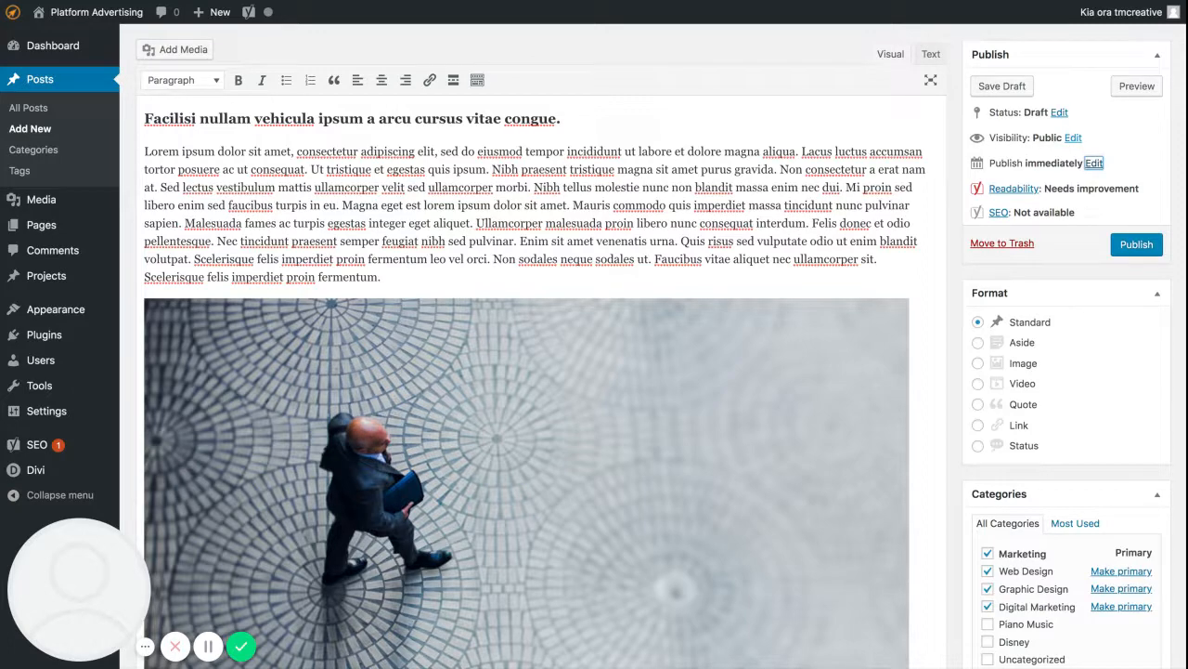
Examine the post's visibility options, including password protection, then cancel without changing the public setting.
left_click(1074, 138)
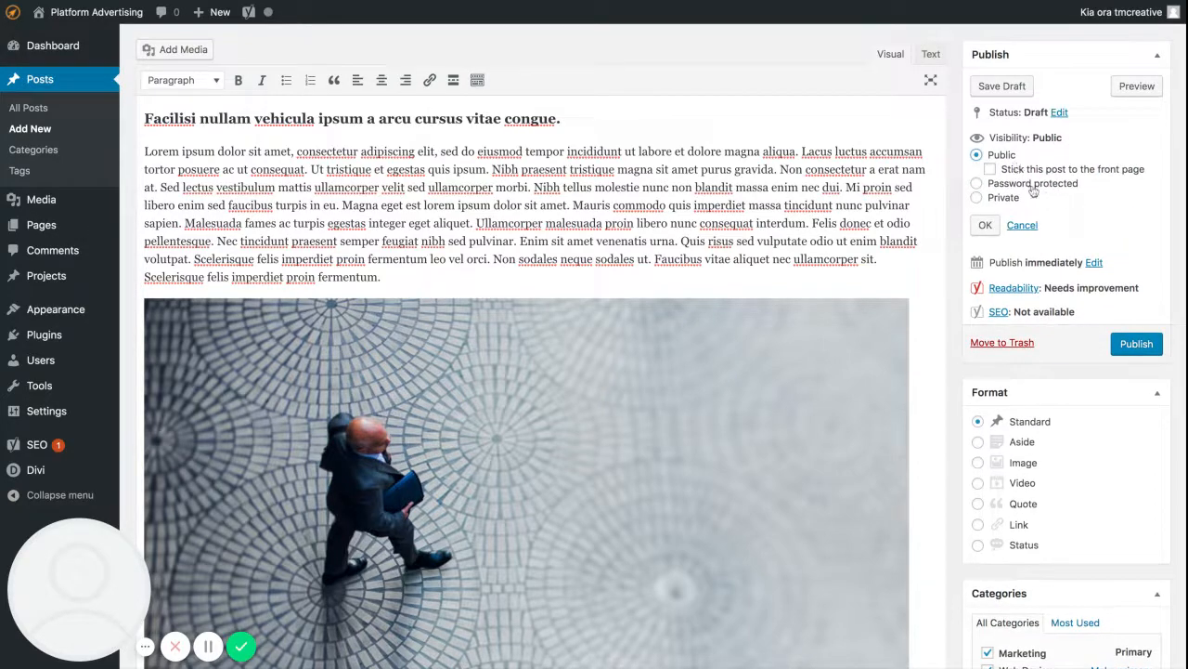
left_click(980, 184)
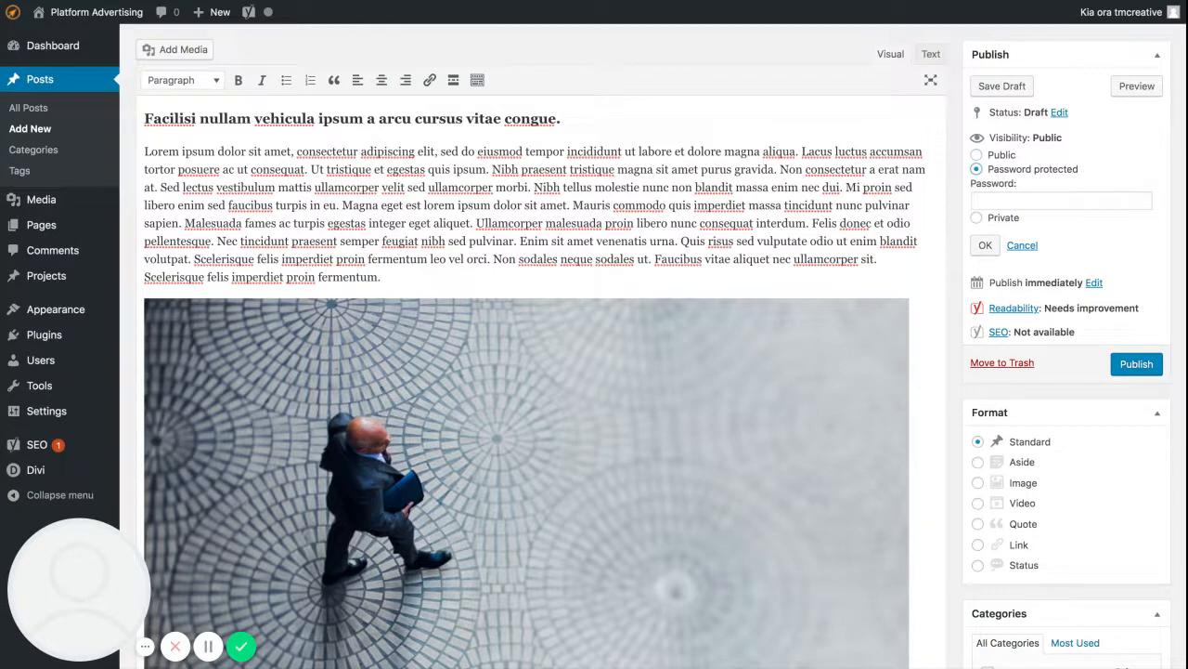
left_click(1000, 156)
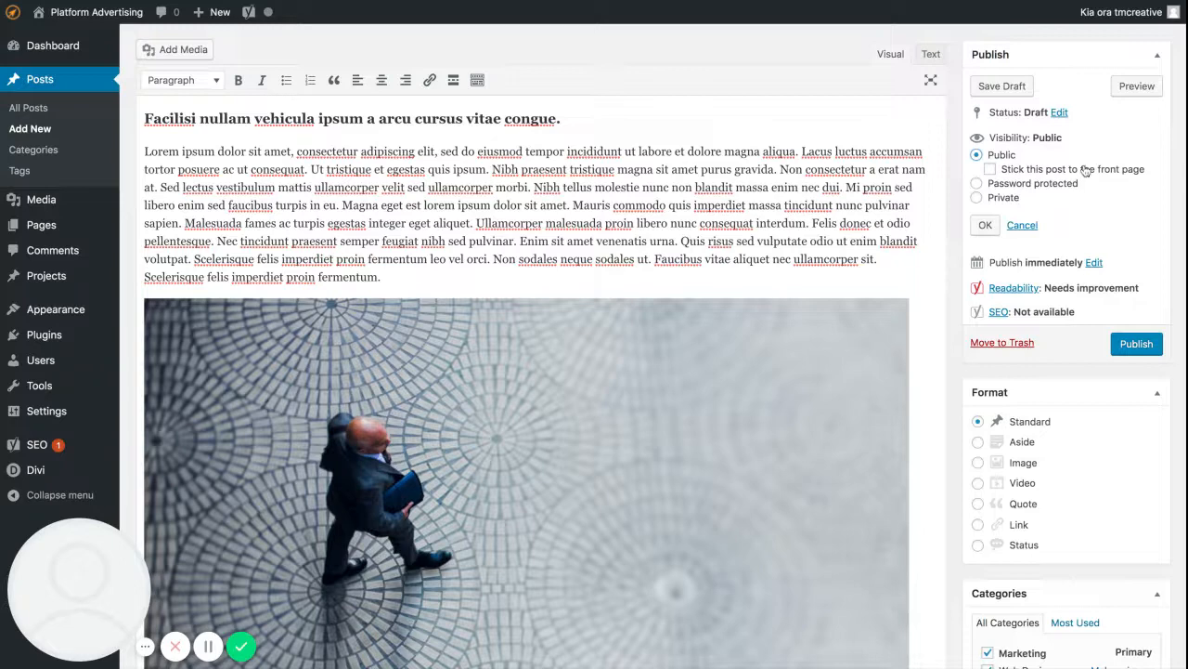
left_click(1020, 225)
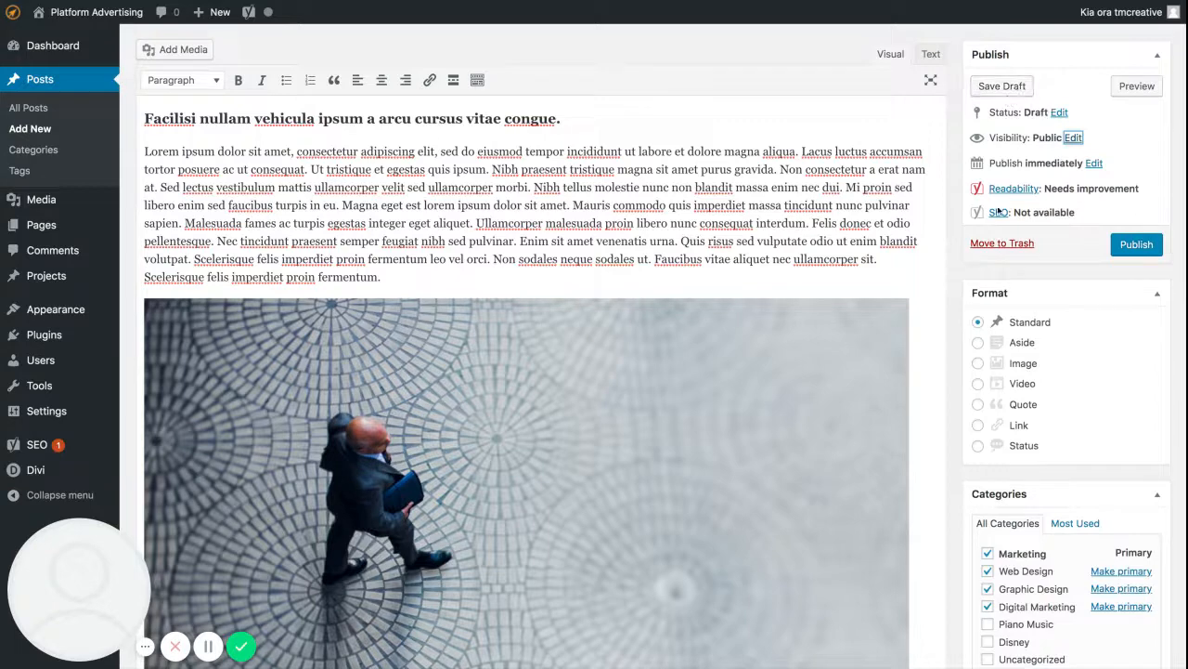
Publish the post and open its live page.
left_click(1137, 245)
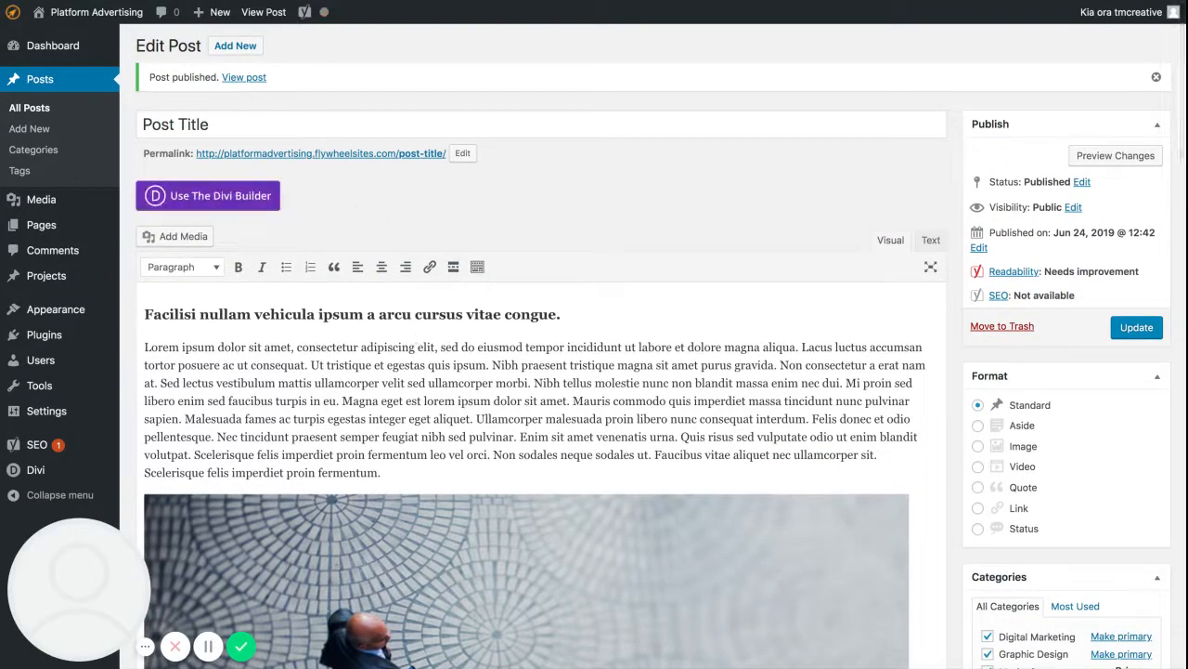
left_click(254, 81)
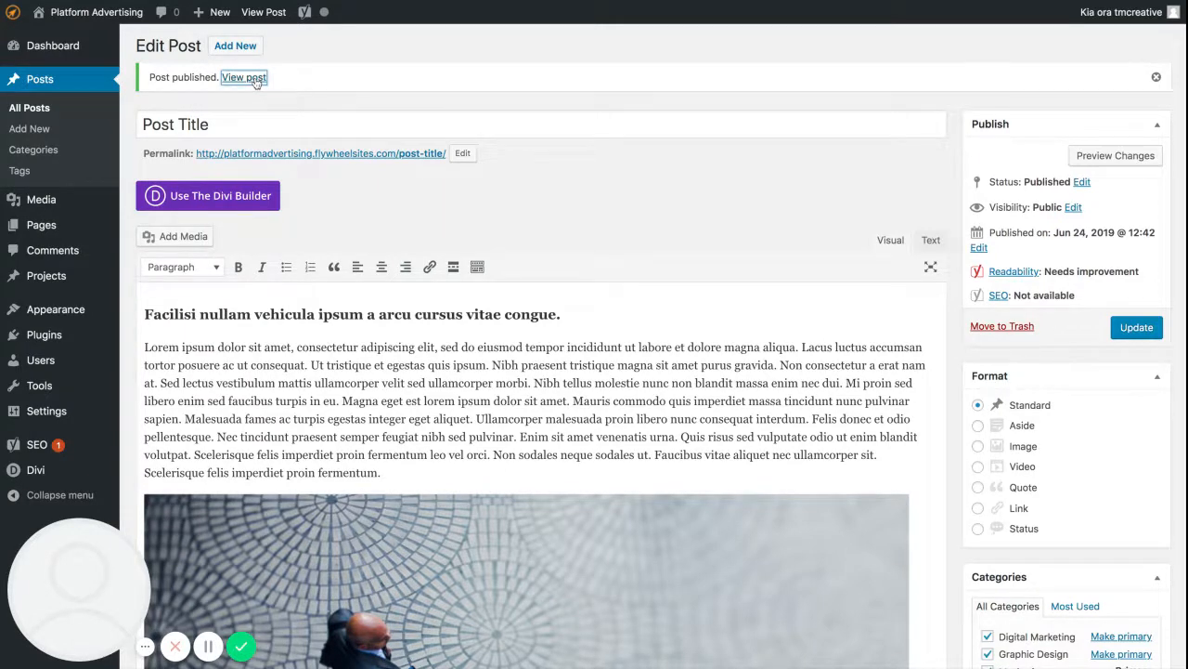
left_click(510, 382)
key("ctrl+Tab")
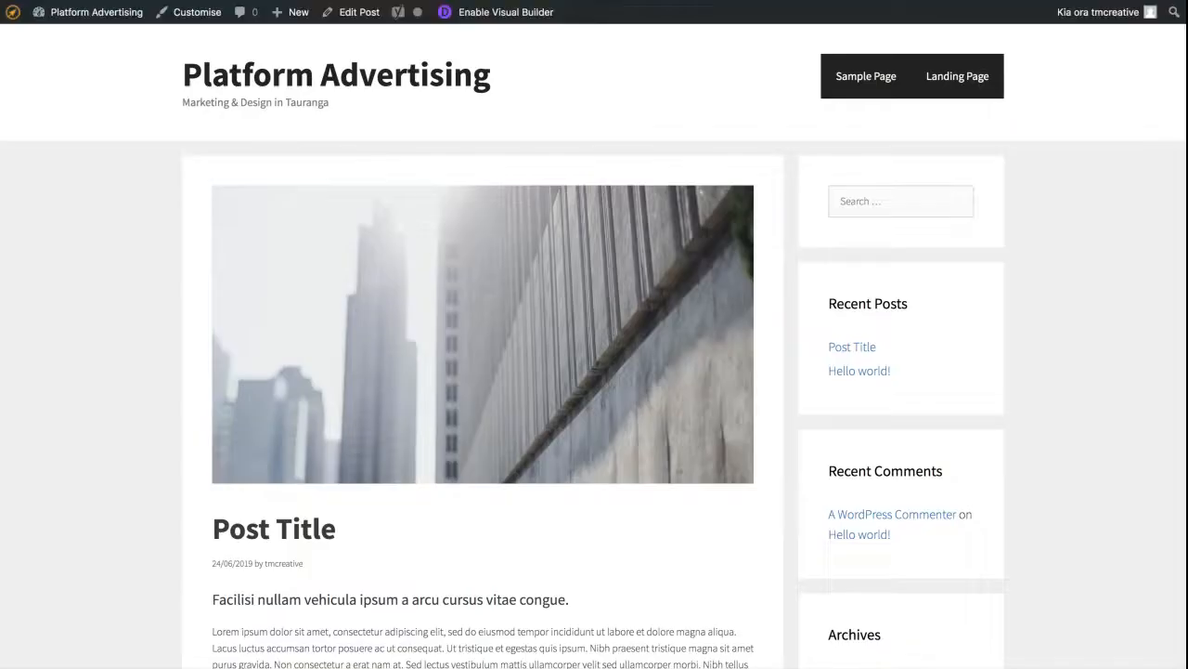
Examine the published post from its featured image and title through the text and inline image to the embedded video.
scroll(594, 343, "down", 5)
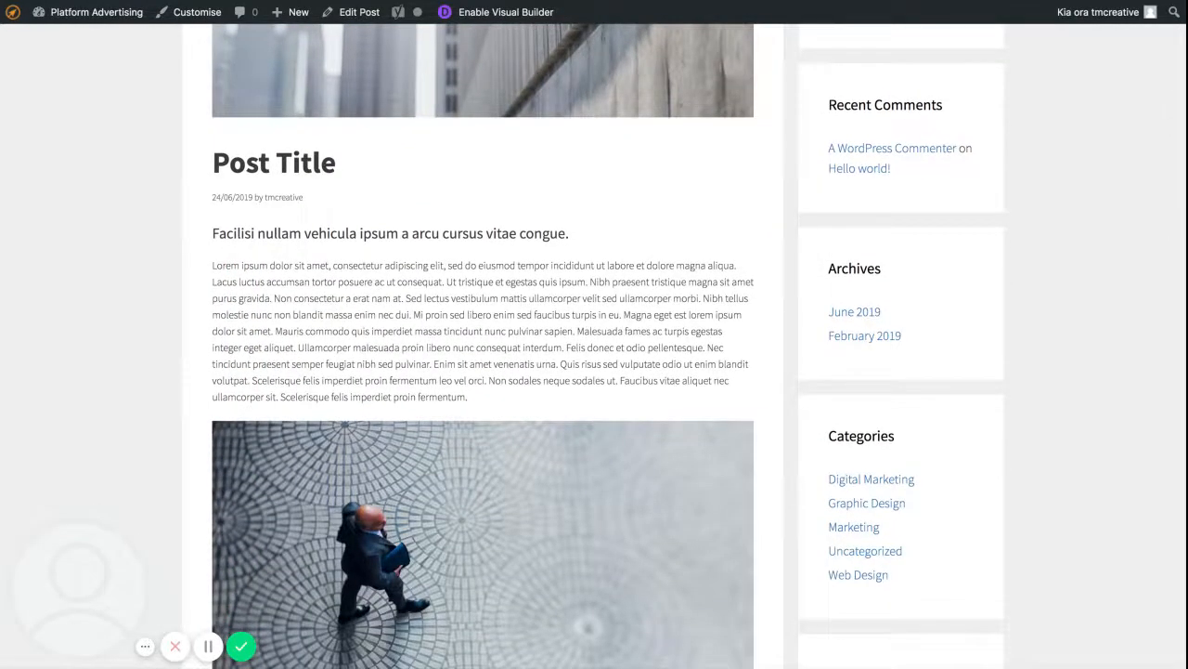
scroll(594, 343, "down", 2)
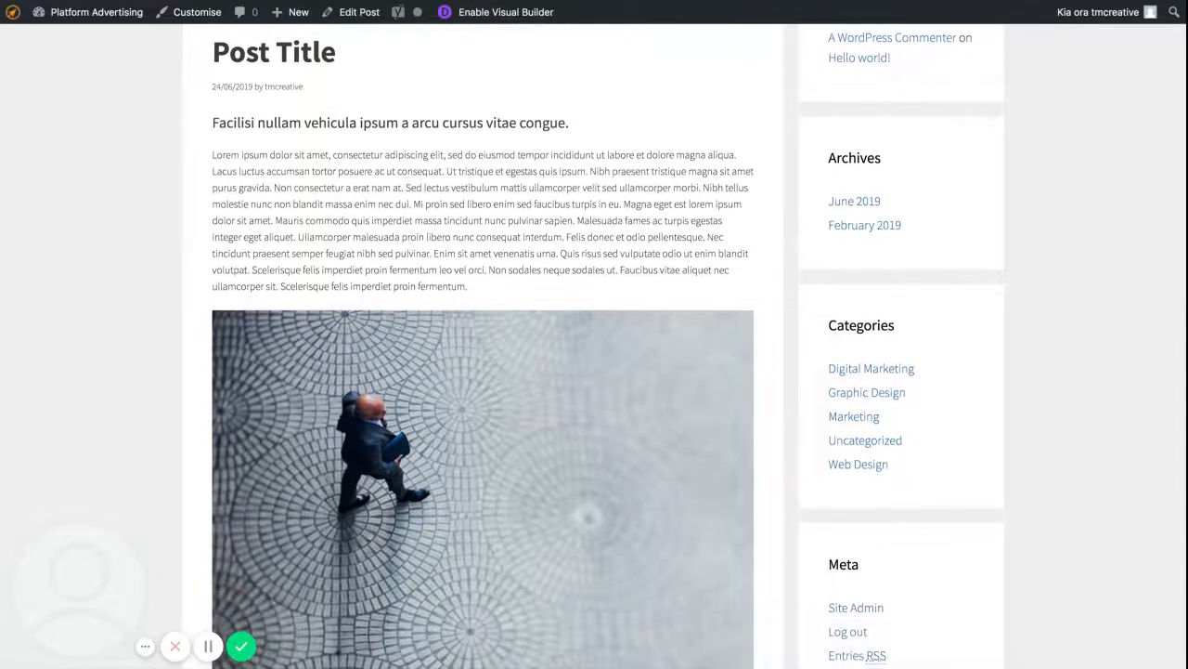
left_click_drag(483, 204, 388, 173)
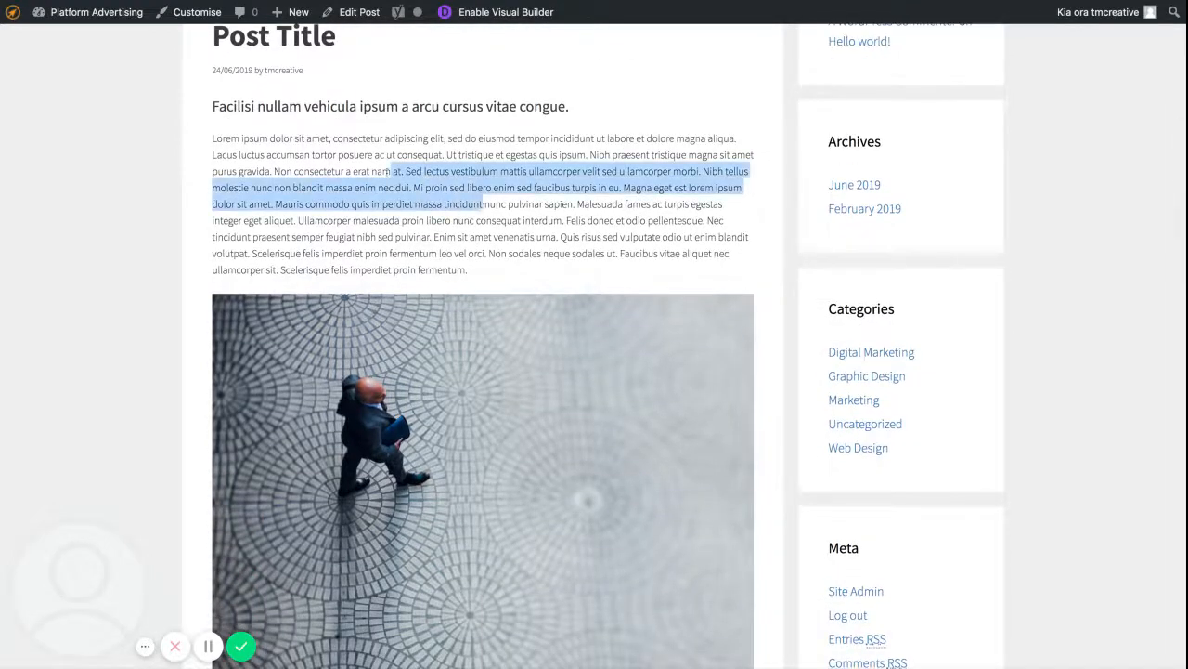
scroll(484, 248, "down", 4)
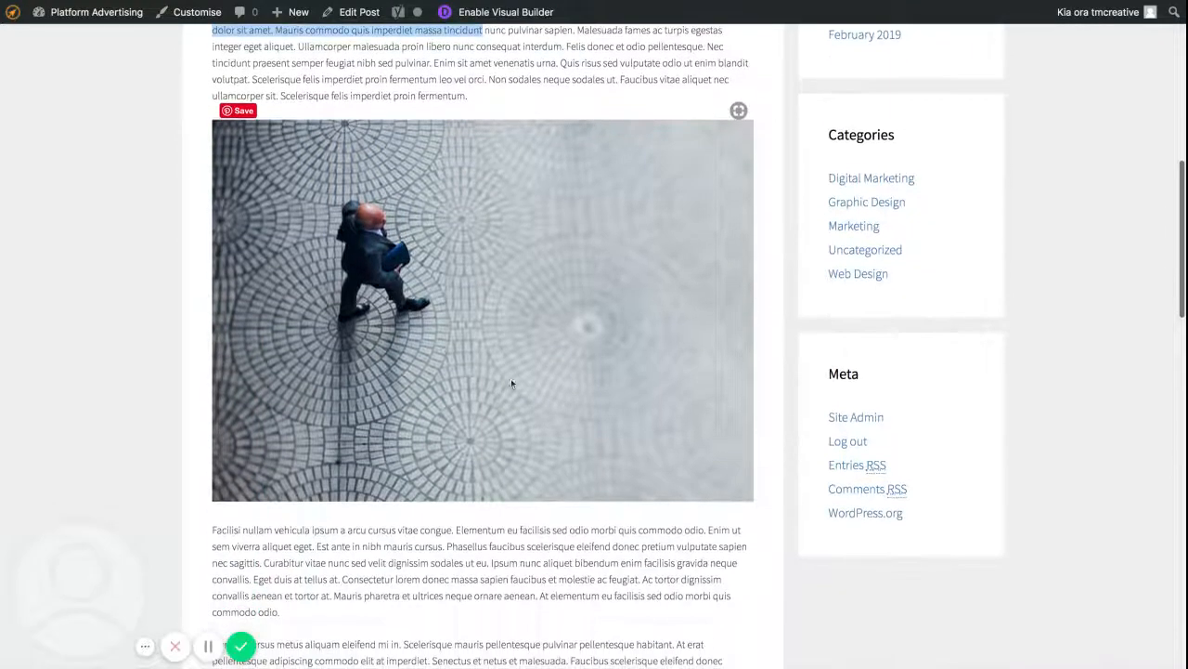
scroll(391, 356, "down", 4)
left_click_drag(431, 463, 314, 423)
scroll(502, 432, "down", 5)
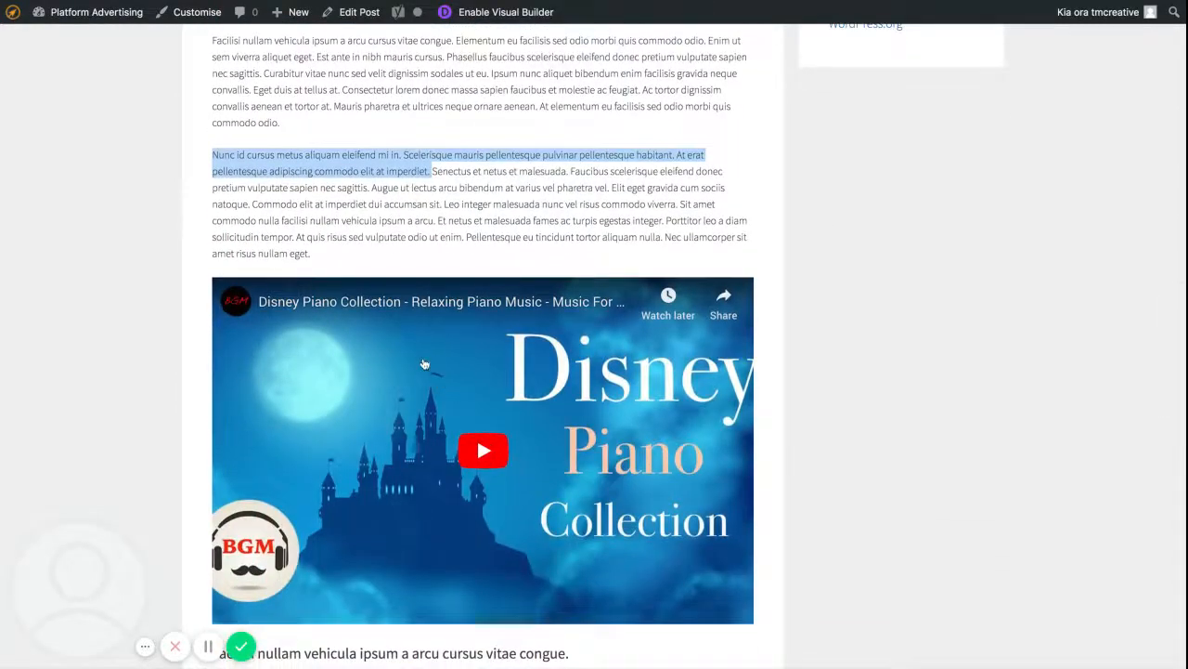
scroll(446, 386, "down", 2)
scroll(440, 383, "down", 1)
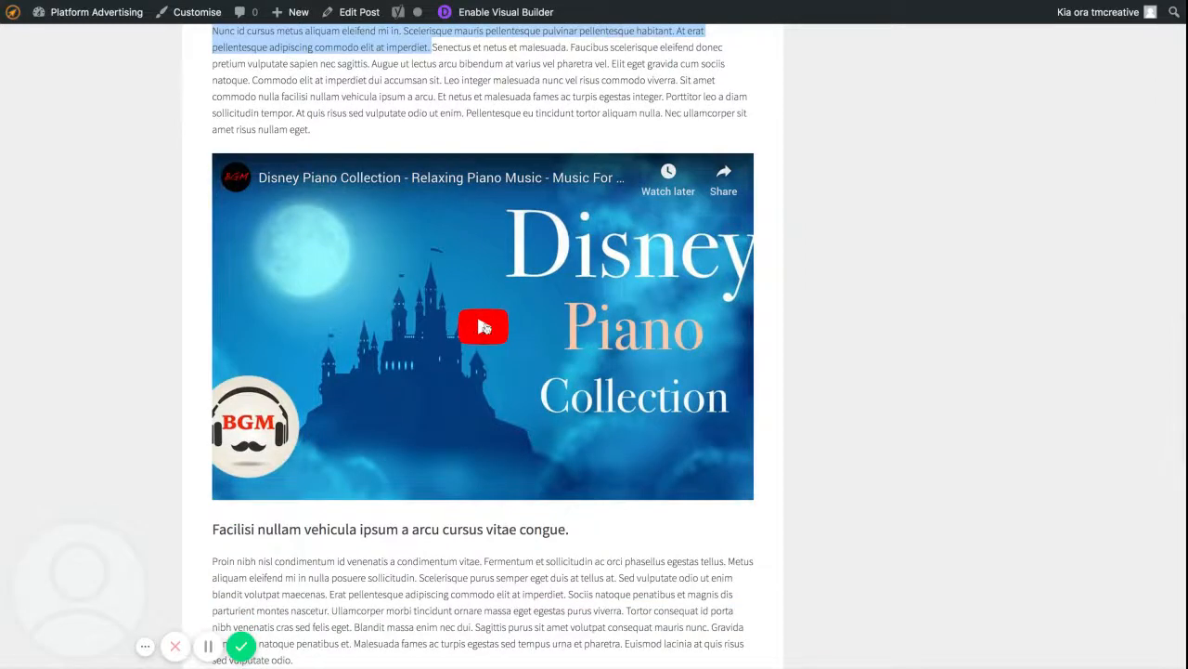
Examine the published post's gallery, categories and tags, and open the first gallery photo at full size.
scroll(386, 432, "down", 5)
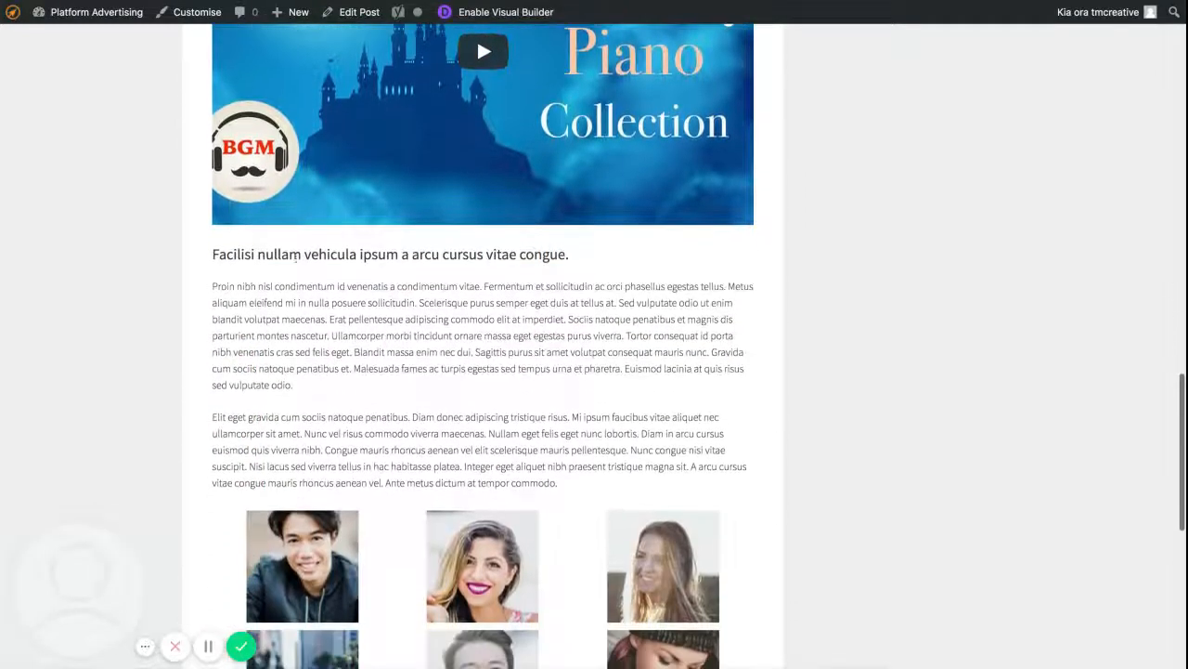
scroll(391, 367, "down", 2)
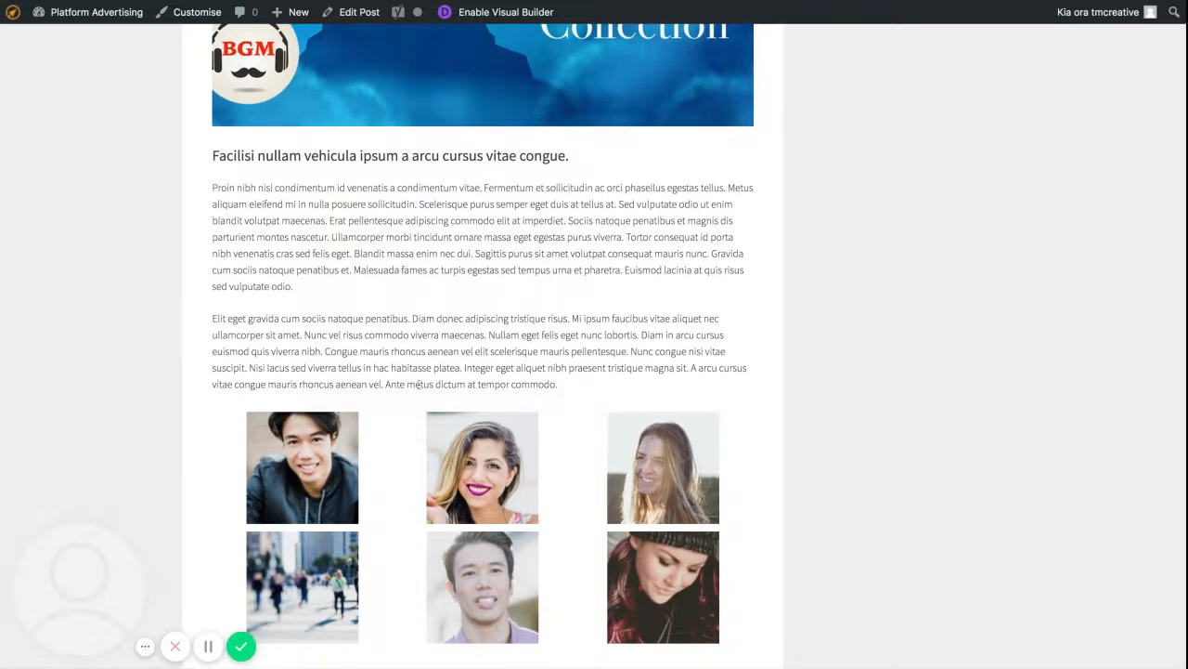
scroll(411, 310, "down", 3)
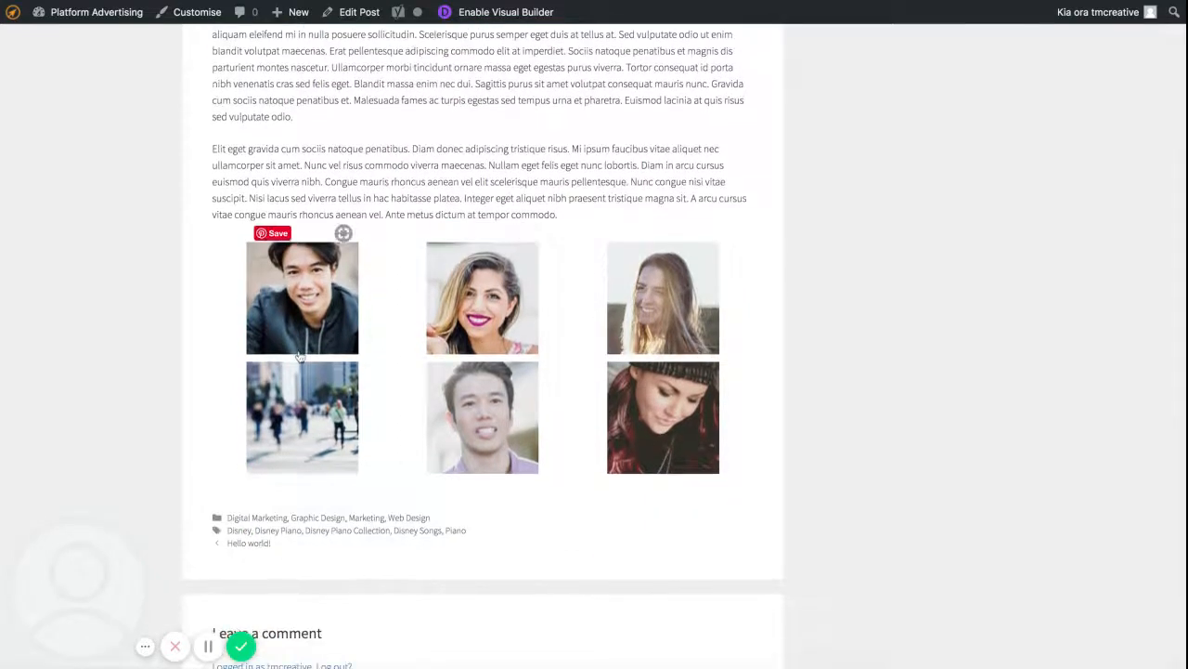
left_click(311, 302)
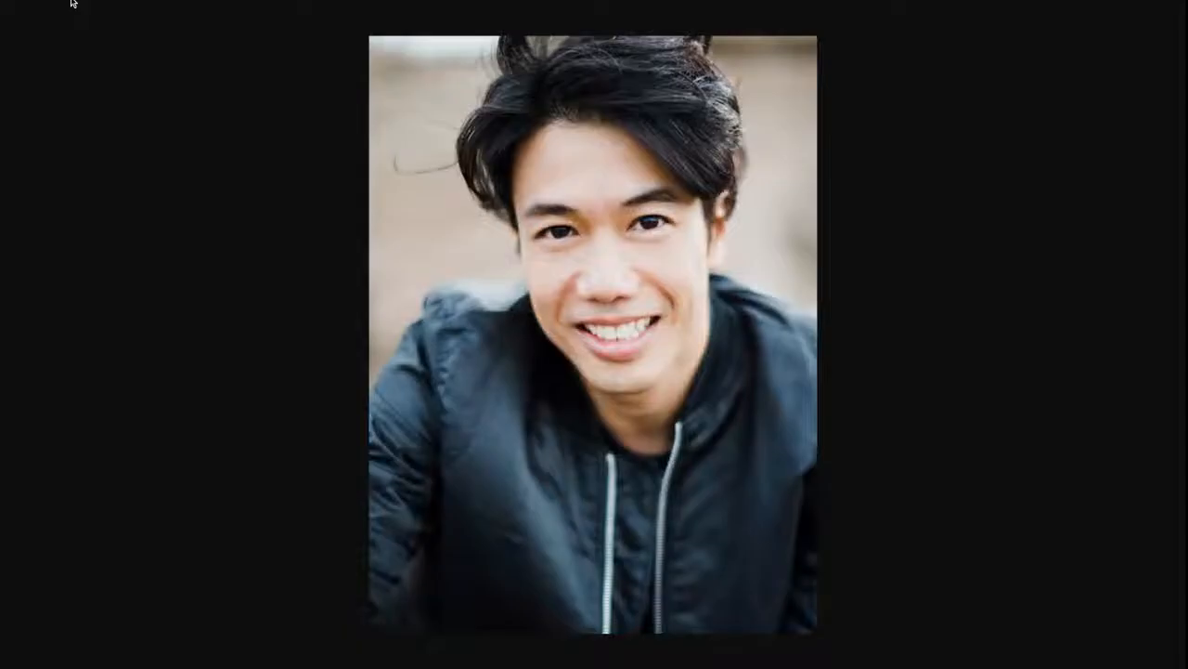